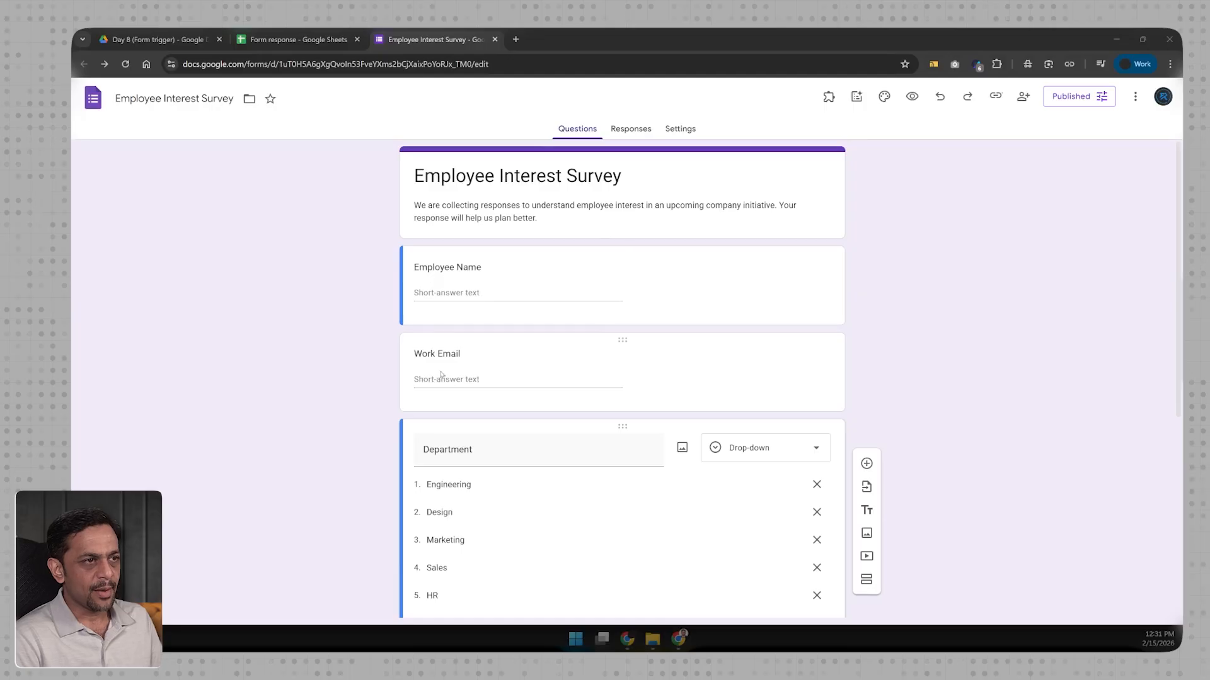
scroll(473, 399, "down", 2)
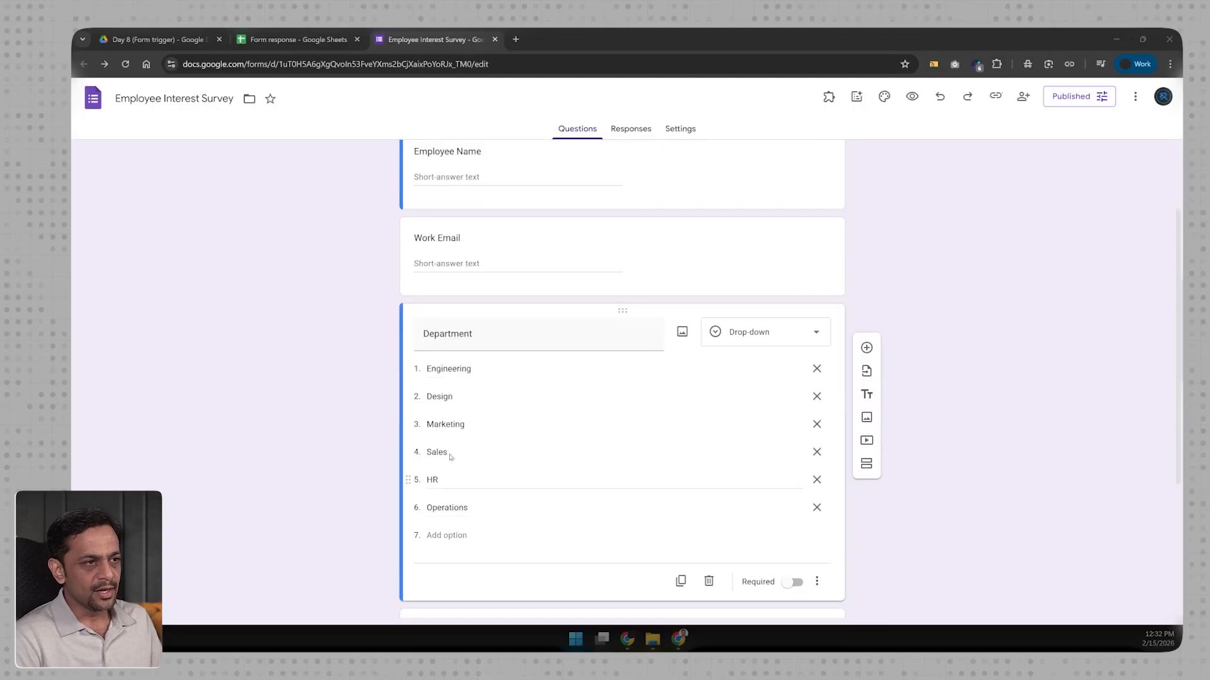
scroll(451, 459, "down", 4)
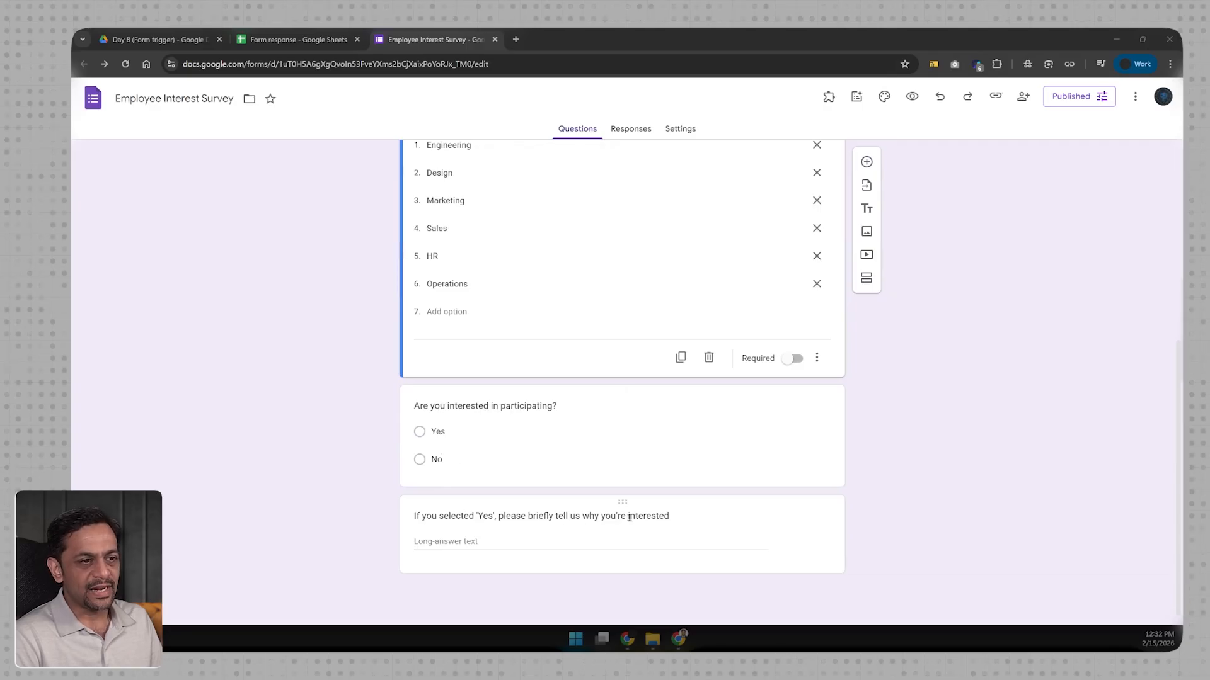
left_click(699, 518)
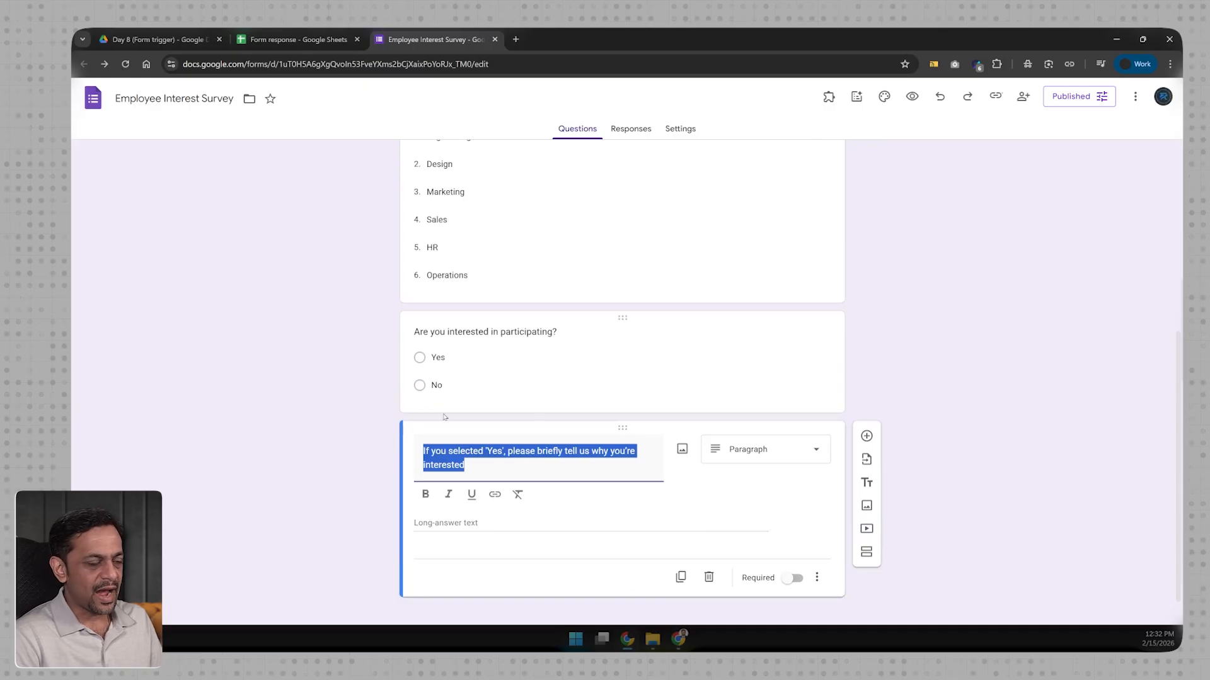
scroll(308, 380, "up", 6)
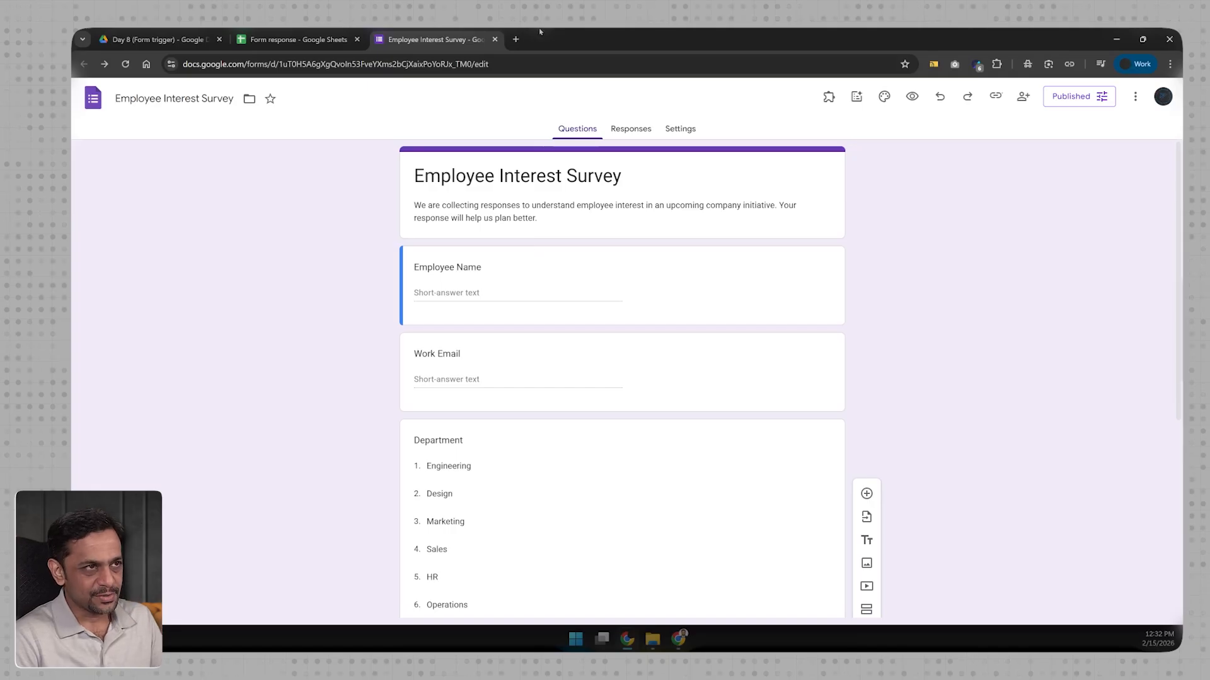
left_click(651, 128)
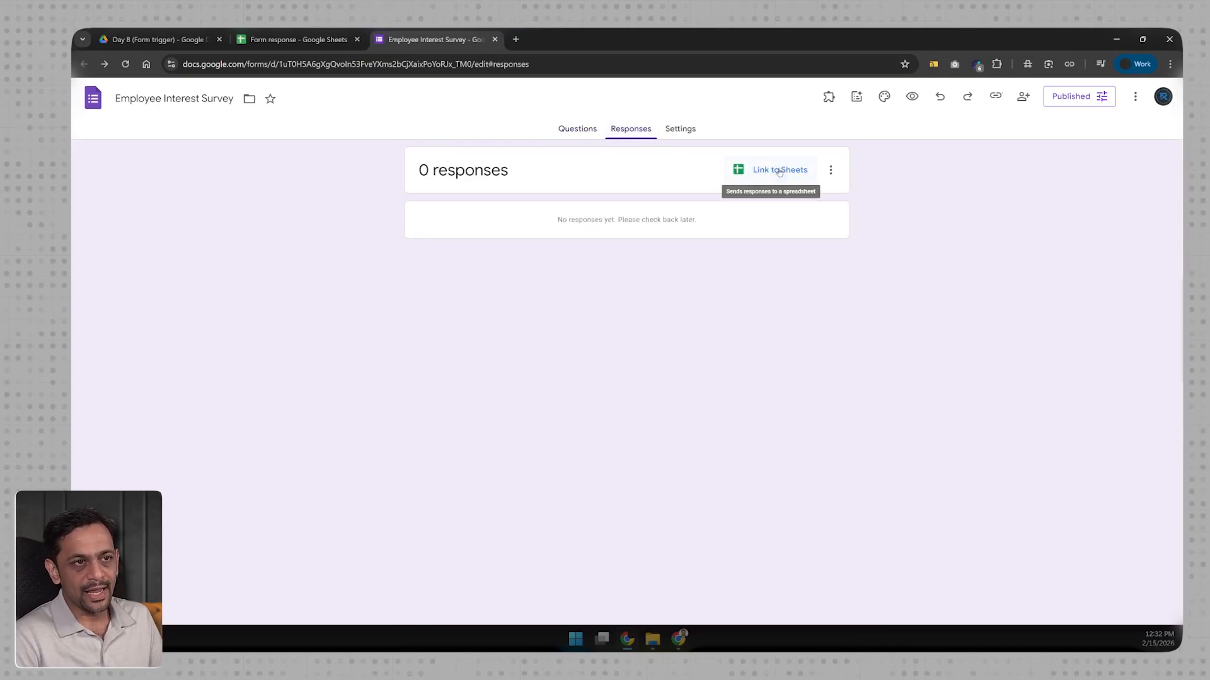
Step: Link responses to a new Employee Interest Survey (Responses) spreadsheet, then show the form's Published options
left_click(780, 170)
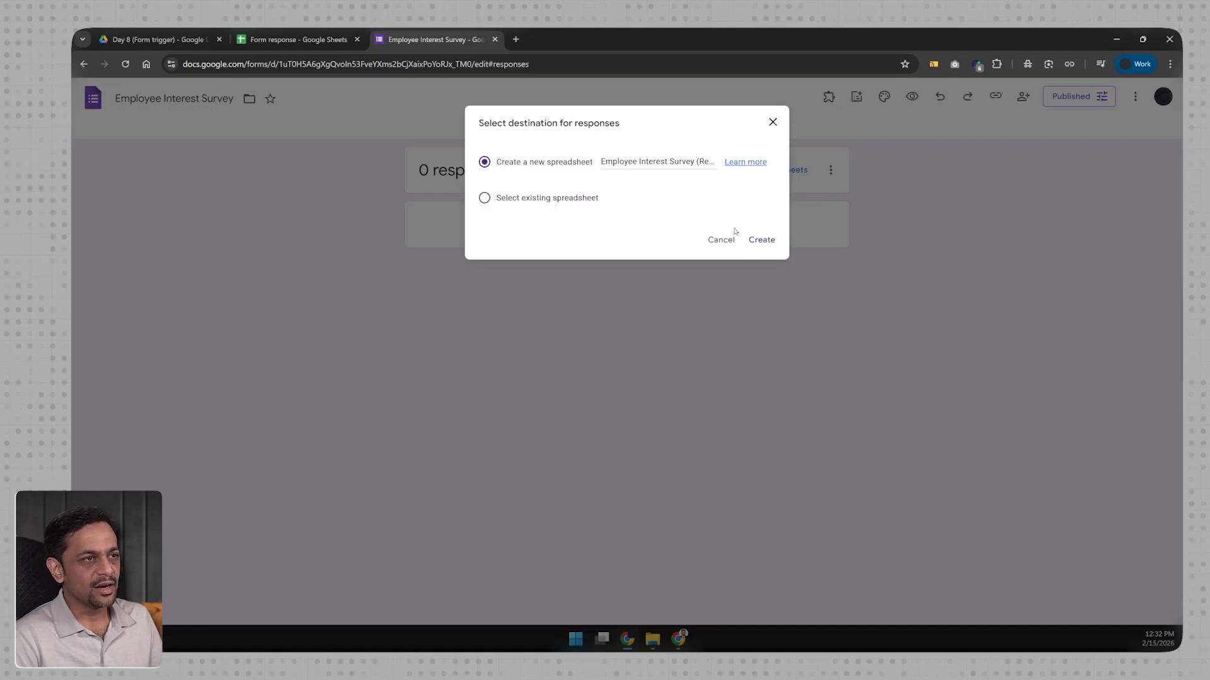
left_click(761, 240)
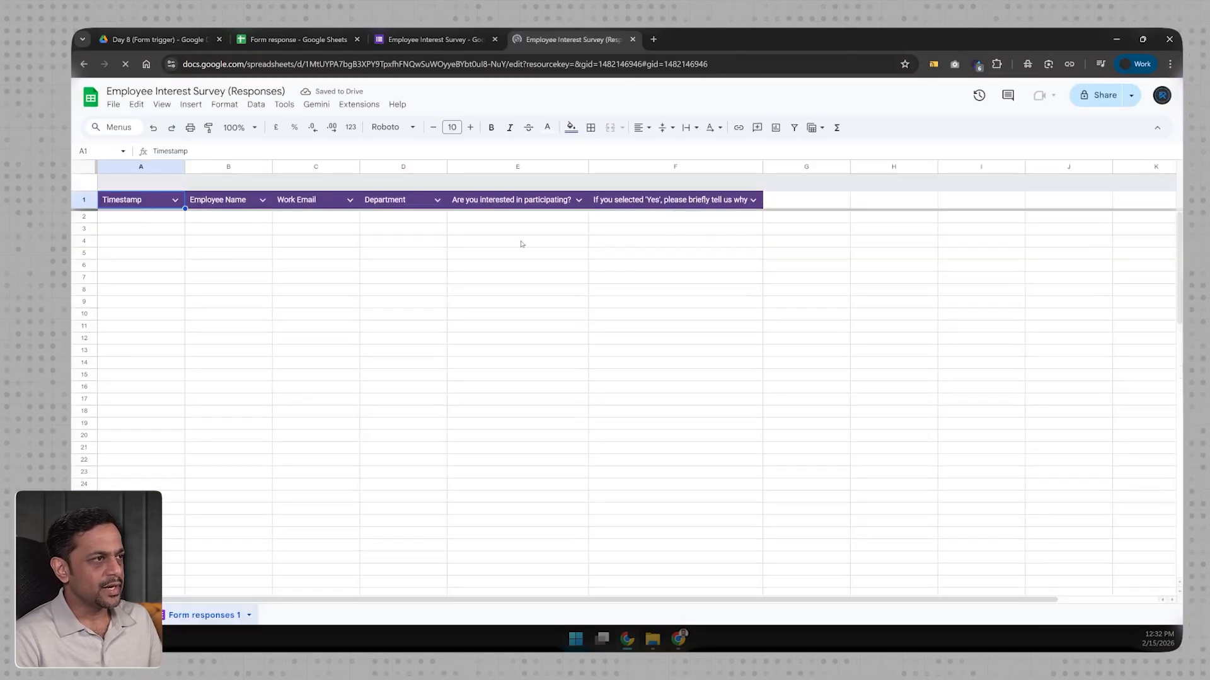
left_click(435, 40)
left_click(1056, 100)
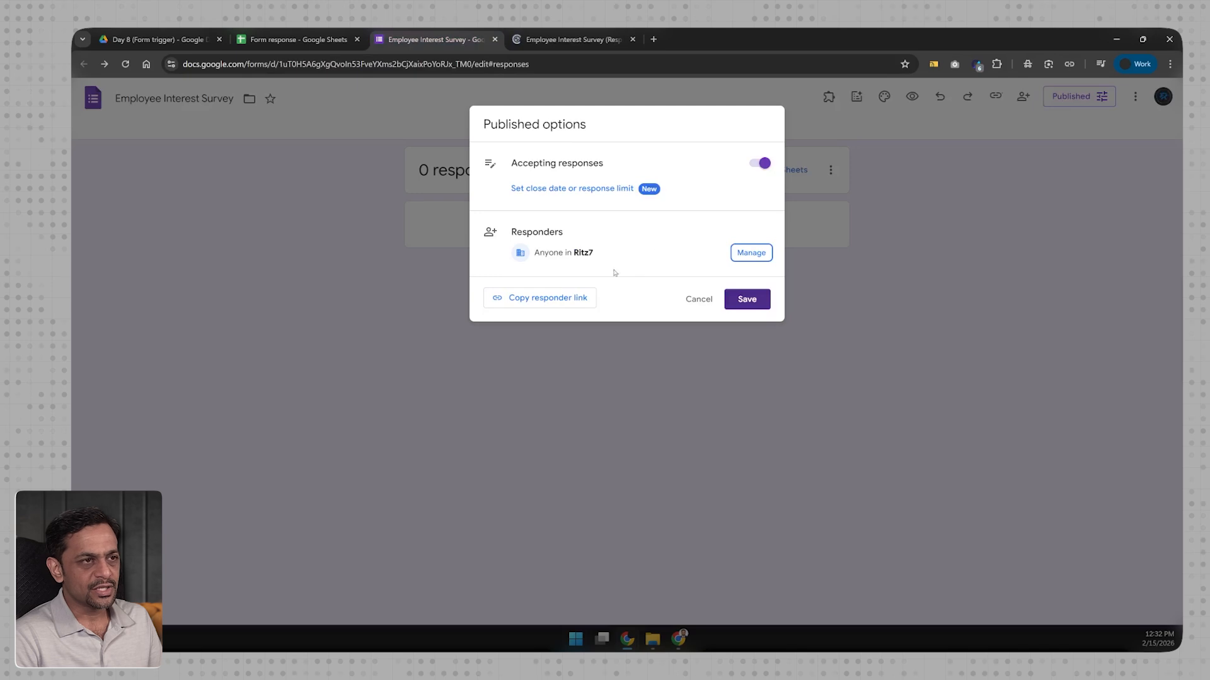
Step: Copy the survey's responder link and load the live form in a new tab
left_click(528, 299)
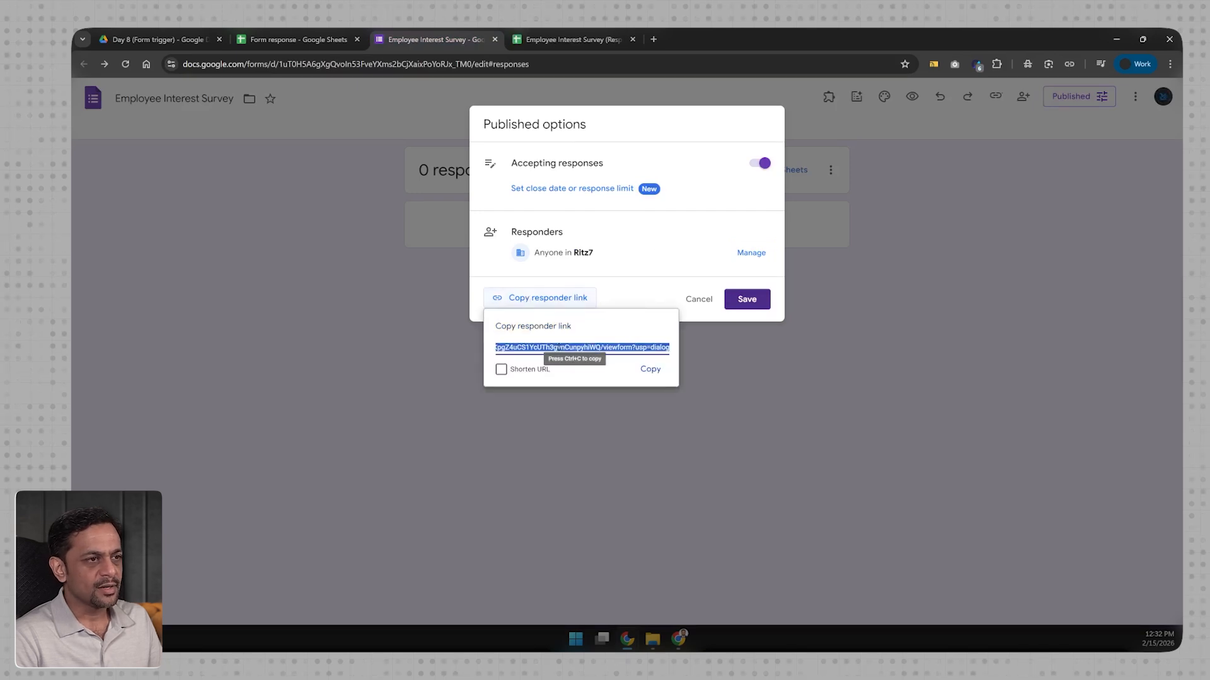
key("ctrl+c")
left_click(653, 39)
key("ctrl+v")
key("Return")
Step: Submit a test response with a name, work email, department Engineering, and No to participating
left_click(488, 263)
type("Ritesh")
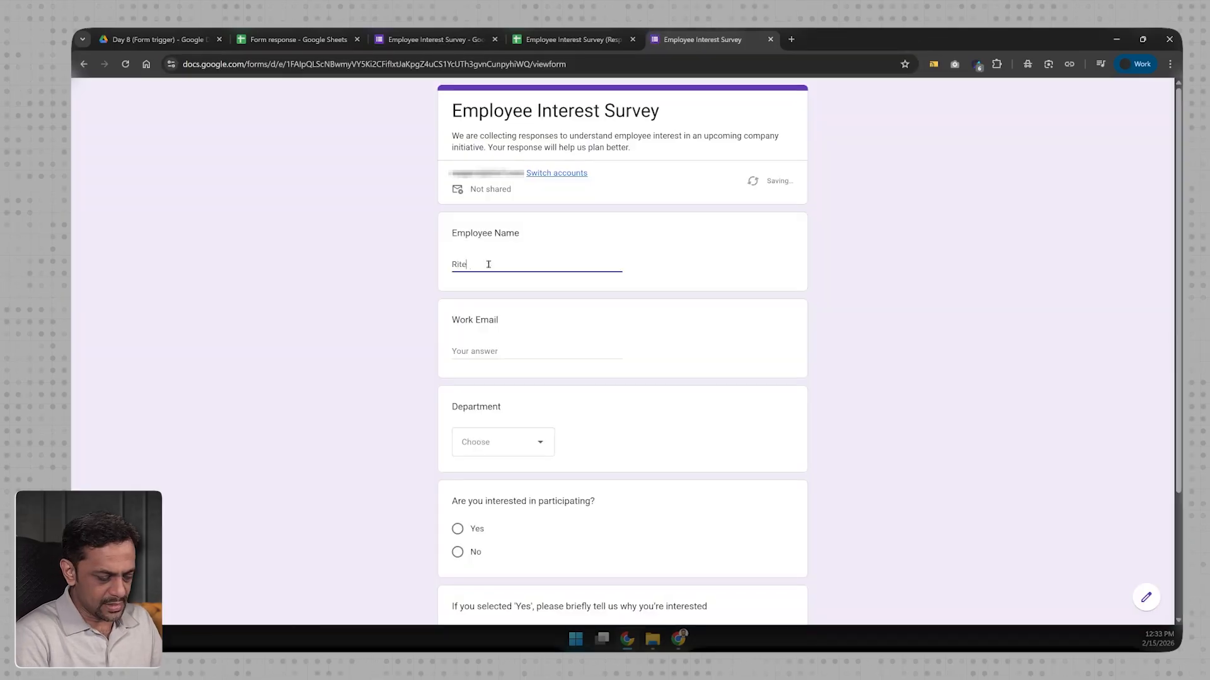
left_click(463, 352)
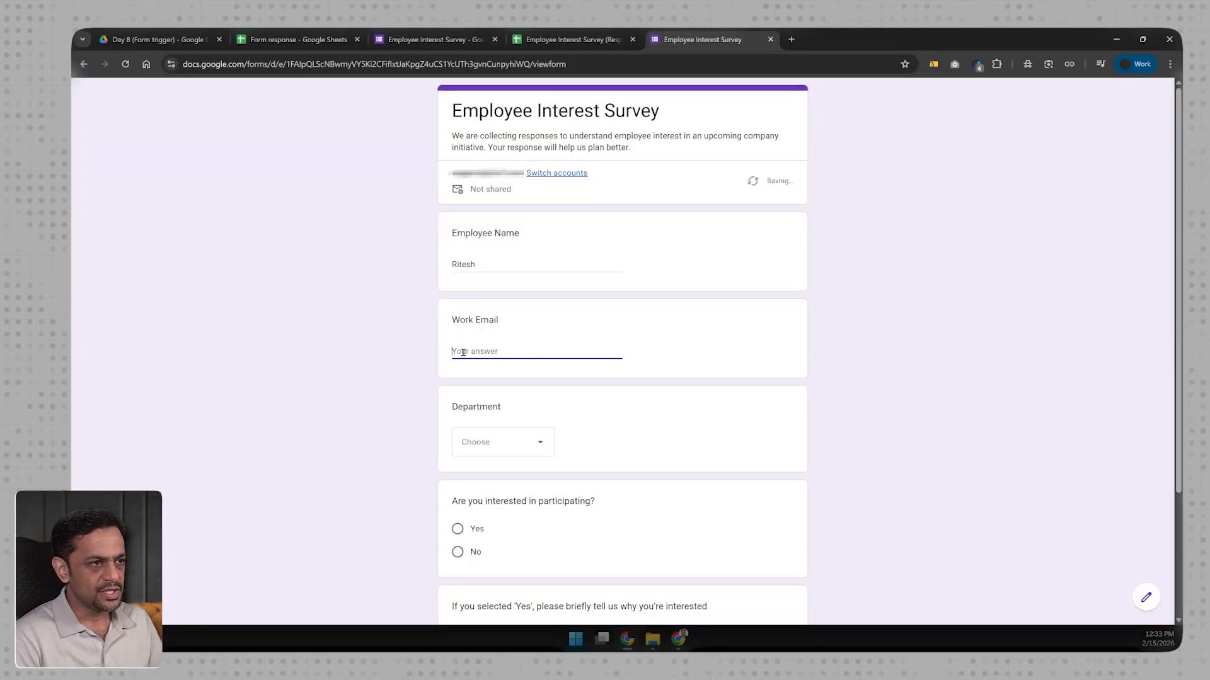
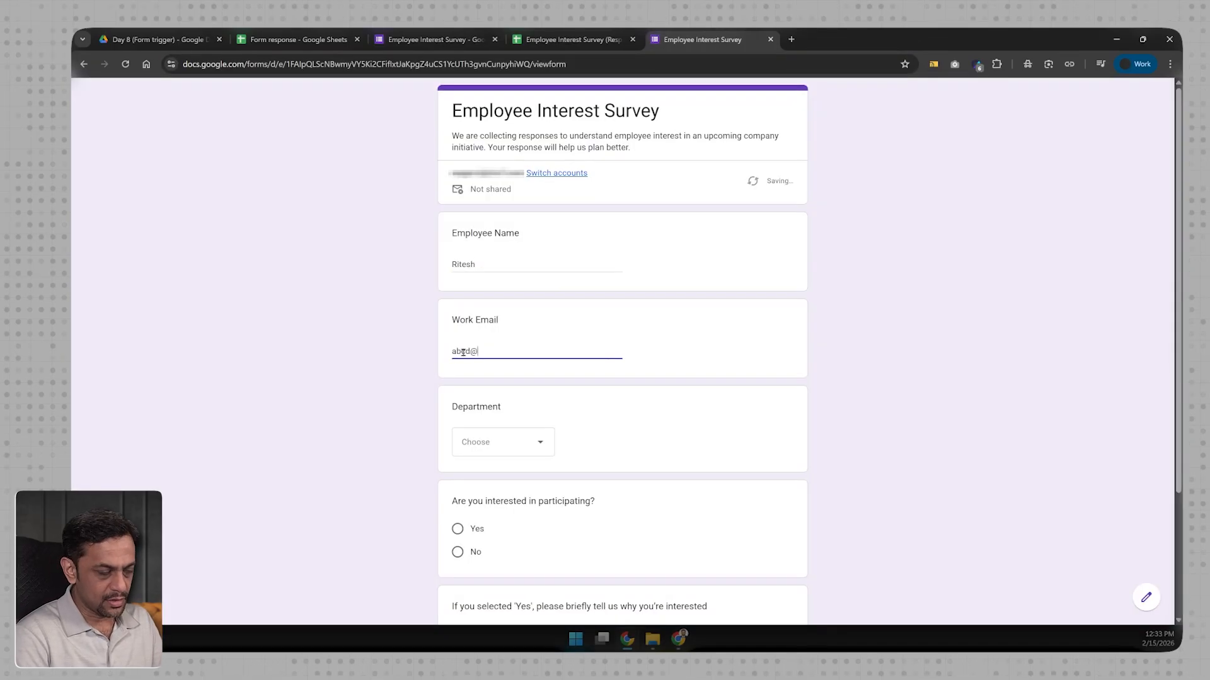
scroll(463, 352, "down", 3)
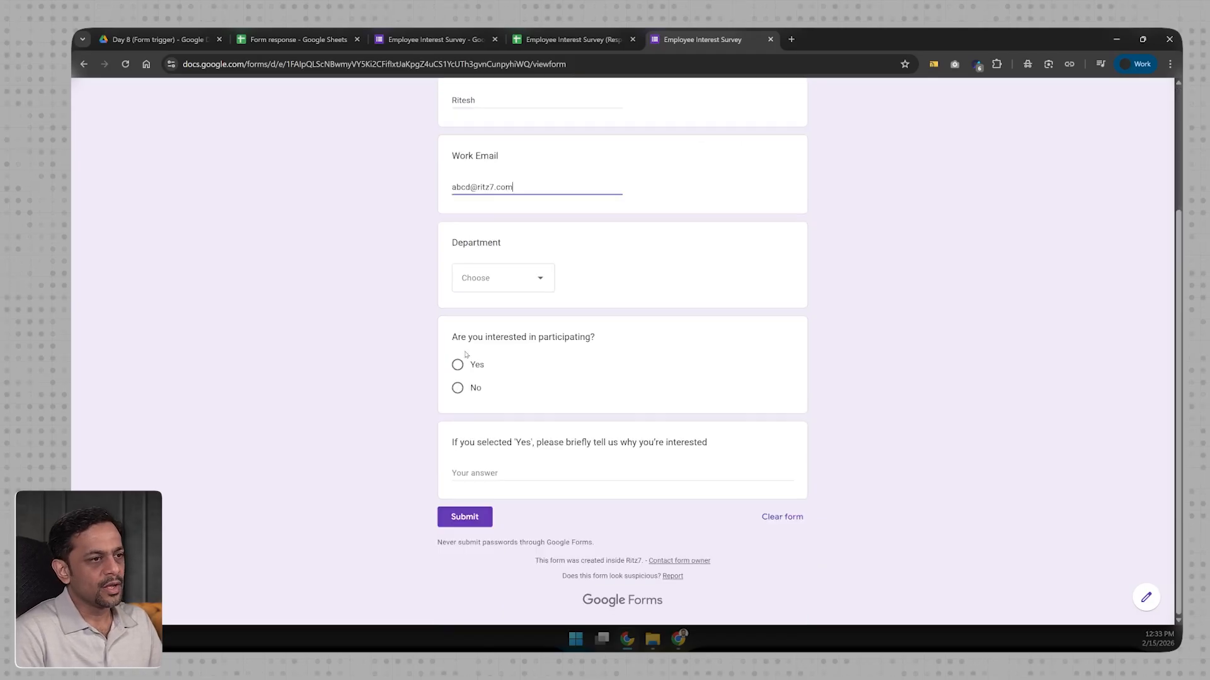
left_click(489, 273)
left_click(488, 313)
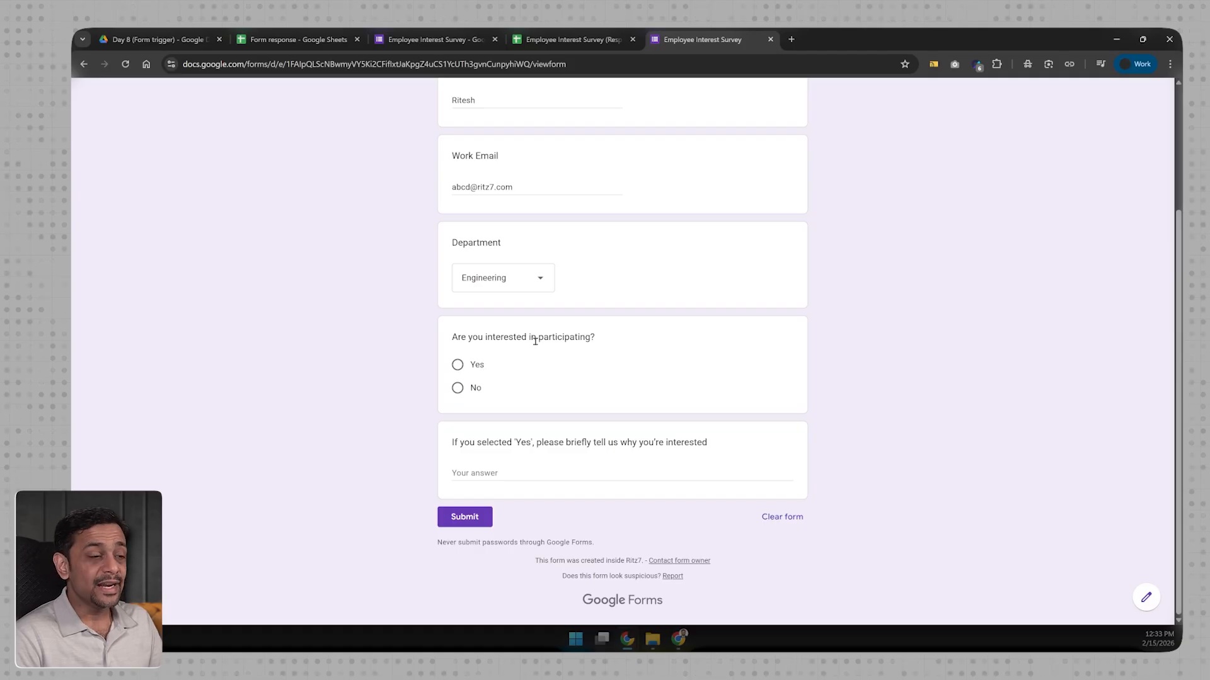
left_click(459, 390)
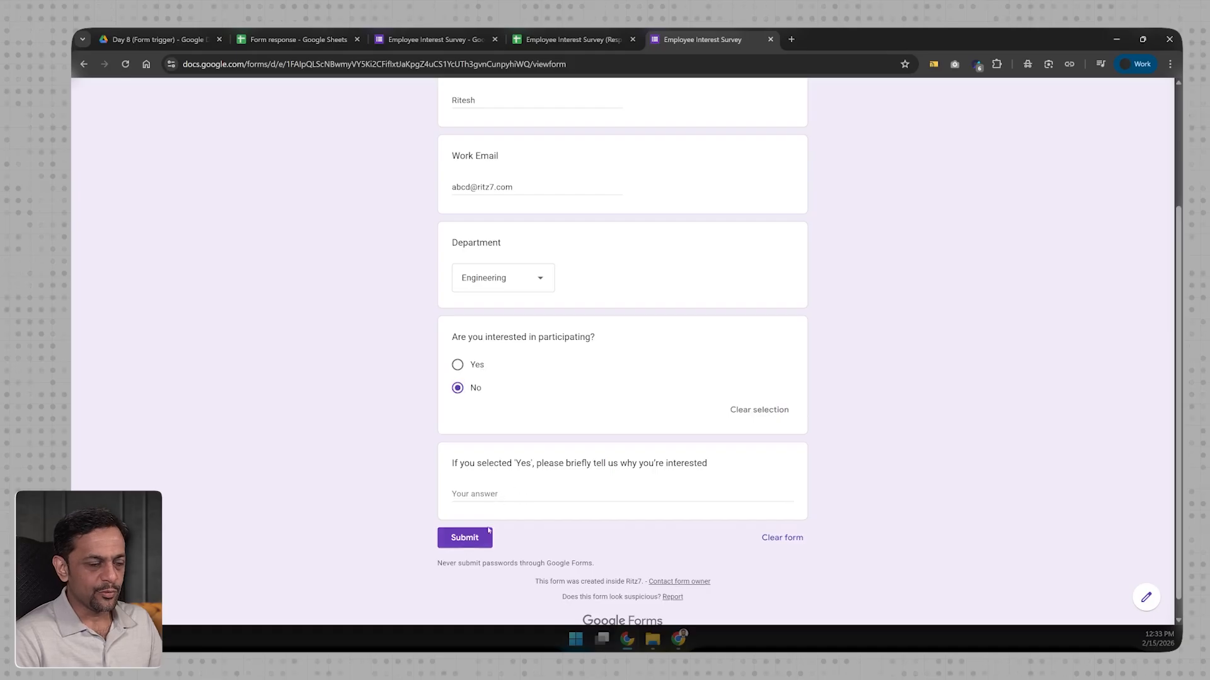
left_click(464, 537)
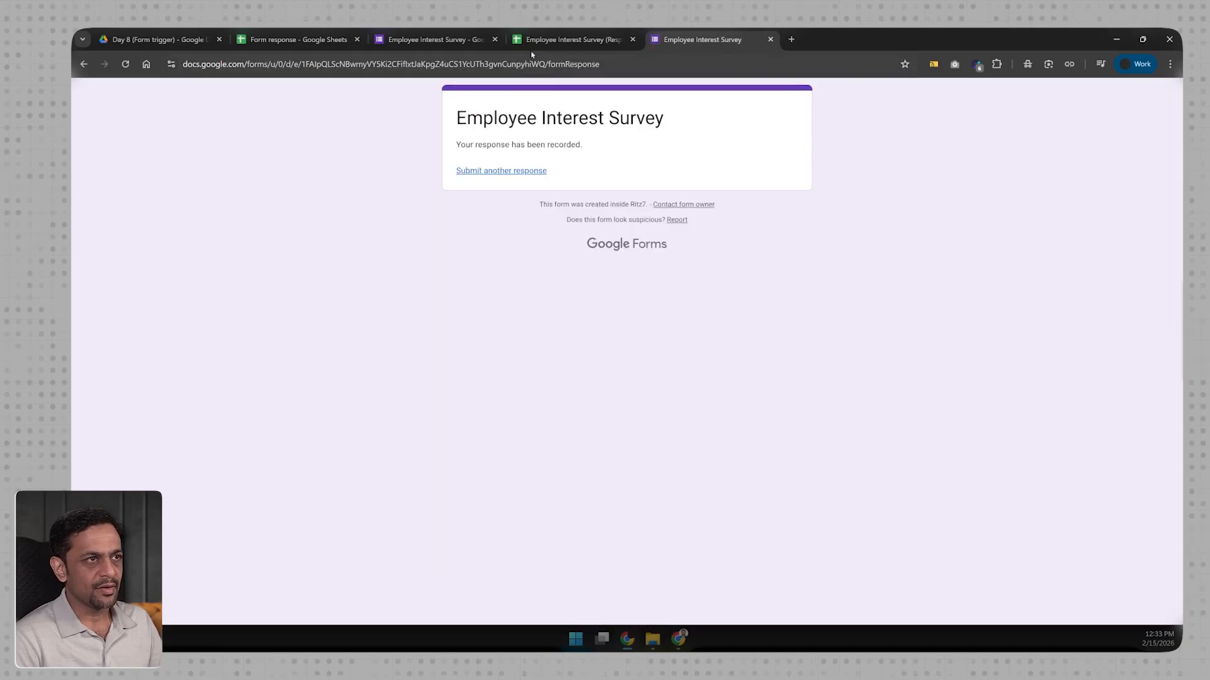
Step: Check the new row in the responses sheet, then start another blank response
left_click(531, 45)
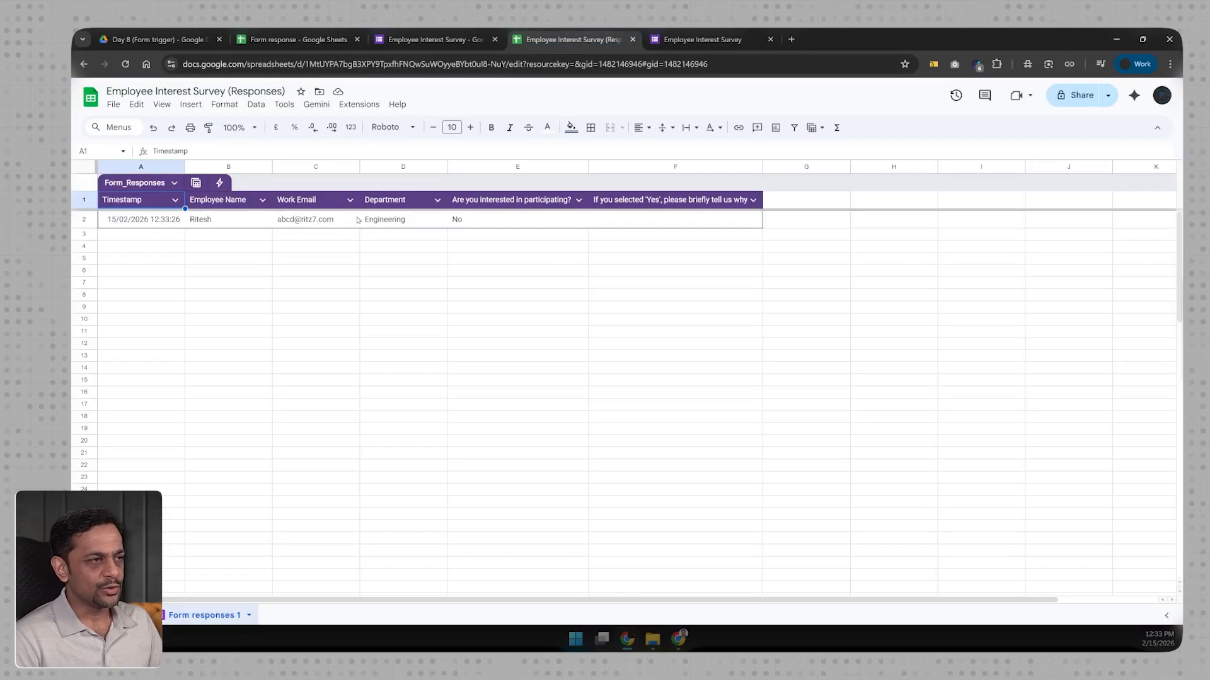
left_click(701, 39)
left_click(501, 173)
left_click(483, 261)
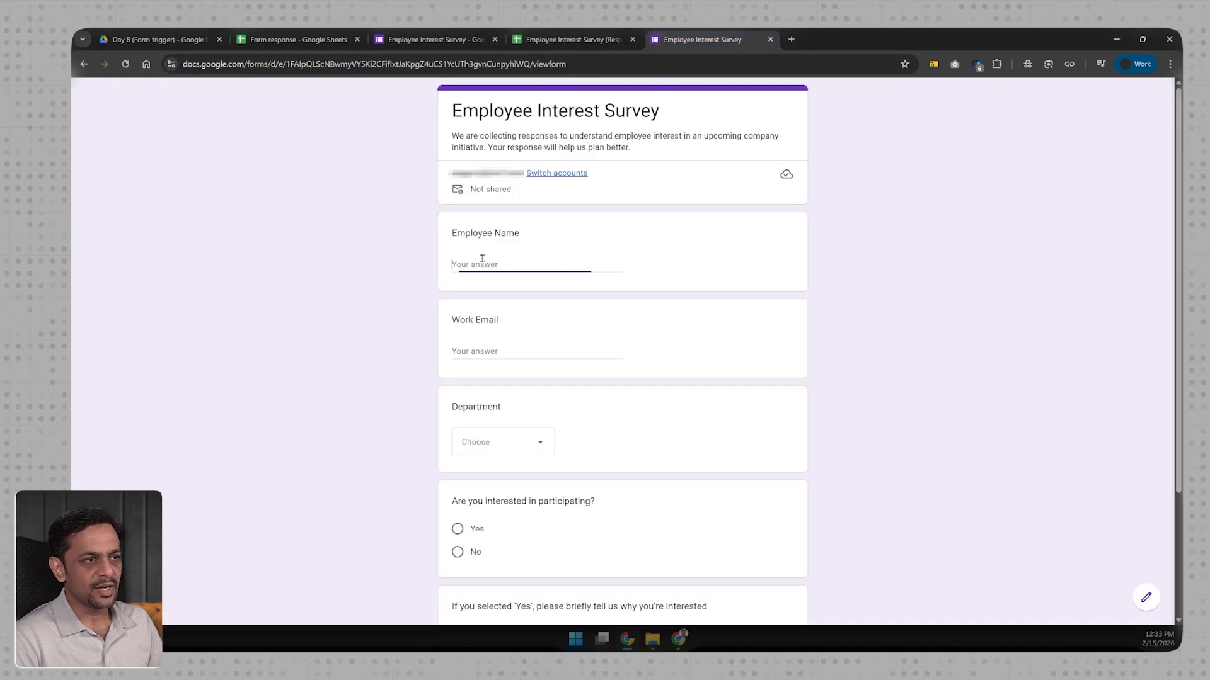
Step: Fill in name and email, choose Marketing, answer Yes with reason 'Just interested', and submit
type("Ji")
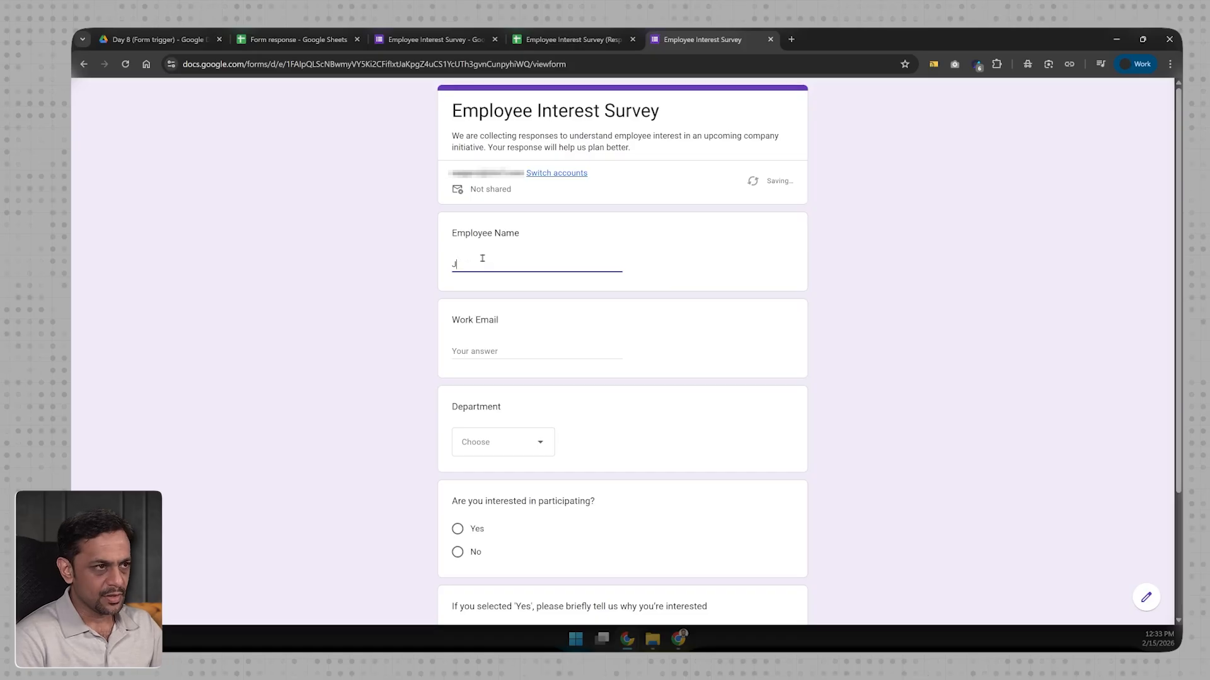
left_click(486, 350)
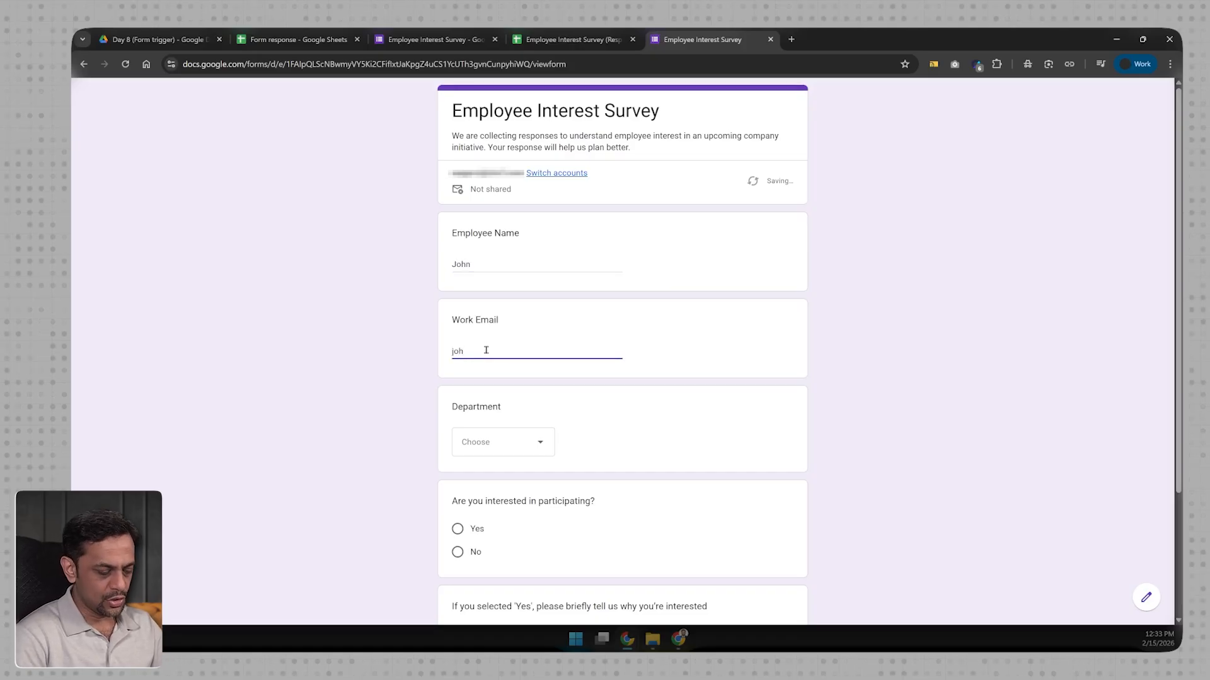
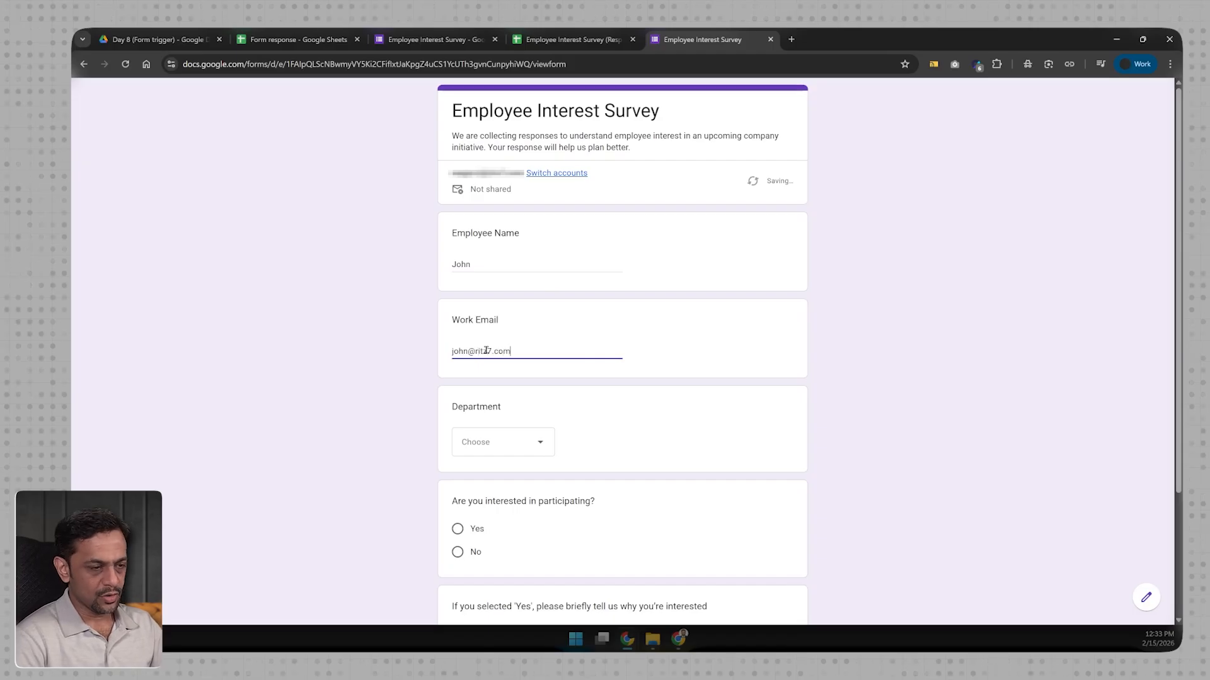
left_click(487, 451)
left_click(485, 508)
scroll(484, 506, "down", 3)
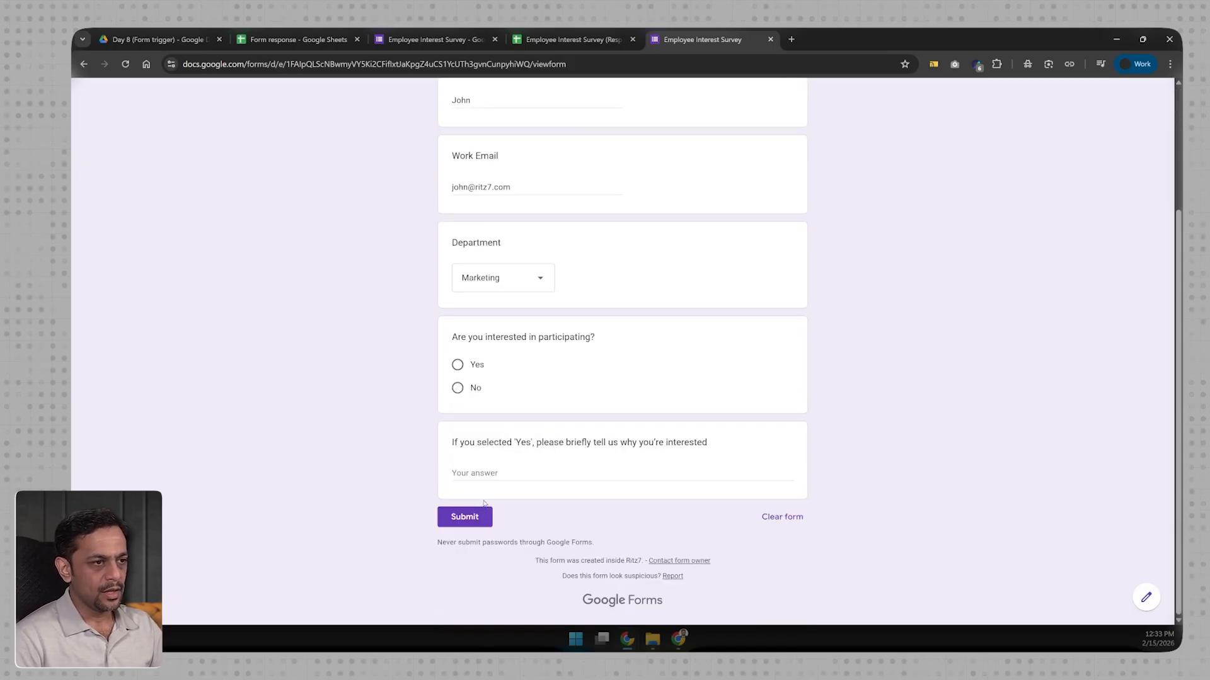
left_click(458, 365)
left_click(475, 498)
type("Just")
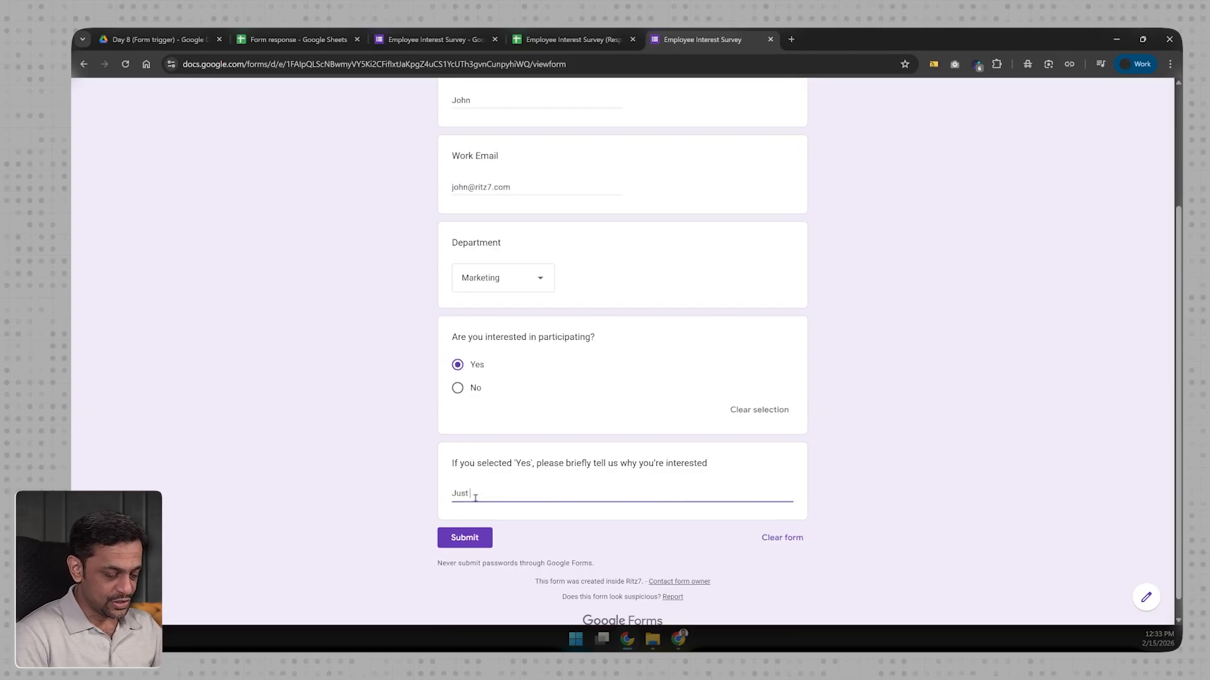
type(" interested")
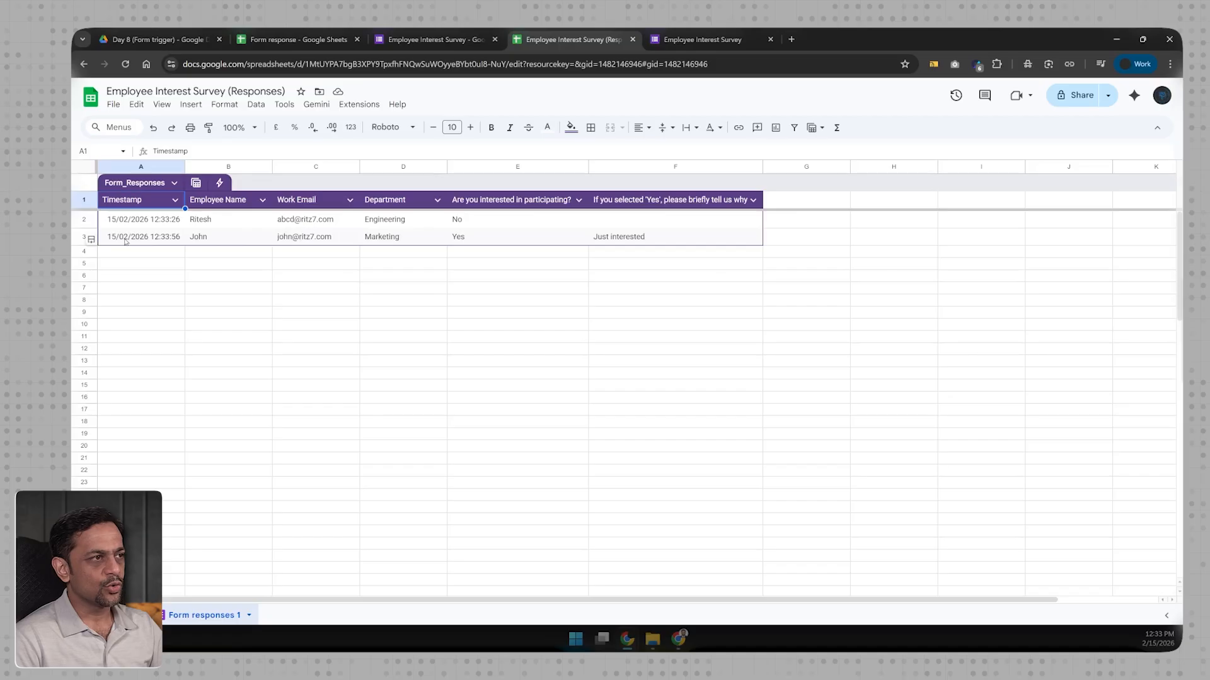
left_click(129, 251)
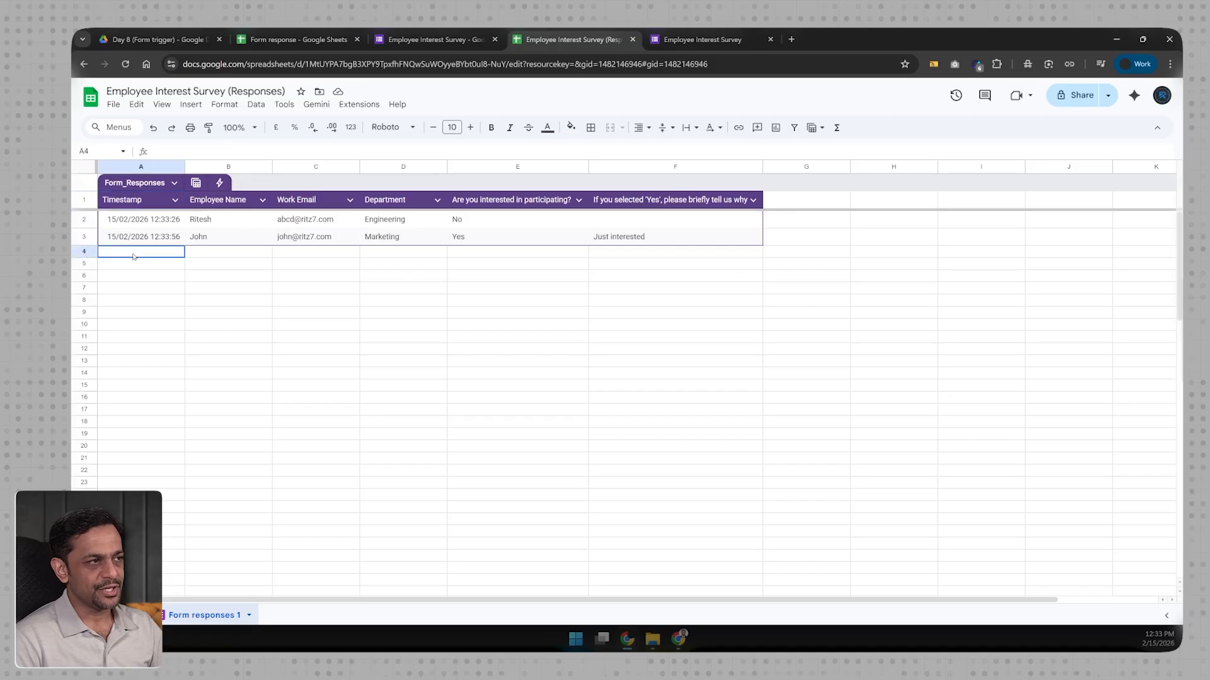
Step: Switch back to the live survey tab showing the 'Your response has been recorded' page
left_click(666, 44)
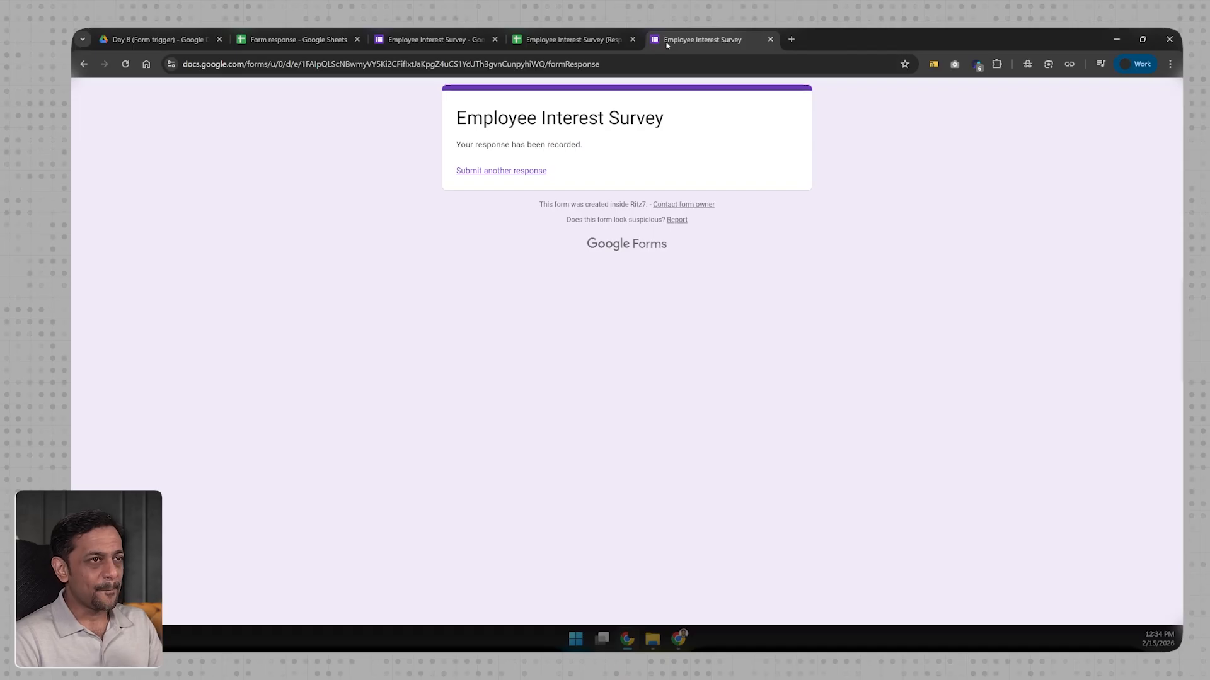
Step: Open Workspace Studio in a new tab and rename the untitled flow to Form-Demo
left_click(791, 39)
type("work")
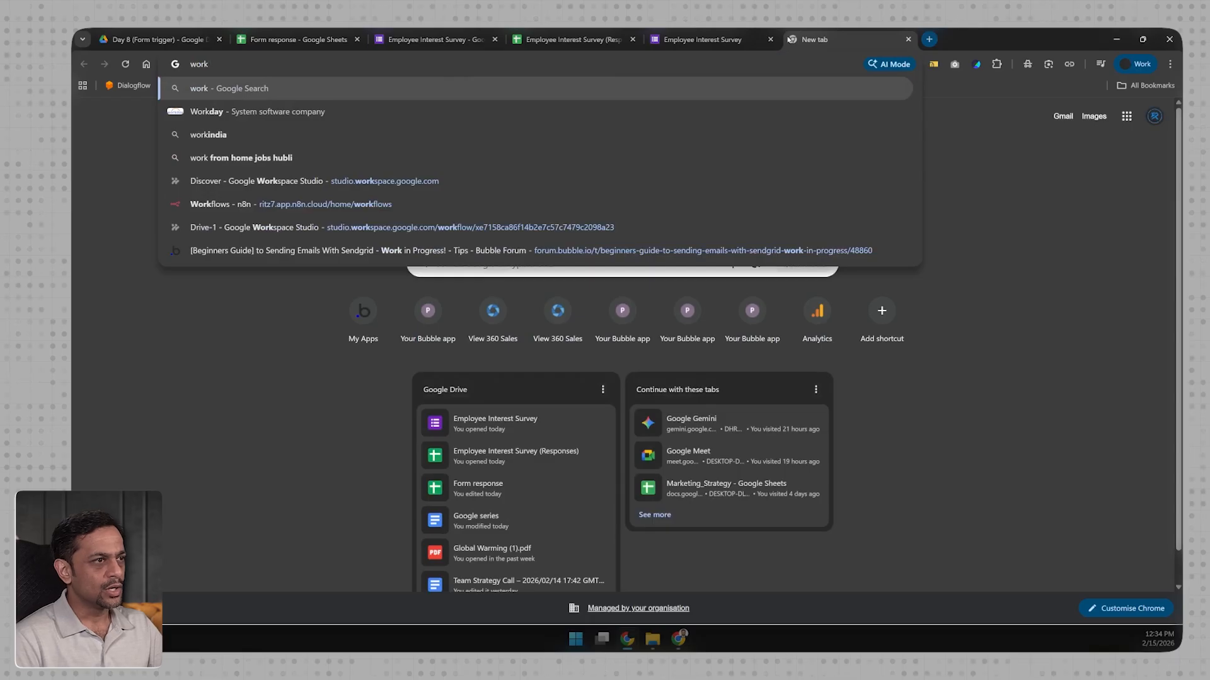
key("Down")
key("Down")
key("Down")
key("Down")
key("Return")
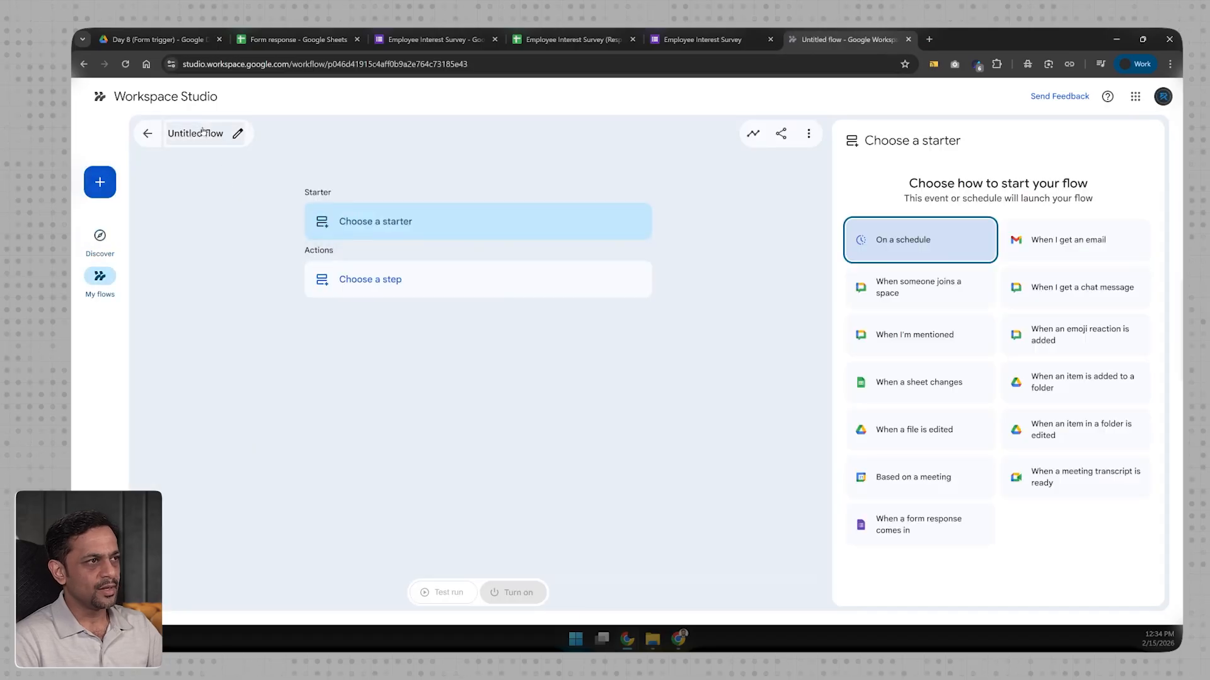
left_click(203, 134)
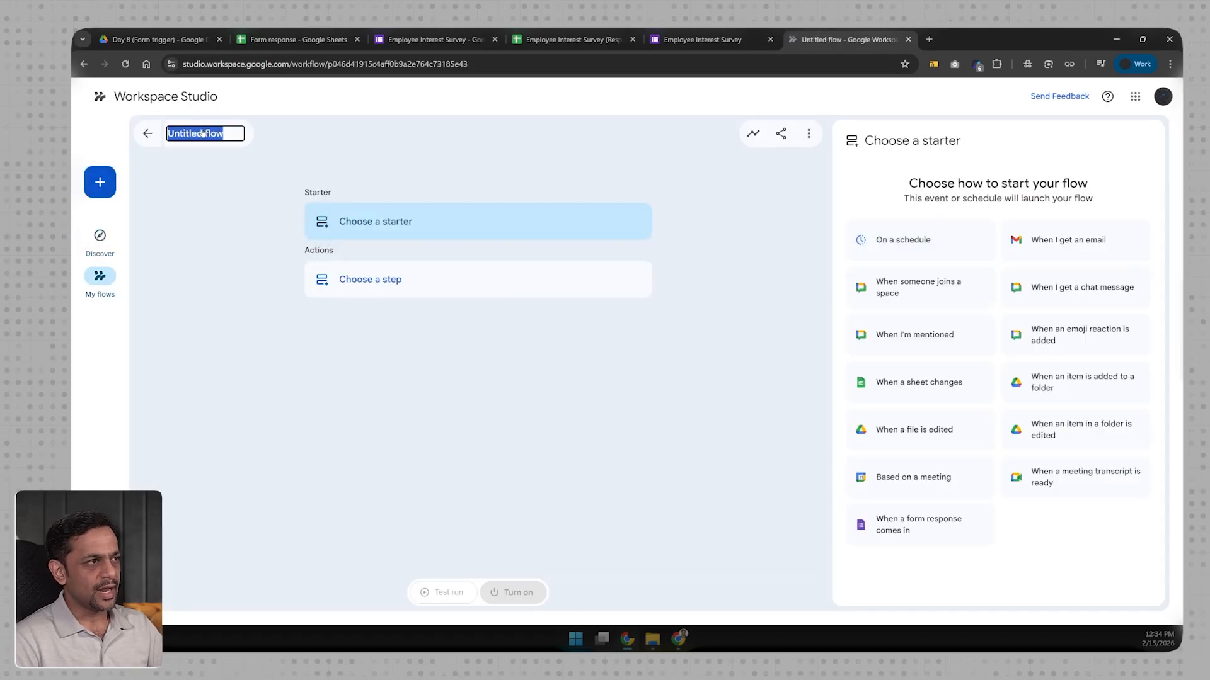
type("Form-Demo")
left_click(203, 190)
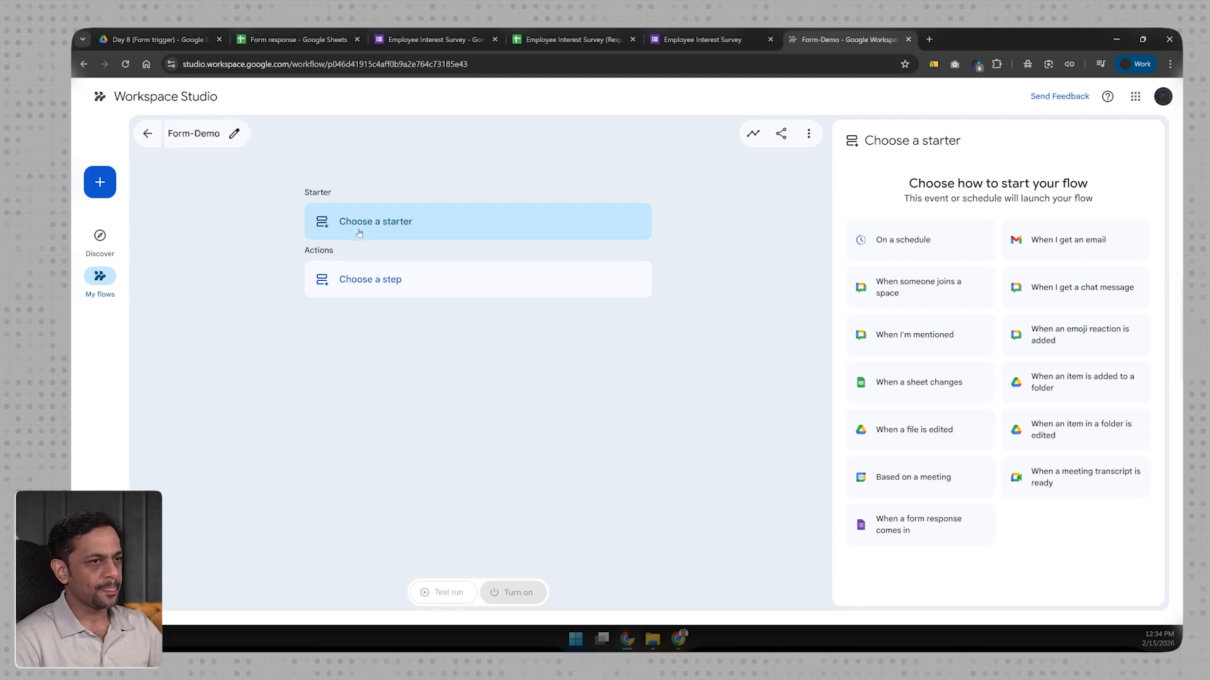
Step: Set the starter to 'When a form response comes in' using the Employee Interest Survey form
left_click(379, 233)
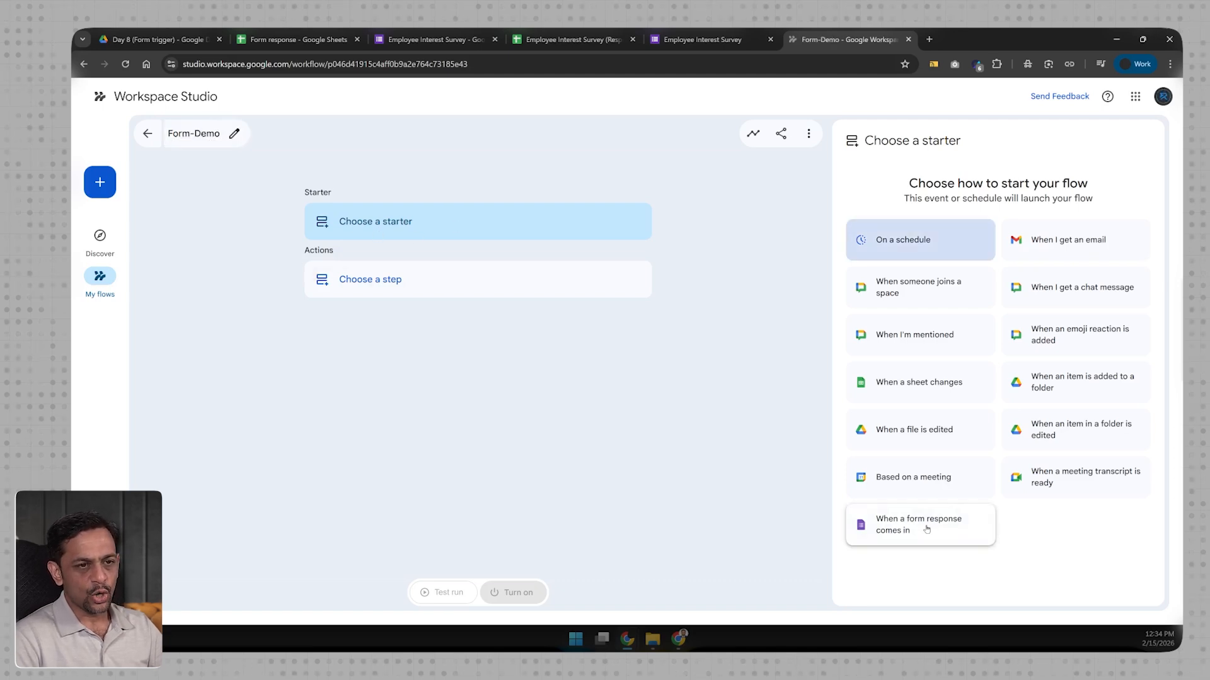
left_click(899, 537)
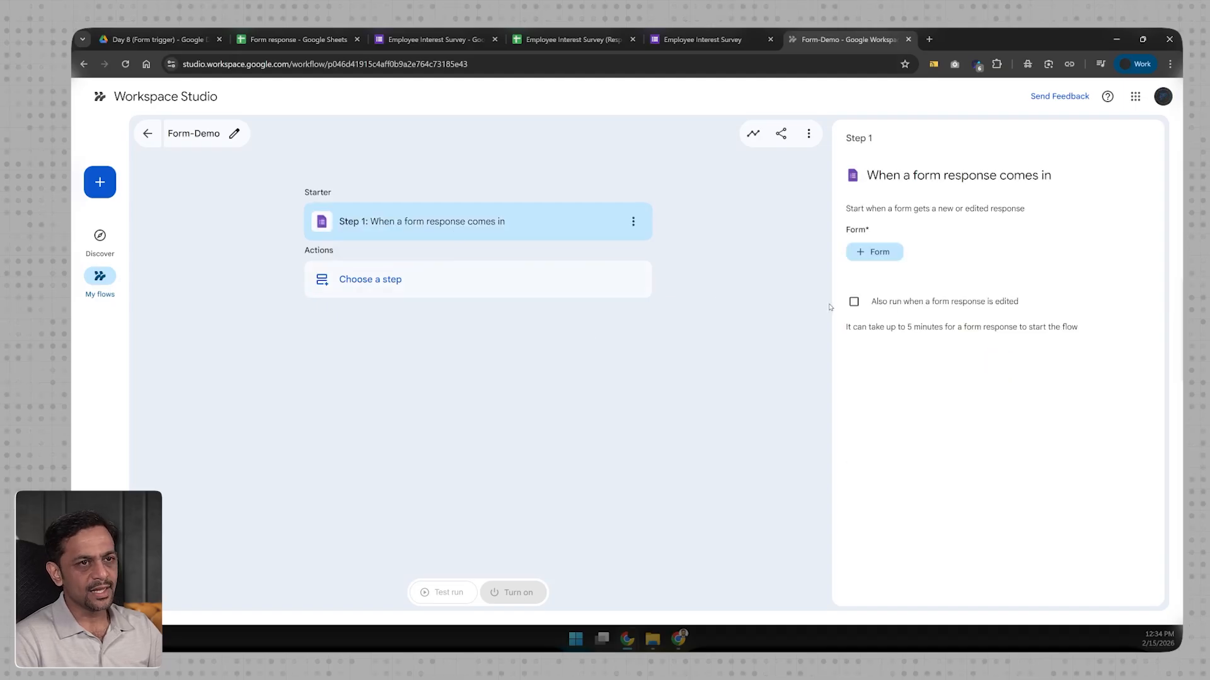
left_click(873, 252)
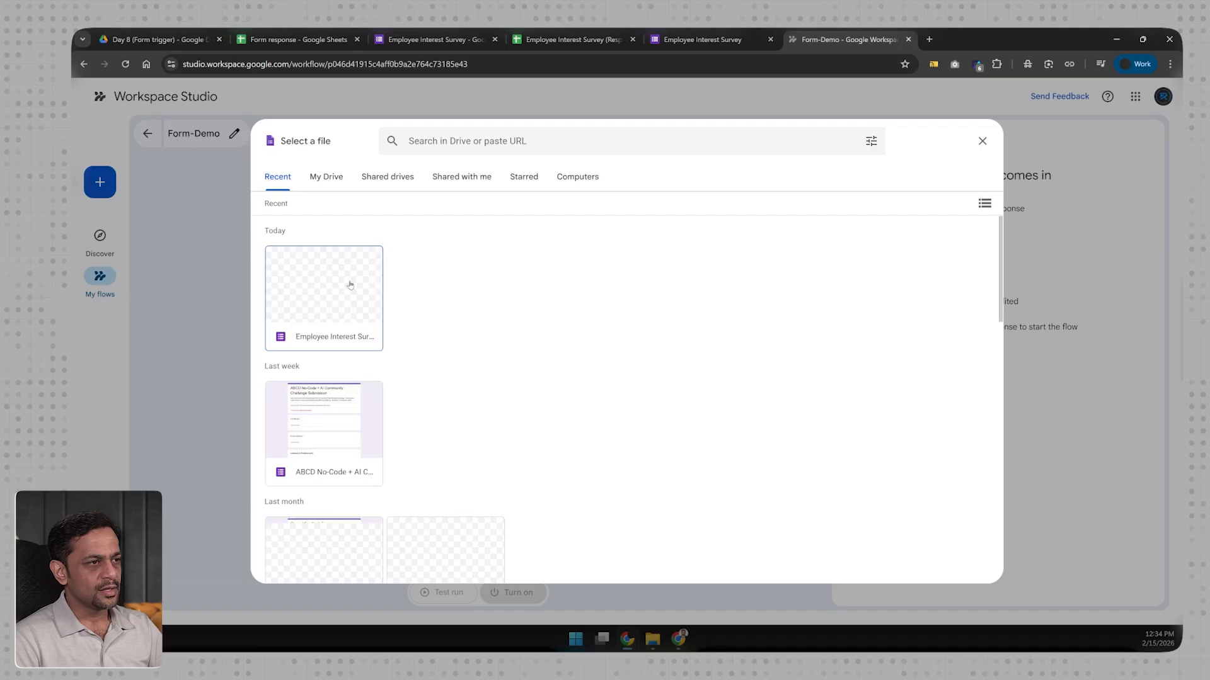
left_click(350, 285)
left_click(970, 569)
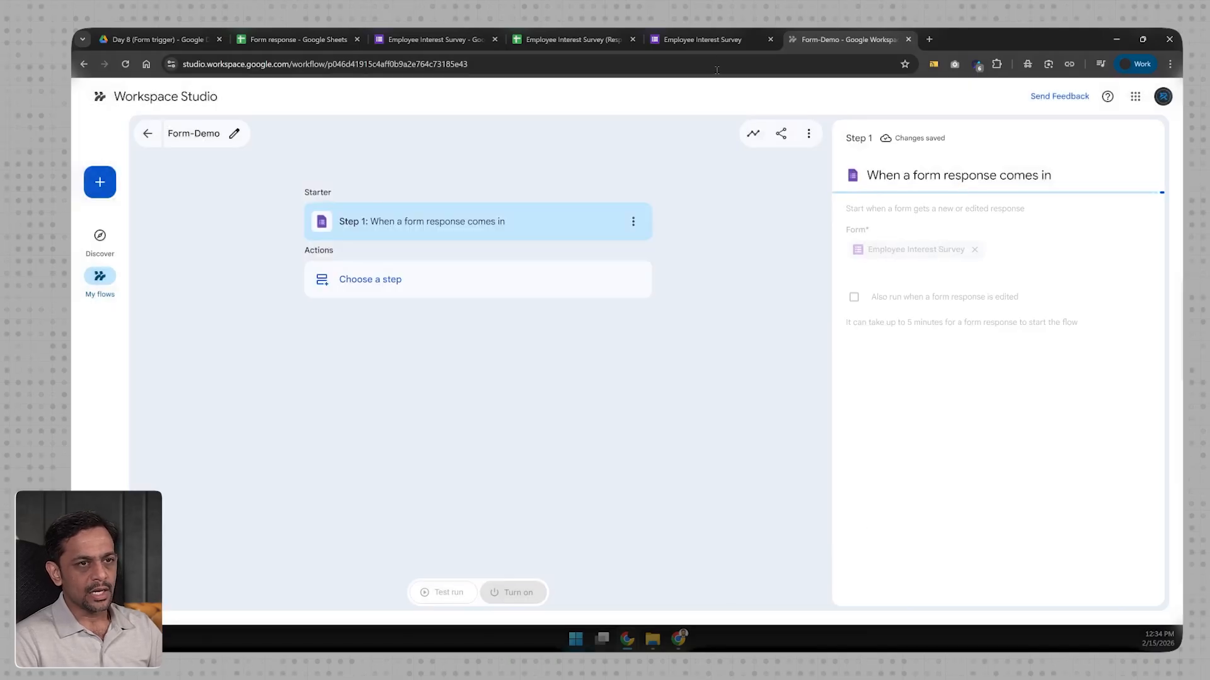
Step: Close the submitted-response tab, dismiss the publishing options, and go to the form's Settings
left_click(701, 40)
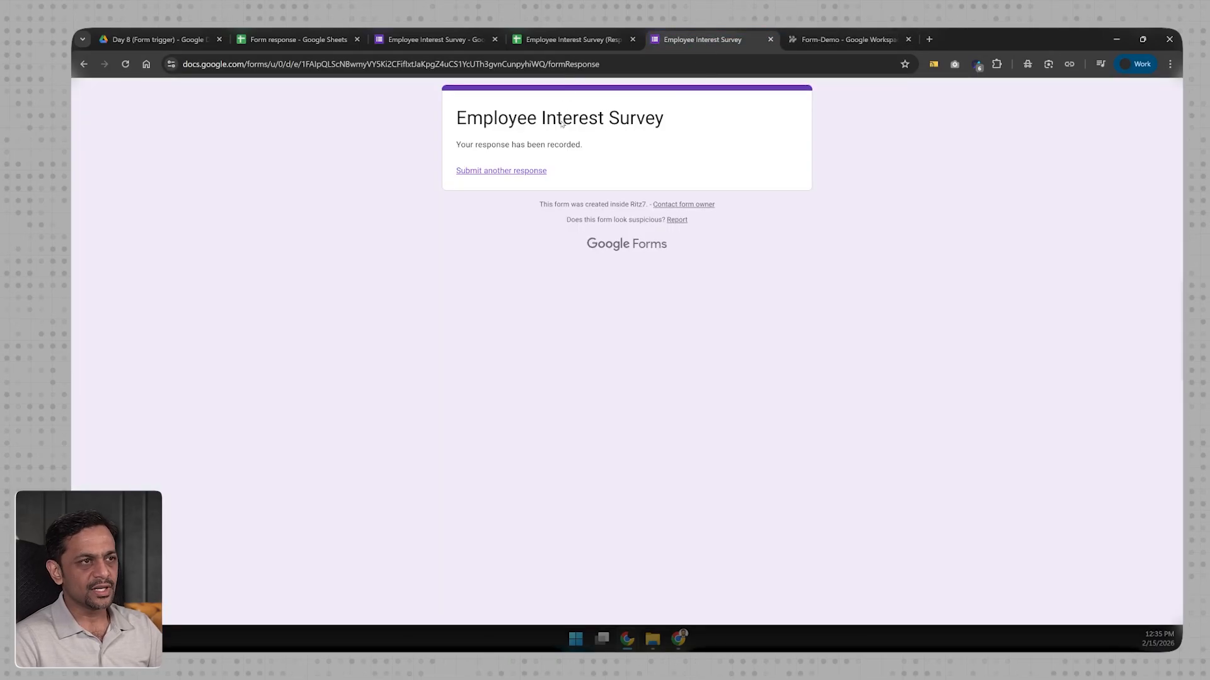
key("ctrl+w")
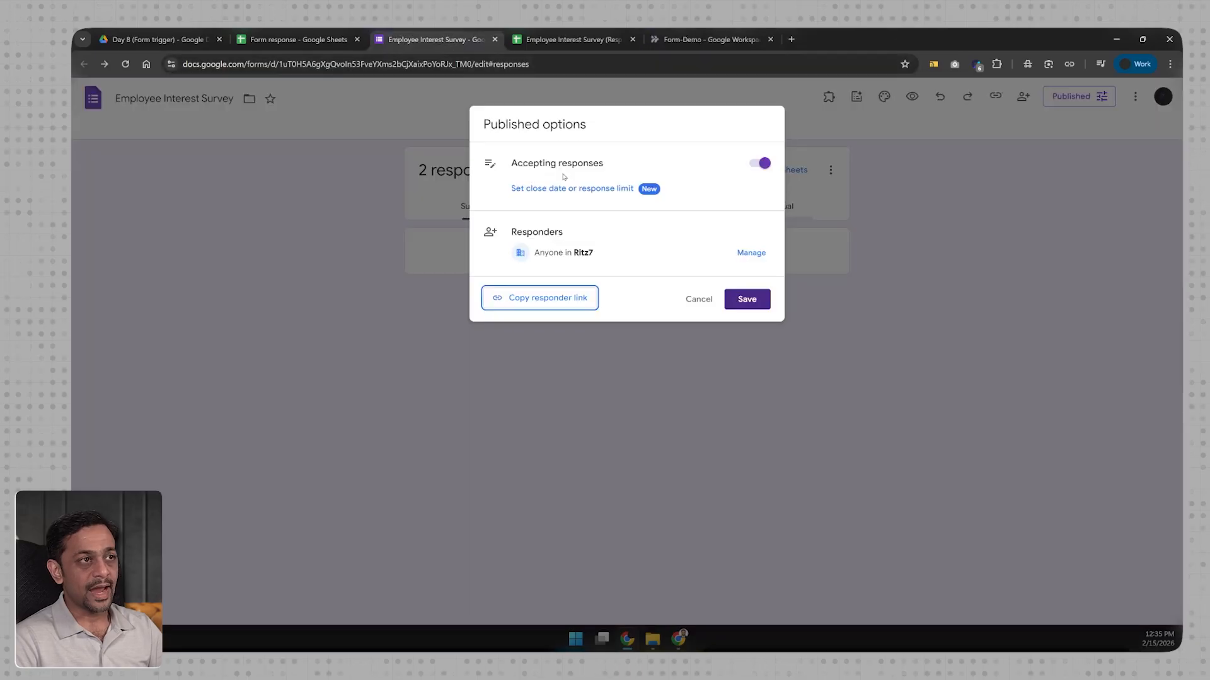
left_click(699, 300)
left_click(688, 129)
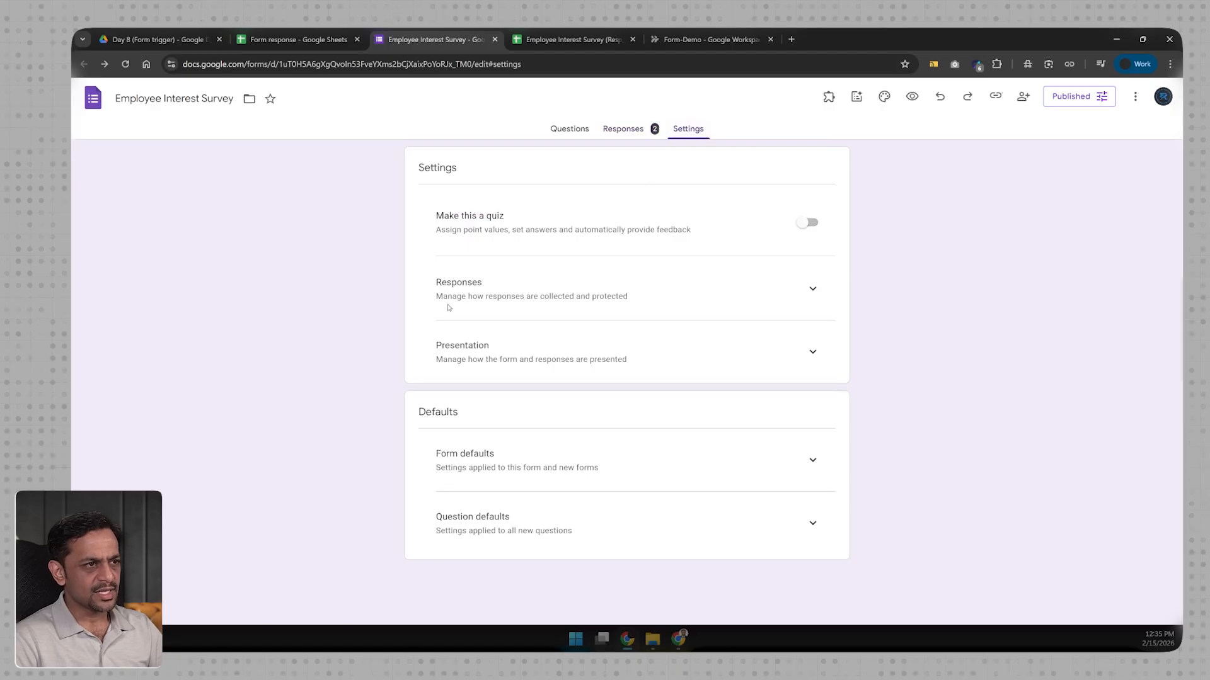
Step: Expand the Responses settings to review email collection and limits, then return to Form-Demo
left_click(813, 288)
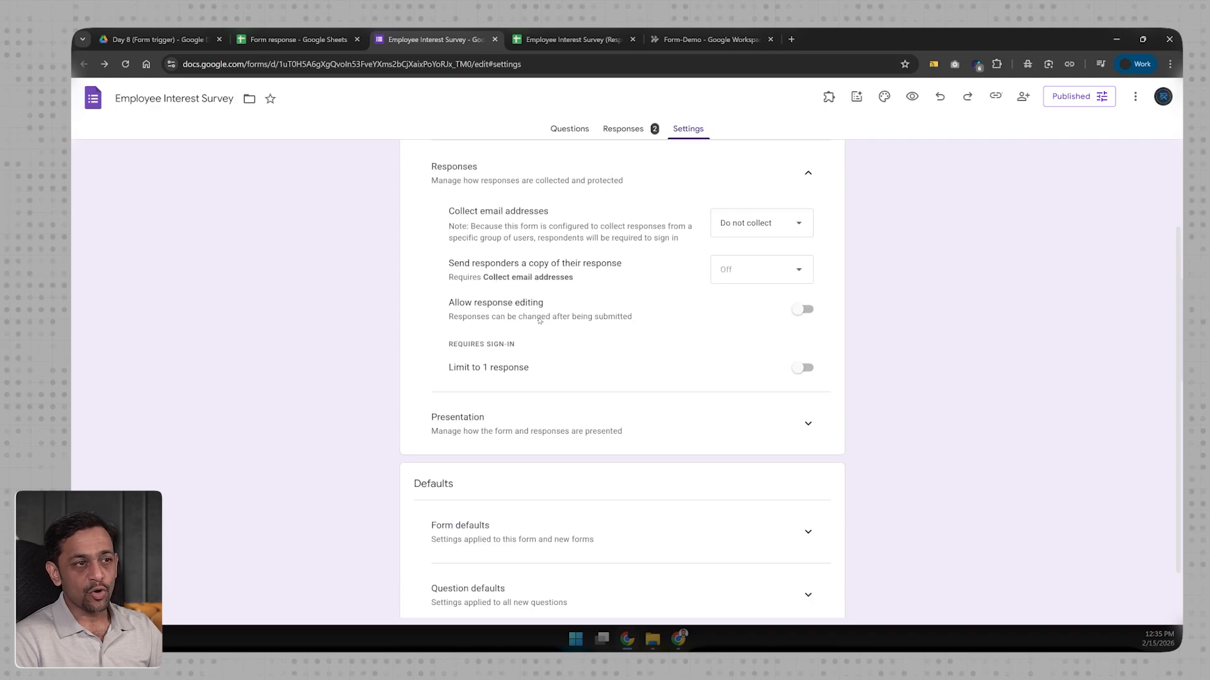
left_click(669, 37)
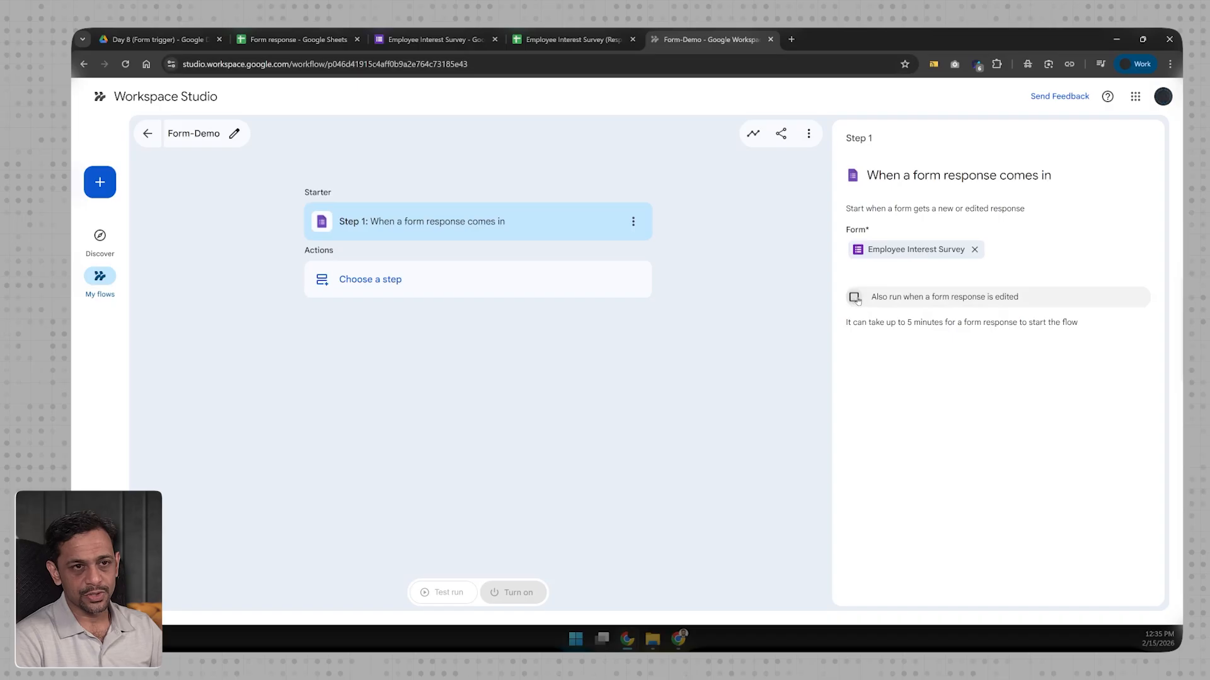
Step: Open the list of actions for the next flow step, then switch to the Form response spreadsheet
left_click(397, 286)
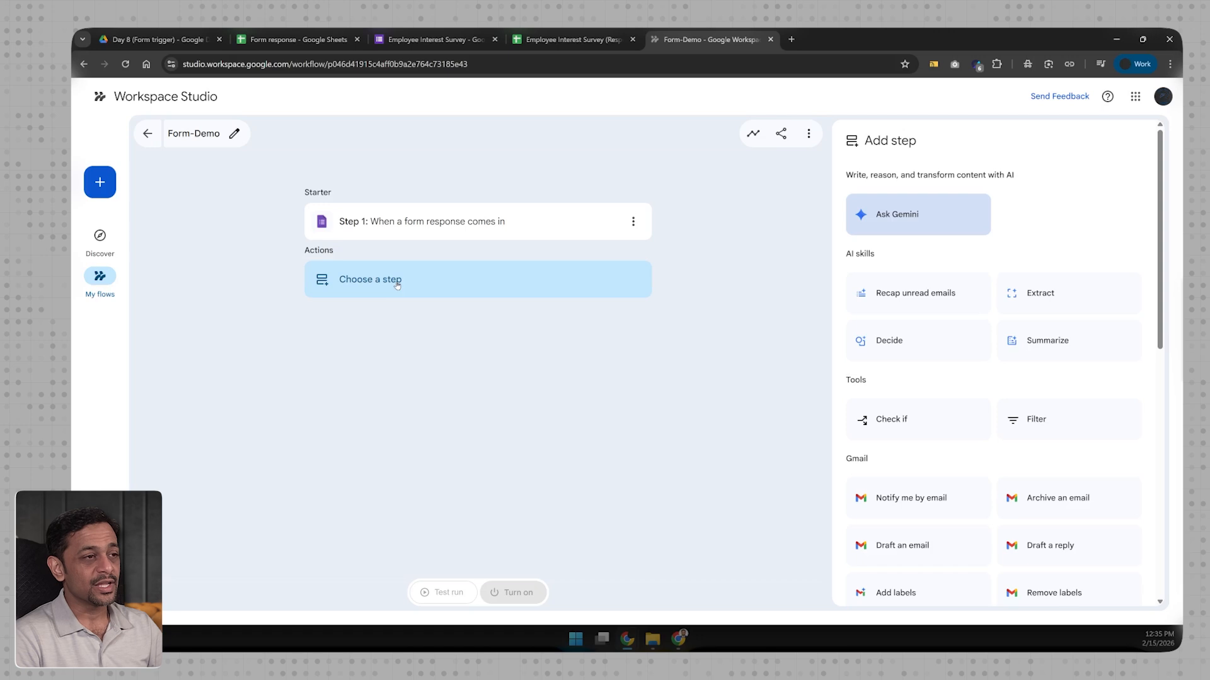
left_click(302, 37)
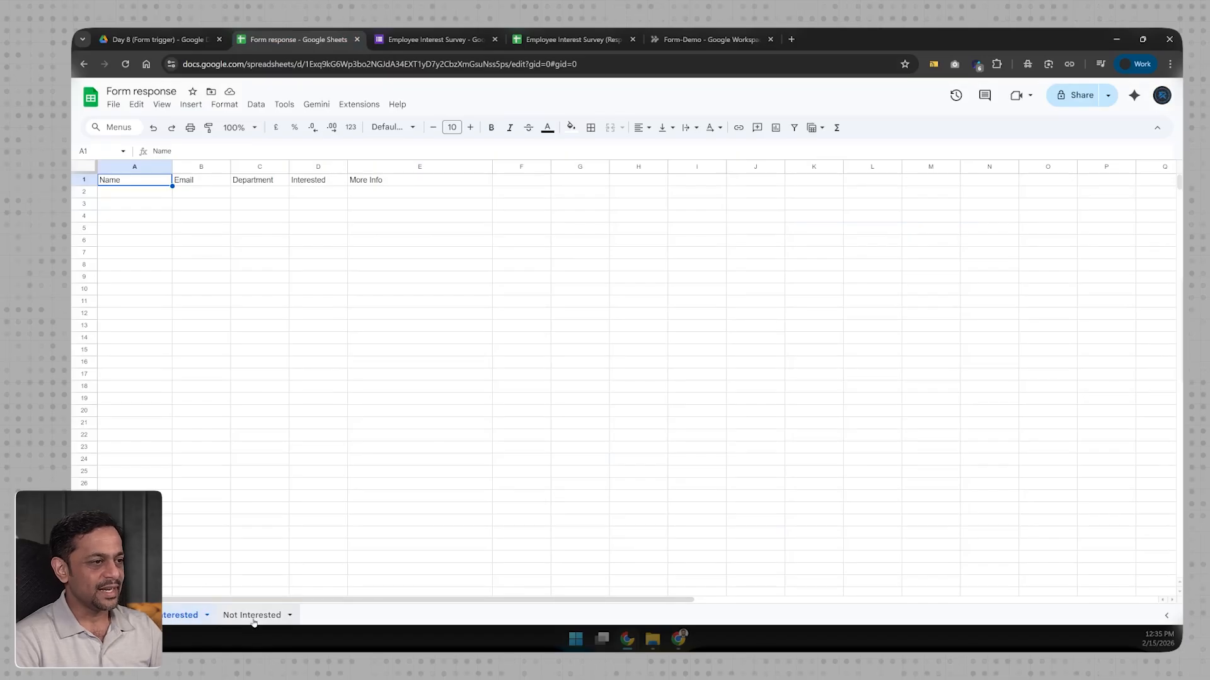
Step: Verify the first sheet and Not Interested hold only headers, then go back to Form-Demo
left_click_drag(145, 197, 375, 419)
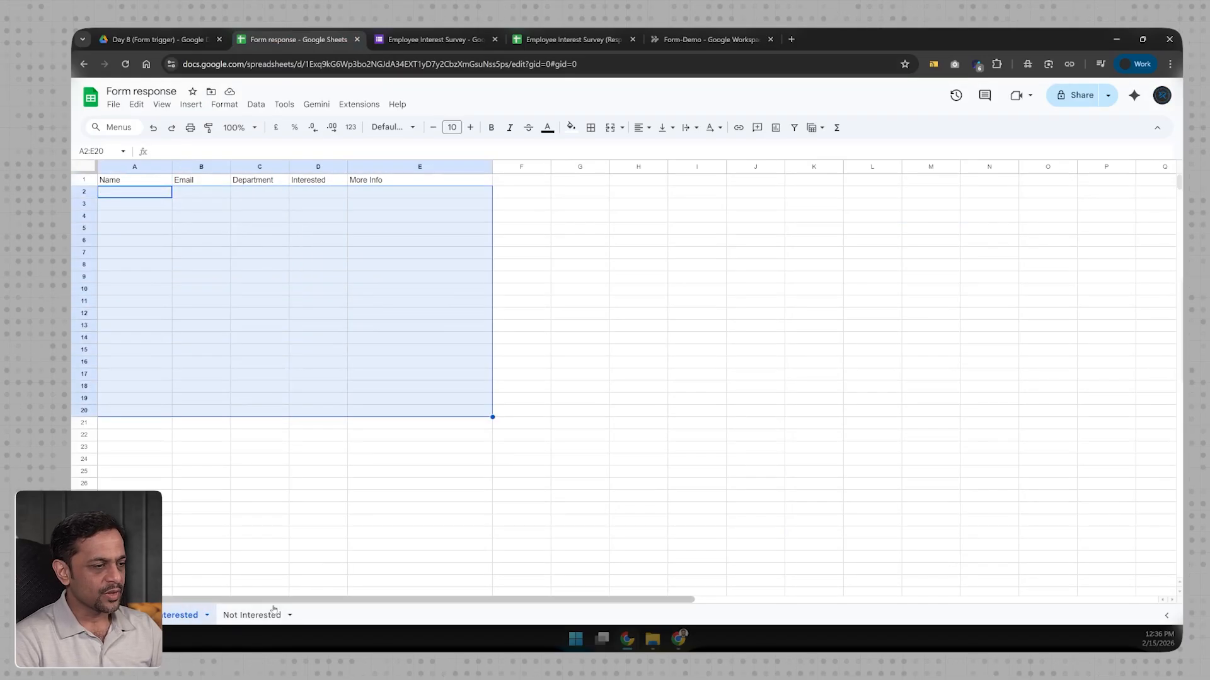
left_click(257, 616)
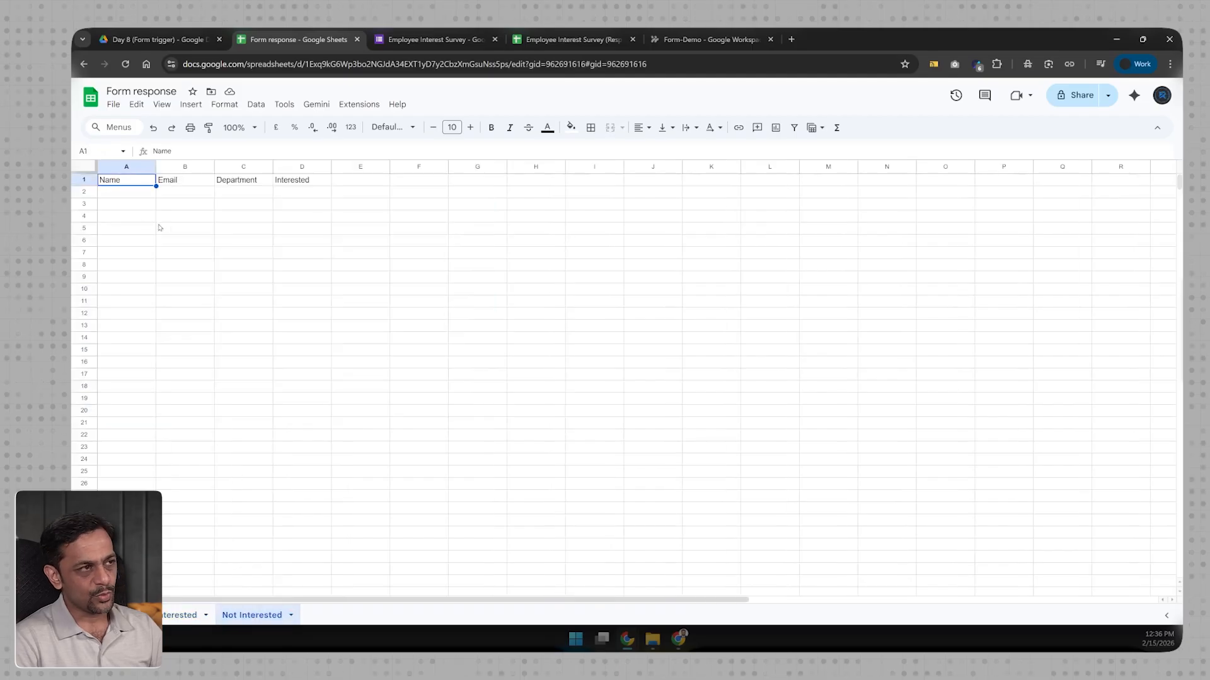
left_click(439, 39)
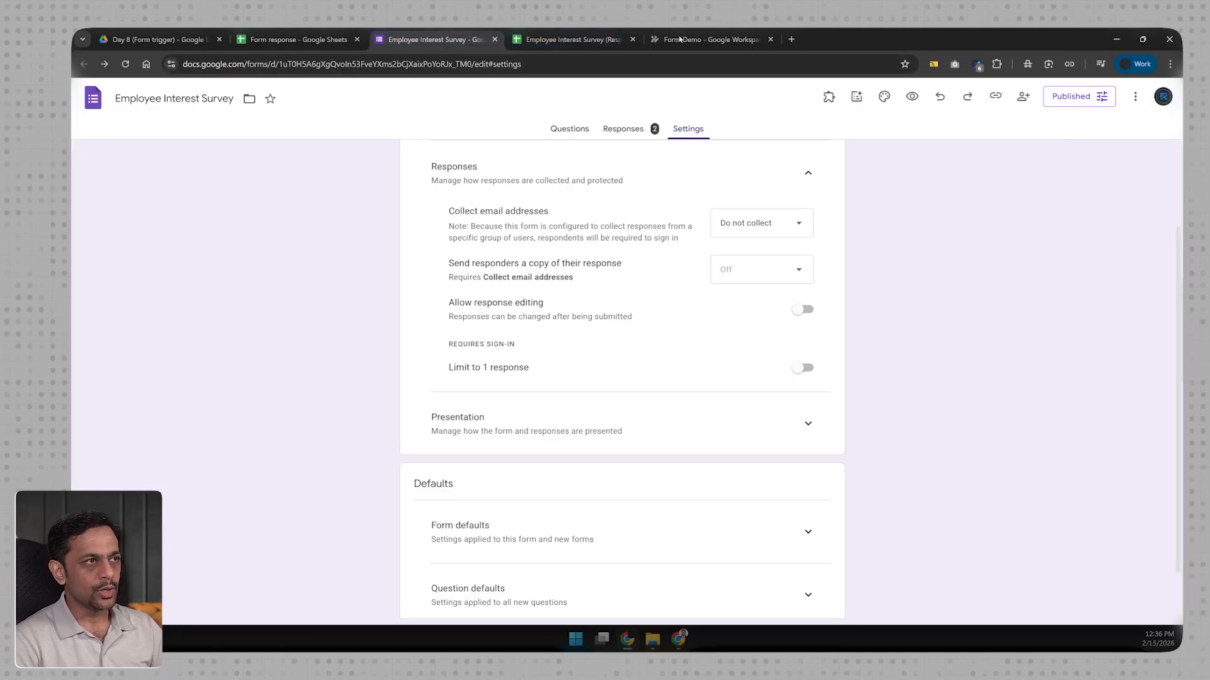
left_click(705, 39)
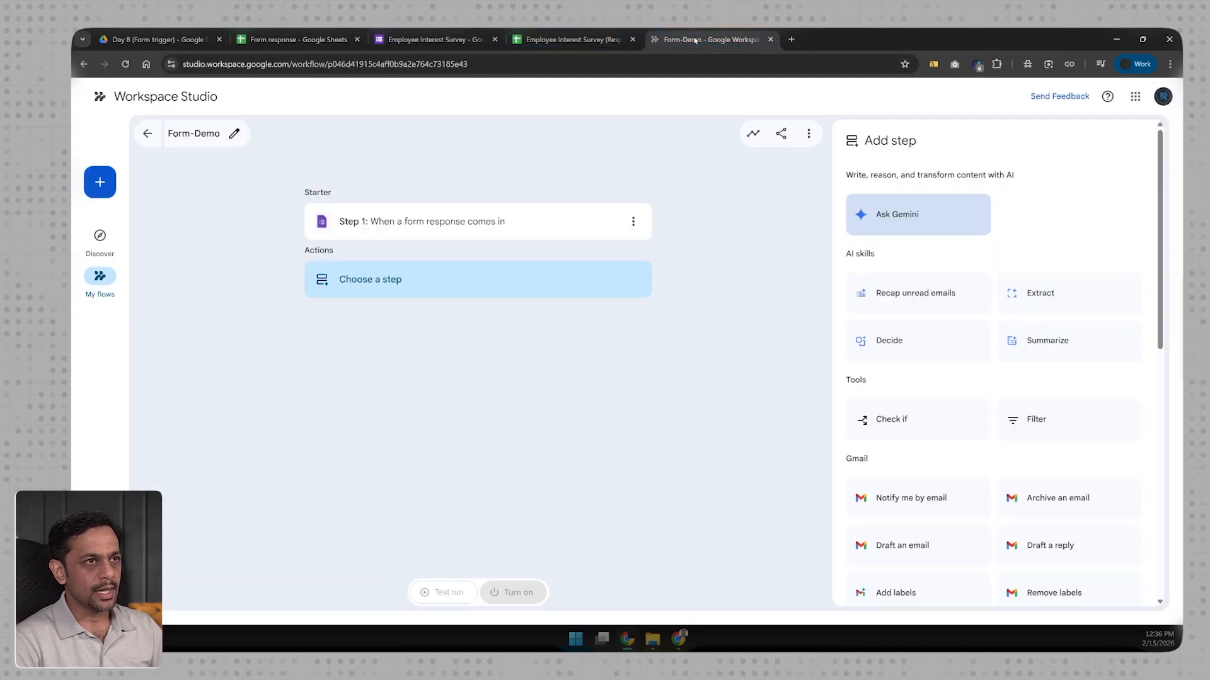
Step: Add a Check if step testing whether 'Are you interested in participating?' is "Yes"
left_click(890, 420)
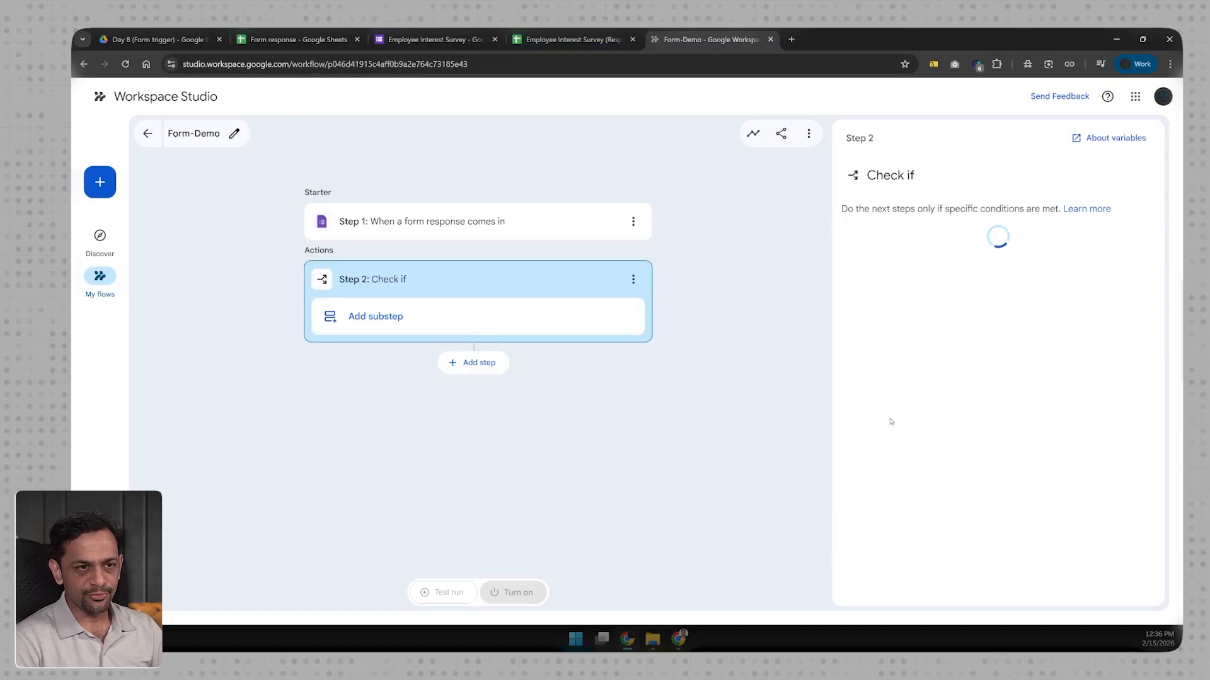
left_click(882, 249)
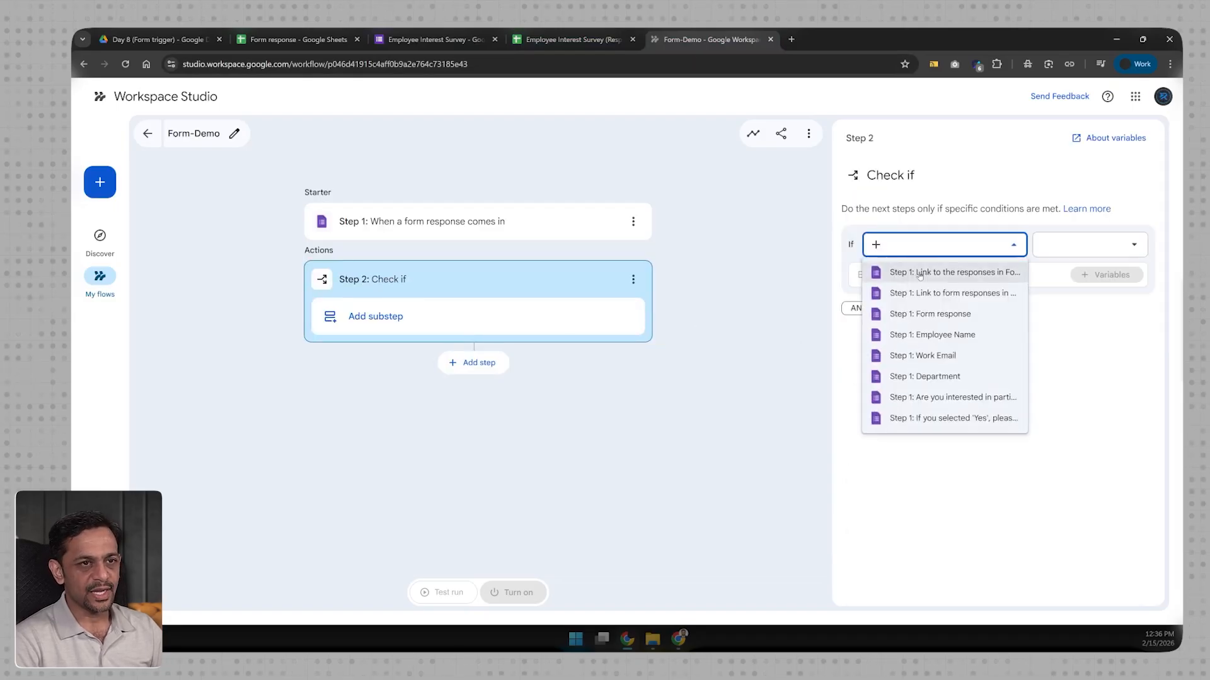
left_click(932, 396)
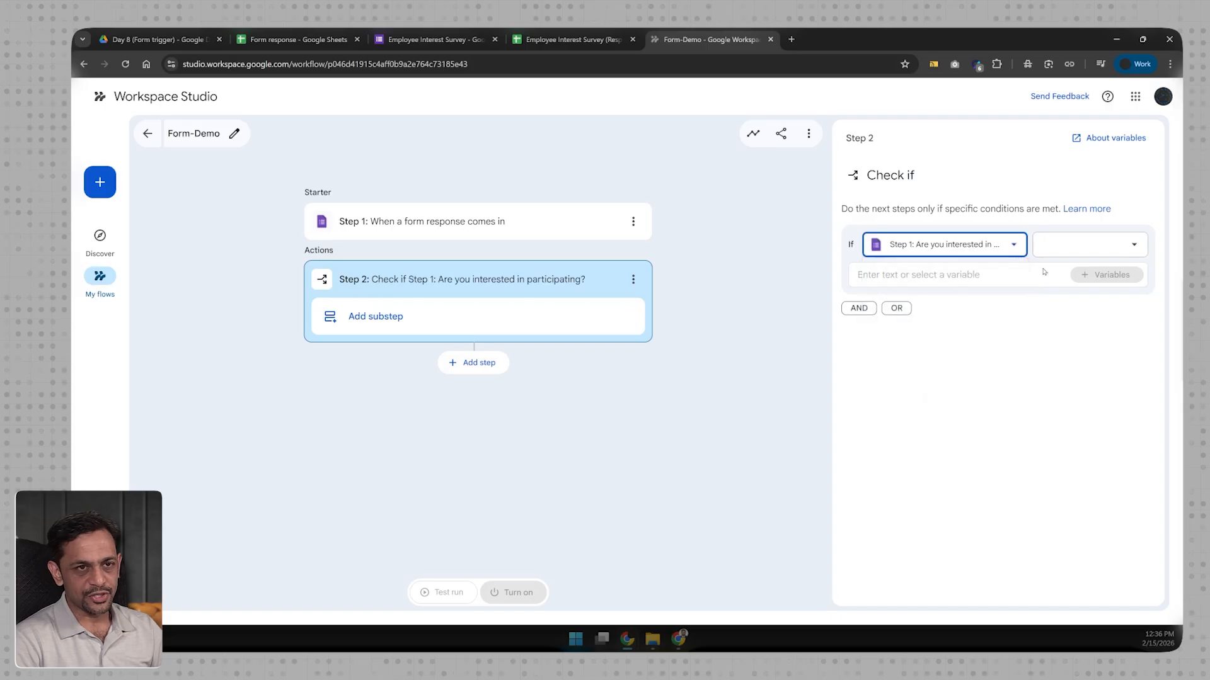
left_click(917, 274)
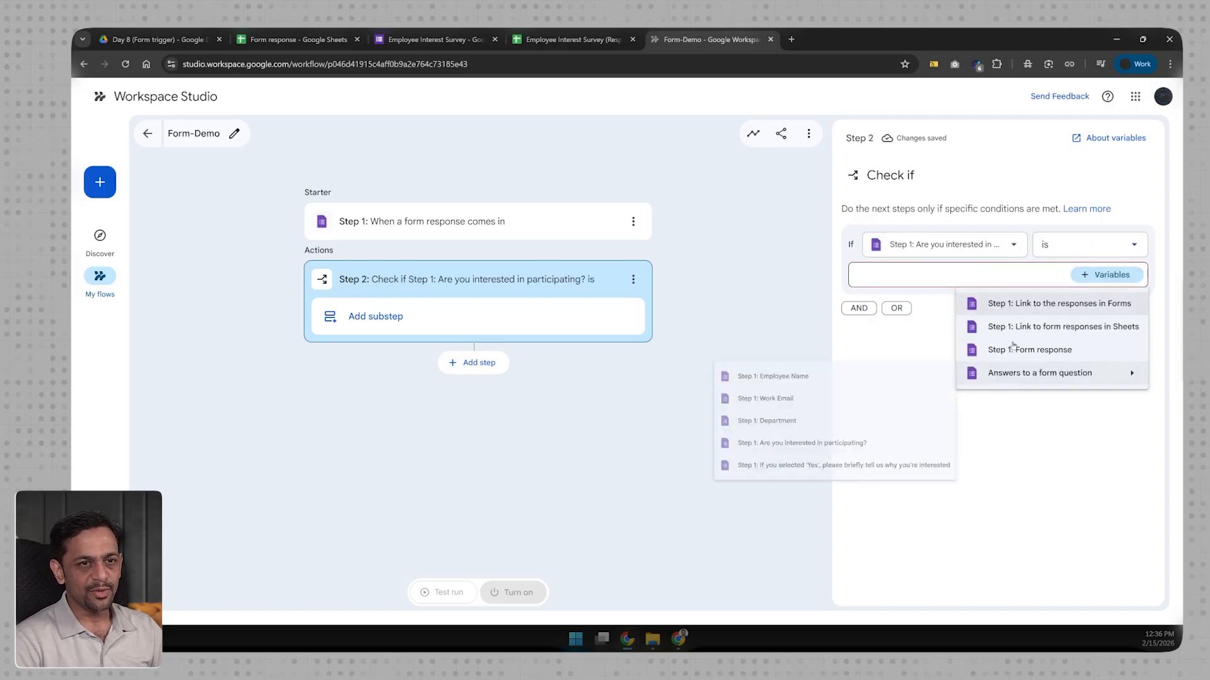
type("Yes")
left_click(884, 350)
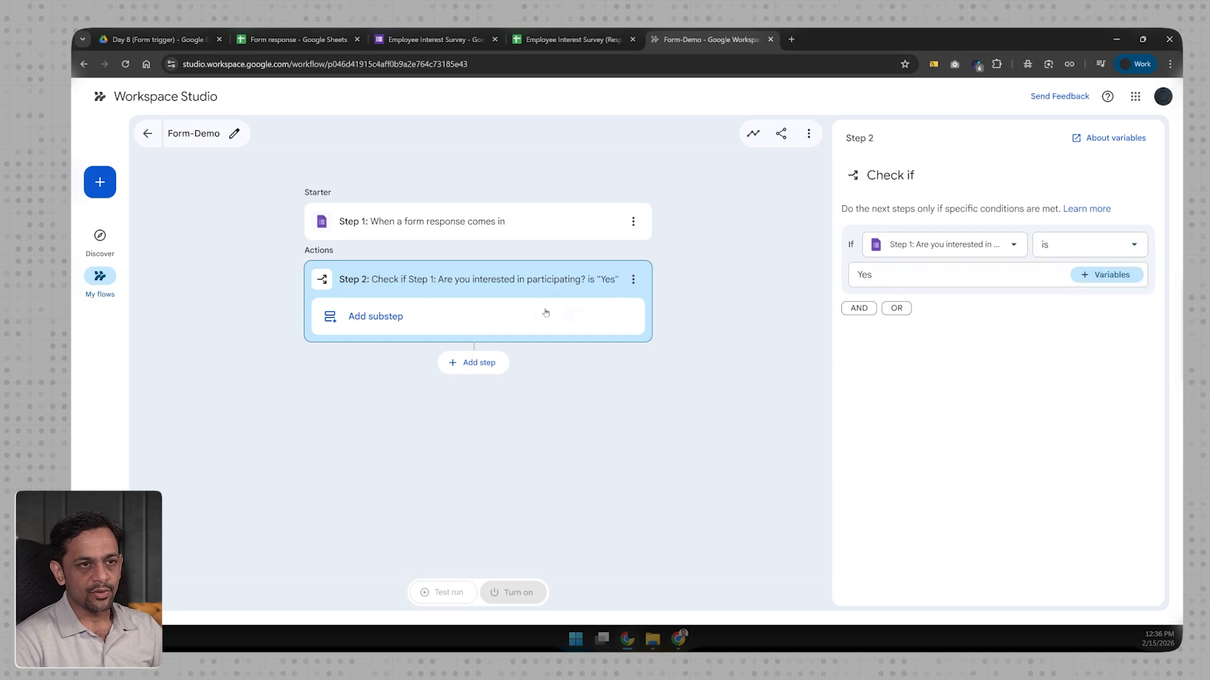
left_click(376, 317)
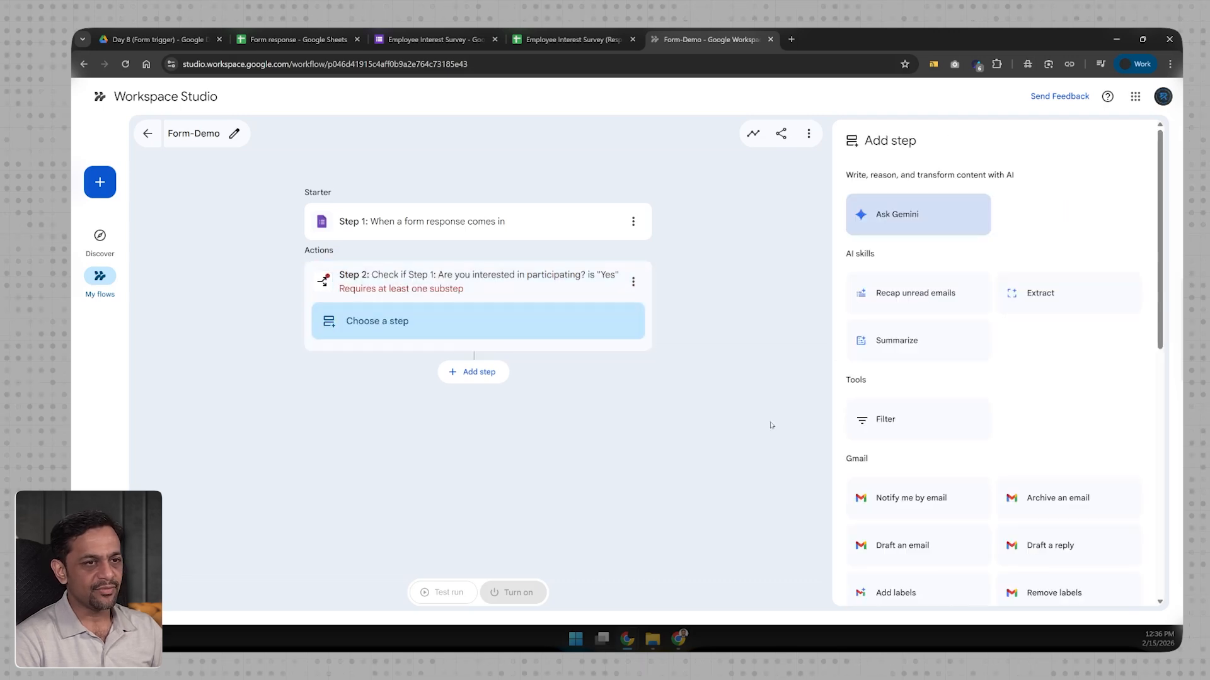
Step: Add an 'Add a row' substep under the Yes condition targeting the Form response spreadsheet
left_click(452, 285)
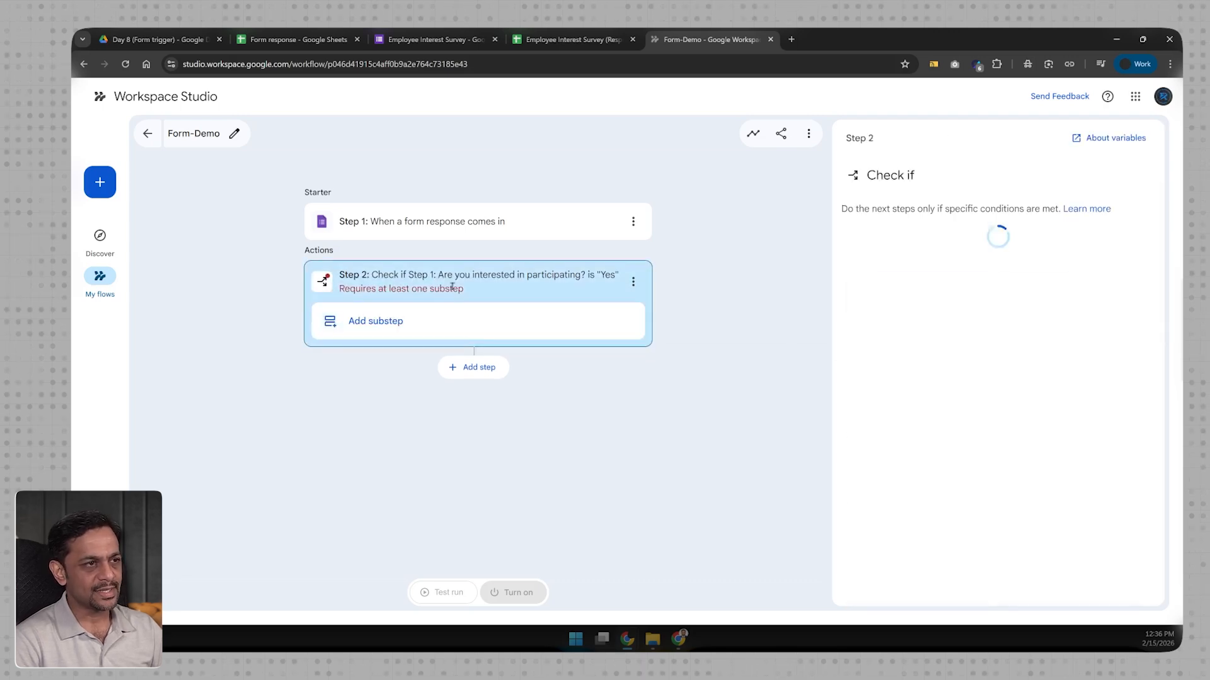
left_click(401, 336)
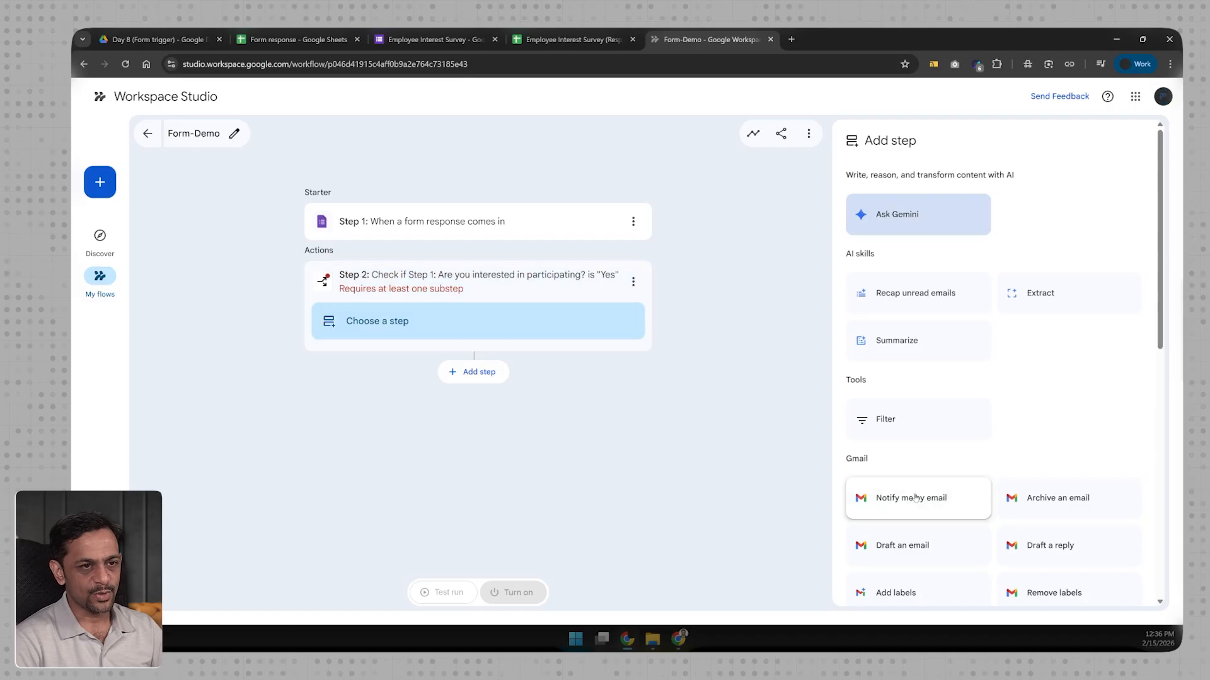
scroll(914, 497, "down", 5)
scroll(915, 497, "down", 3)
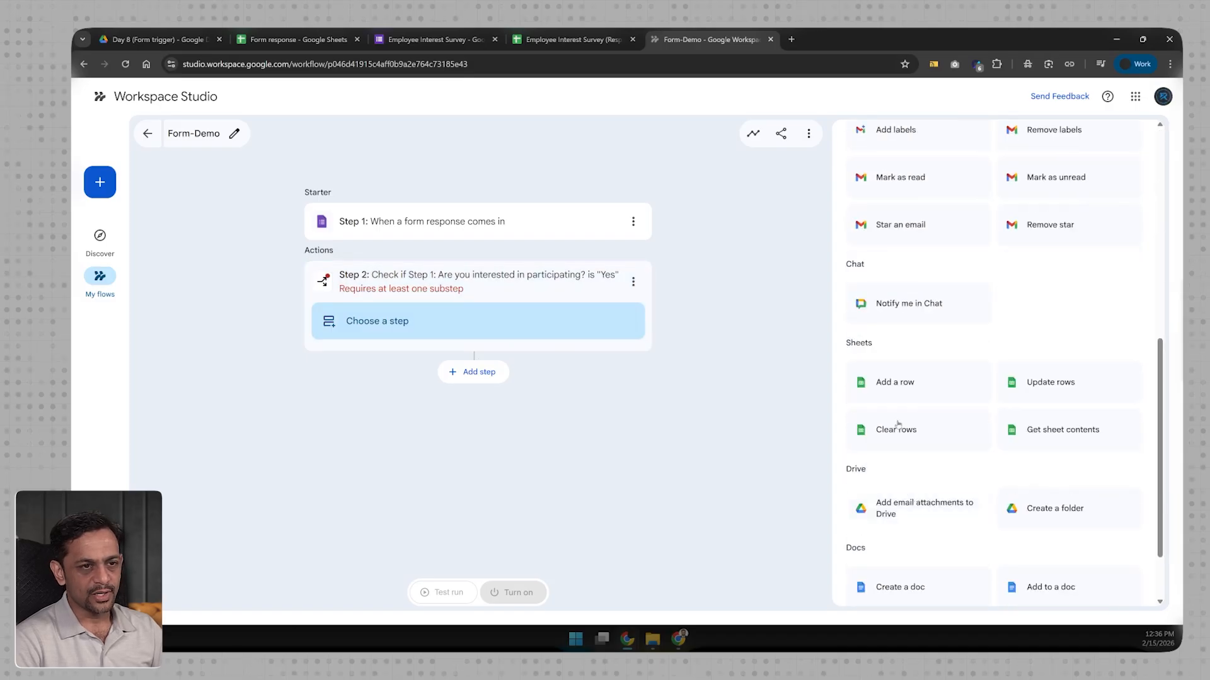
left_click(894, 389)
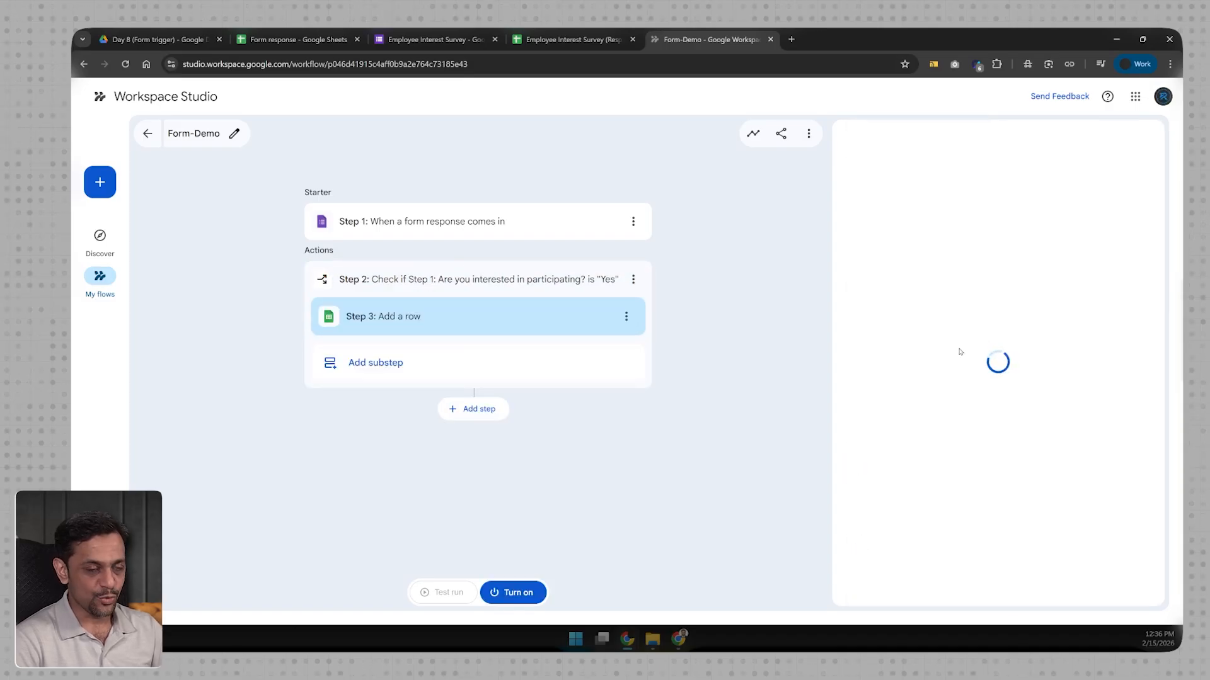
left_click(890, 252)
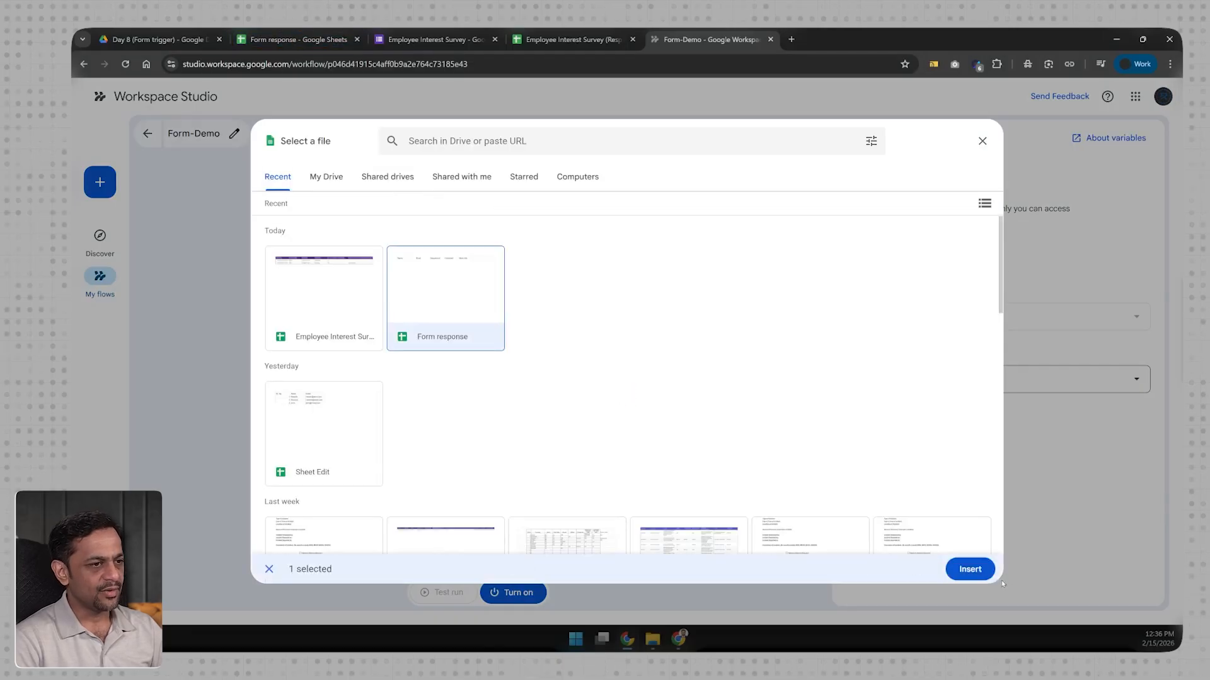
left_click(969, 569)
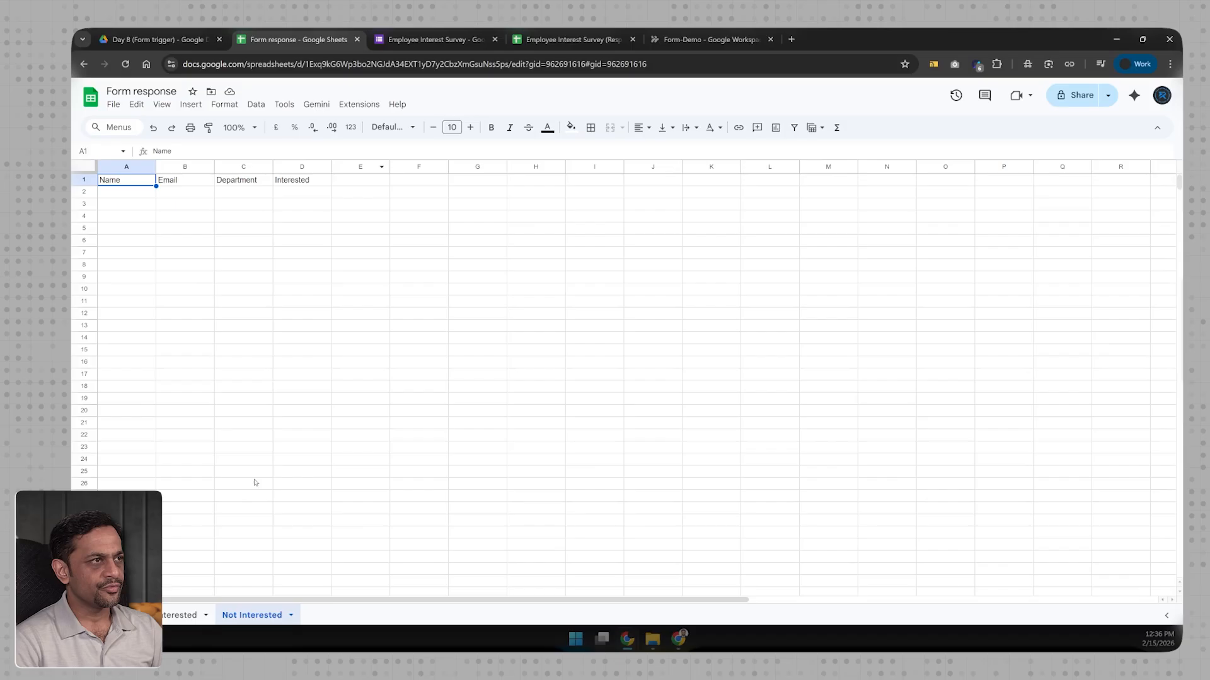
left_click(709, 39)
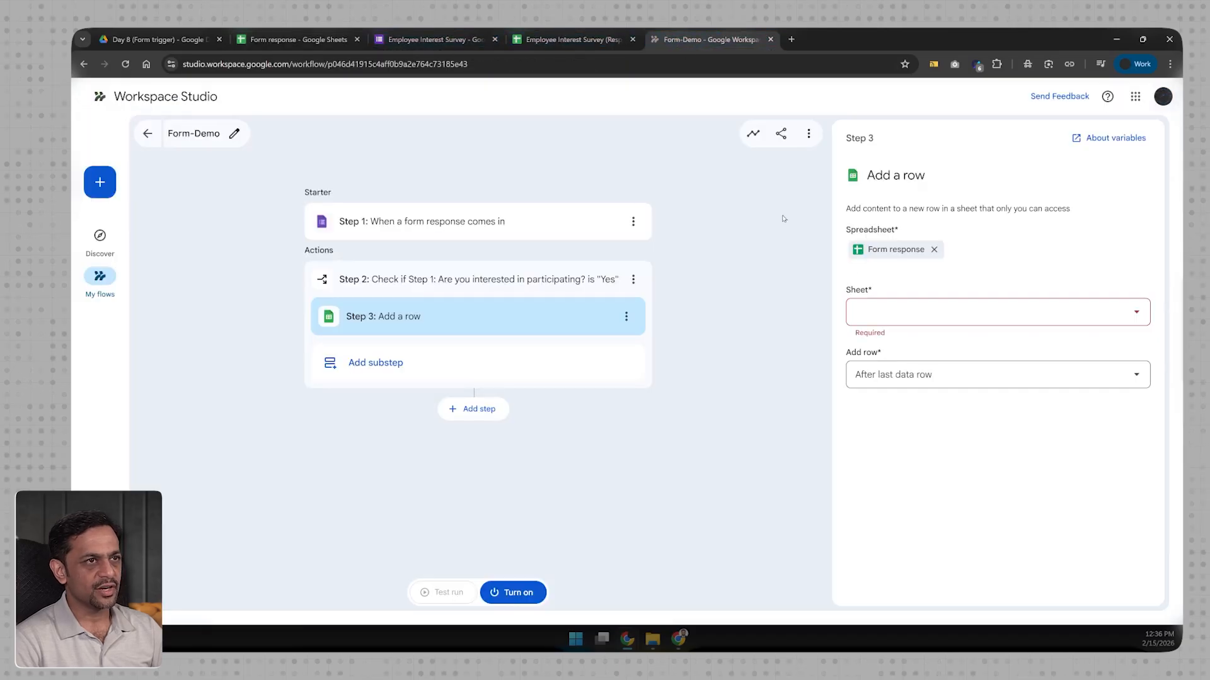
Step: Point Step 3 at the Interested sheet and fill Name with the Employee Name answer
left_click(885, 318)
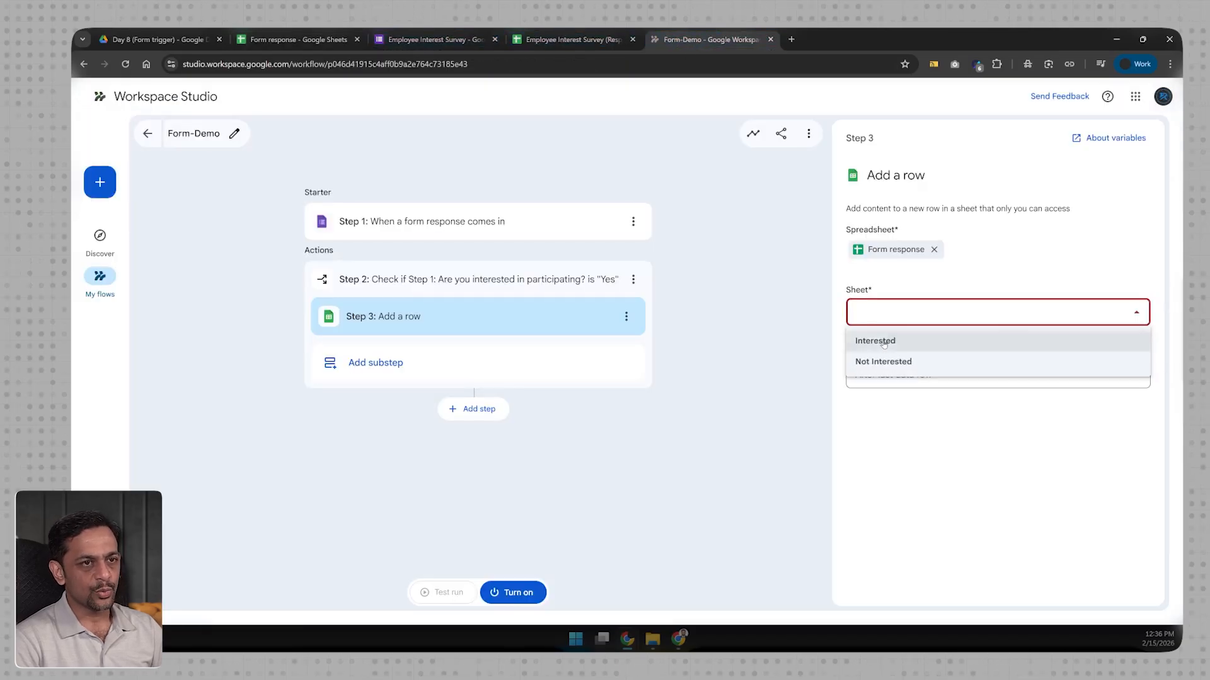
left_click(883, 341)
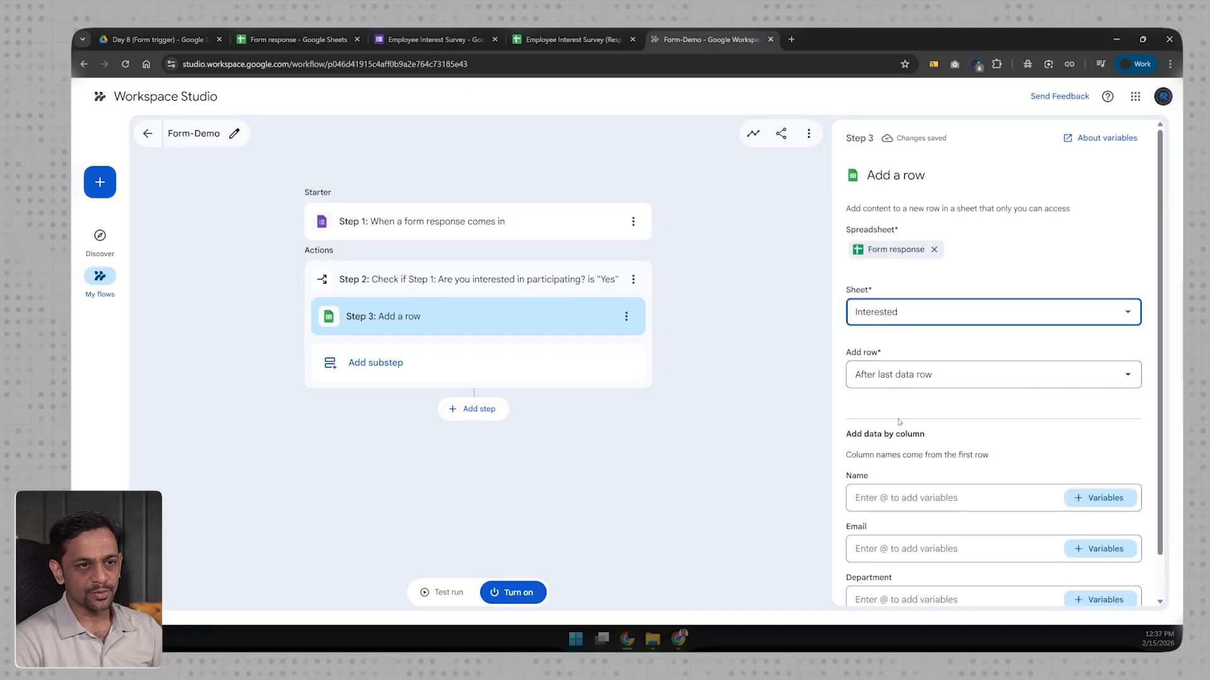
scroll(899, 428, "down", 1)
left_click(899, 451)
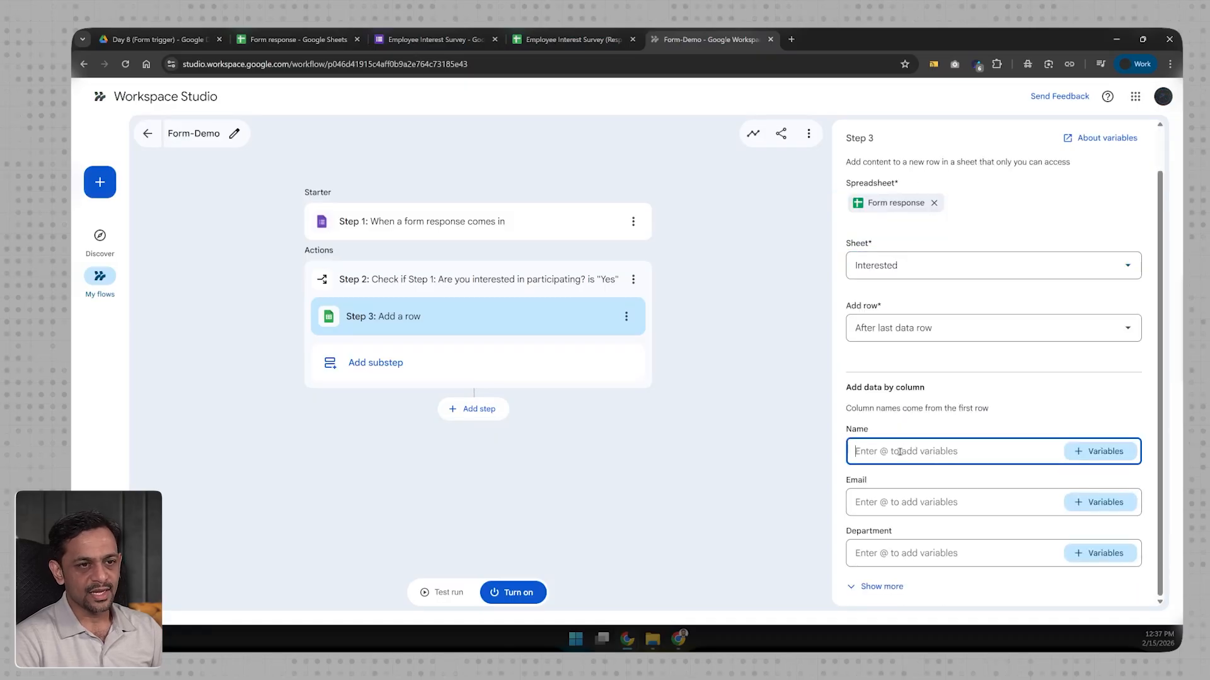
left_click(1100, 451)
left_click(1022, 517)
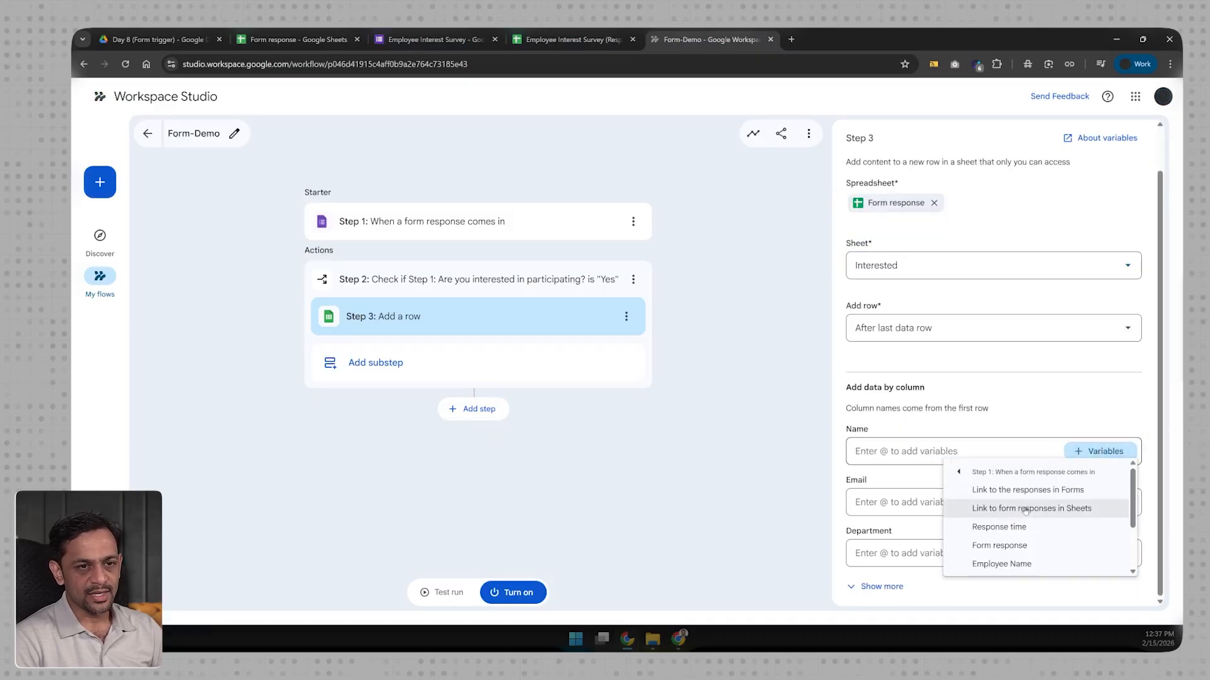
left_click(1007, 564)
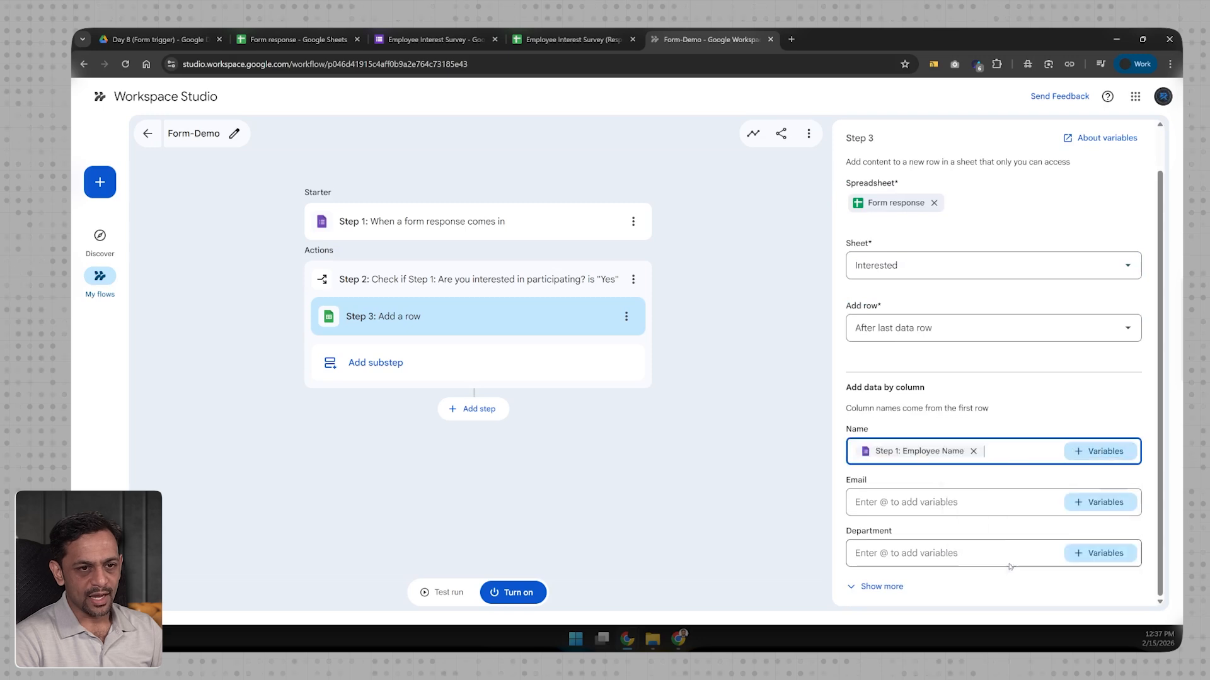
Step: Map Email to the Work Email answer and Department to the Department answer
left_click(1092, 508)
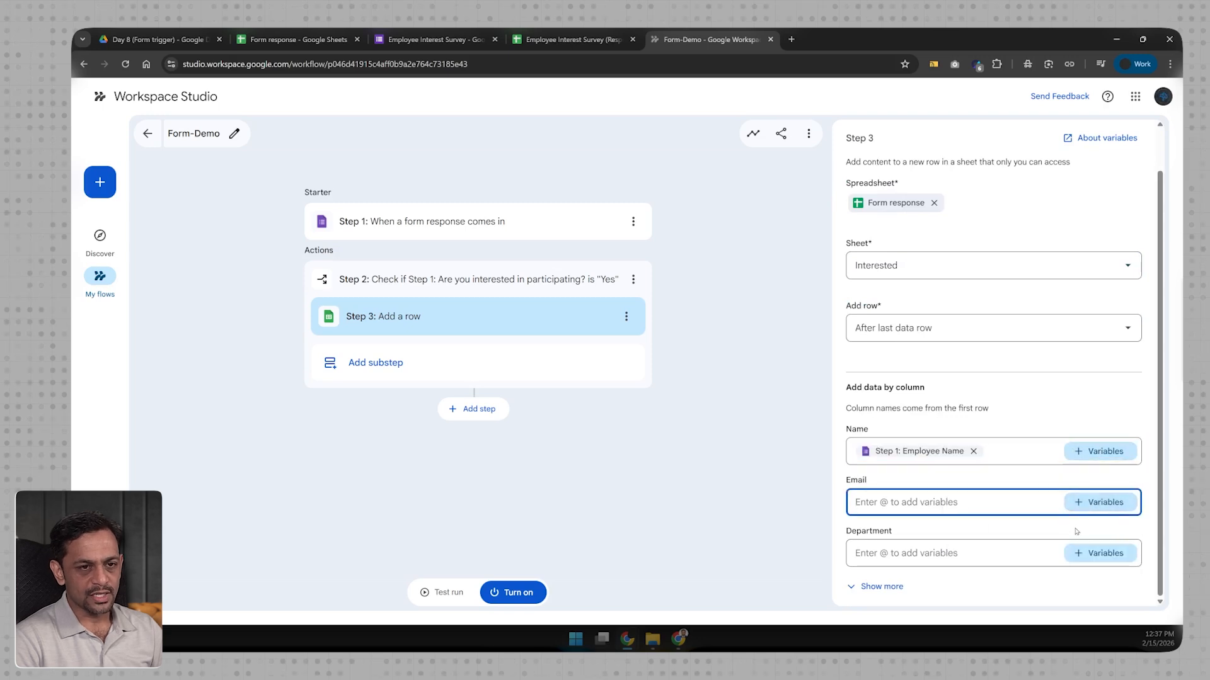
left_click(1075, 508)
left_click(1039, 481)
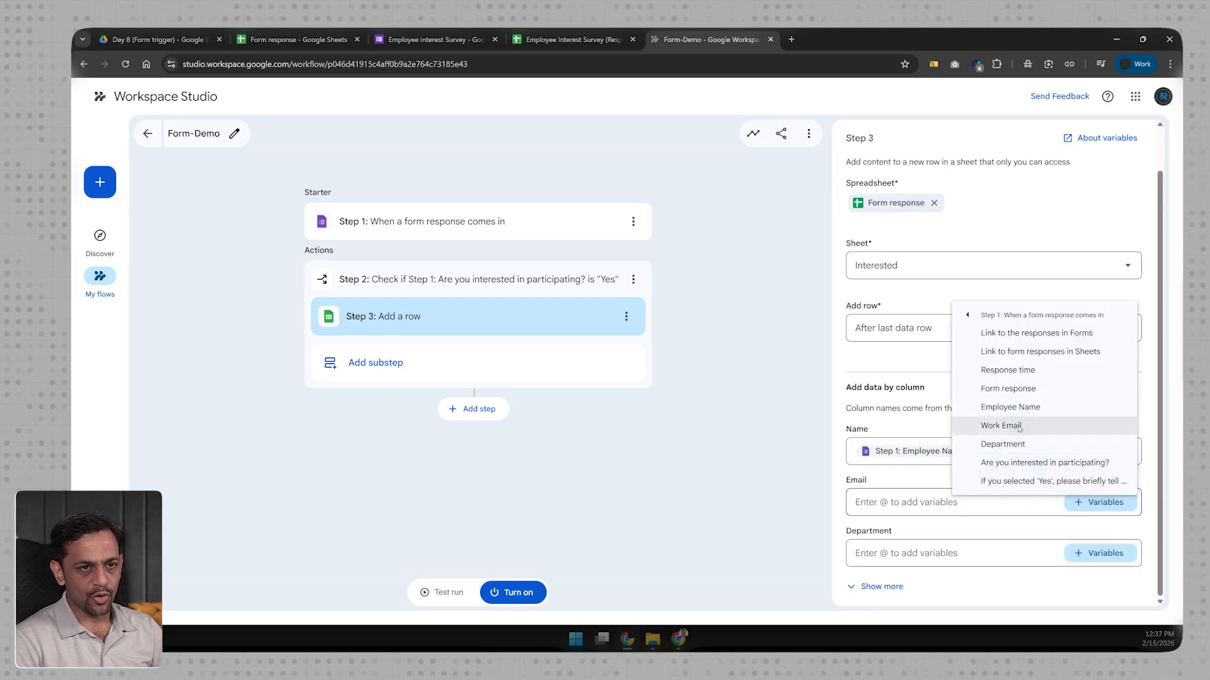
left_click(1018, 427)
left_click(1077, 562)
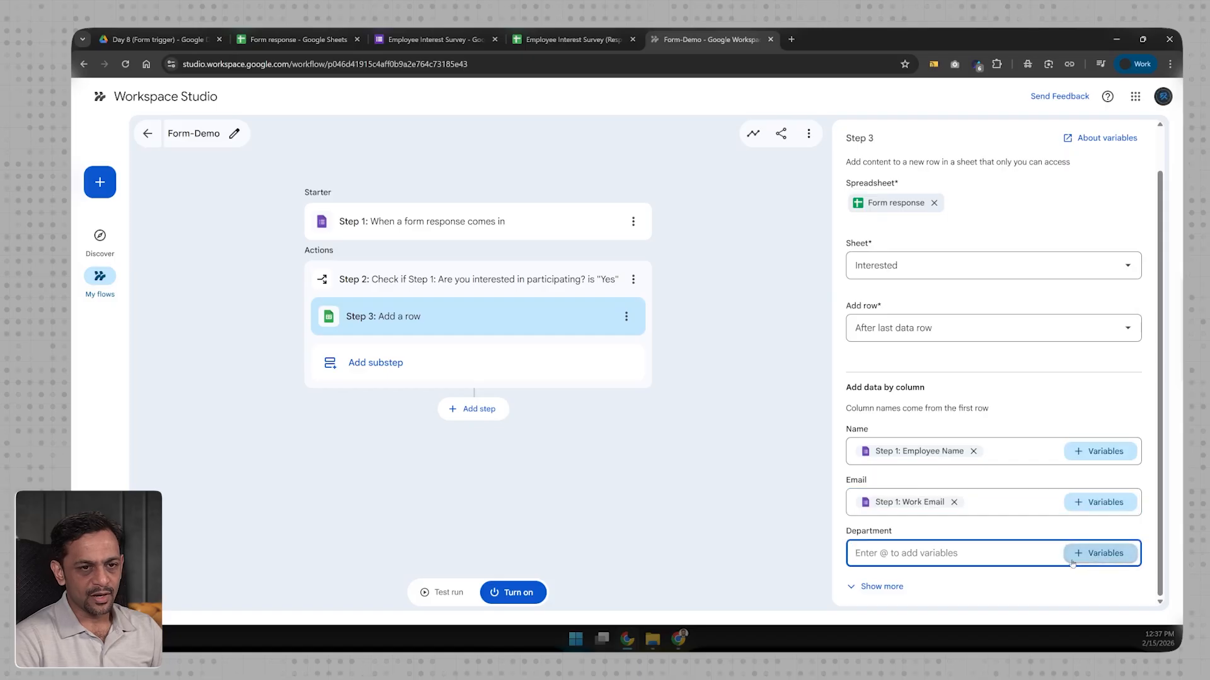
left_click(1066, 552)
left_click(1039, 532)
left_click(1012, 497)
Step: Map Interested to the participation answer and begin choosing a variable for More Info
left_click(882, 586)
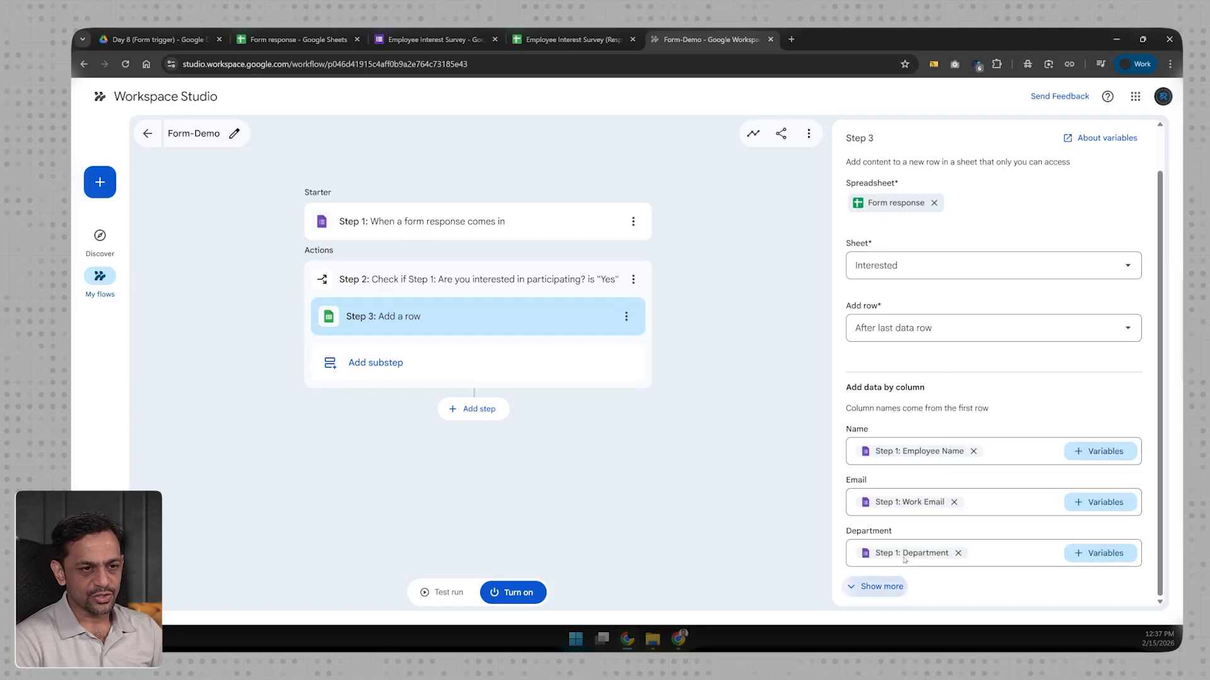
left_click(1084, 504)
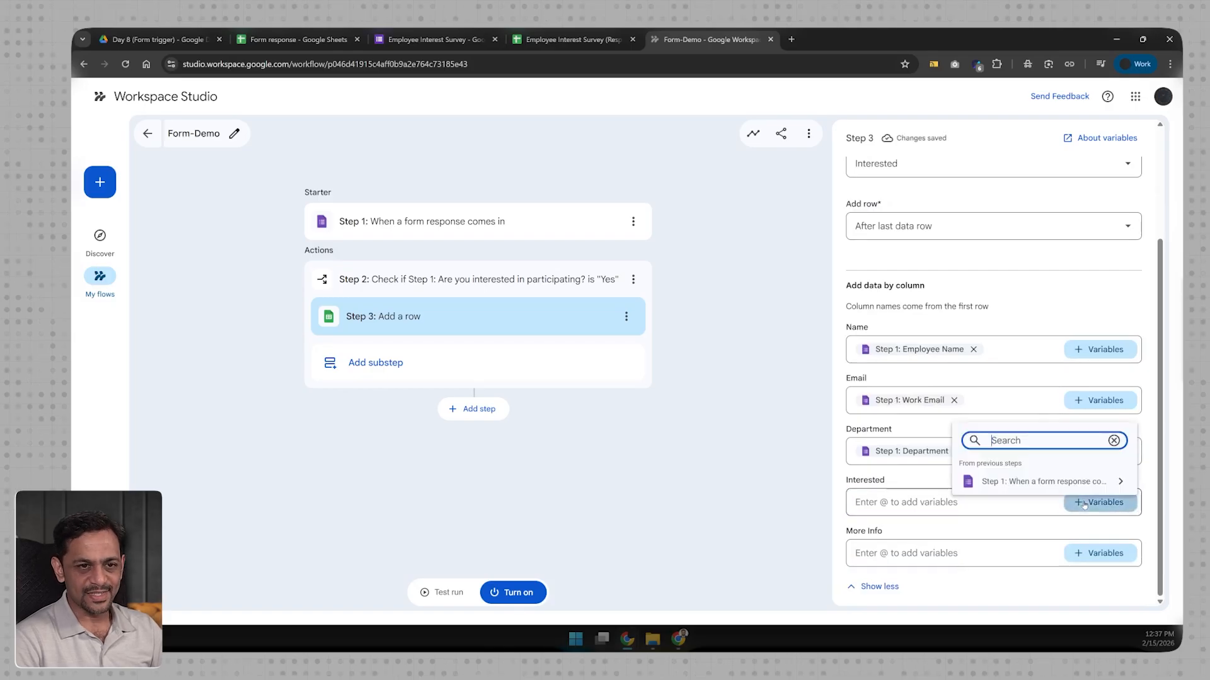
left_click(1014, 482)
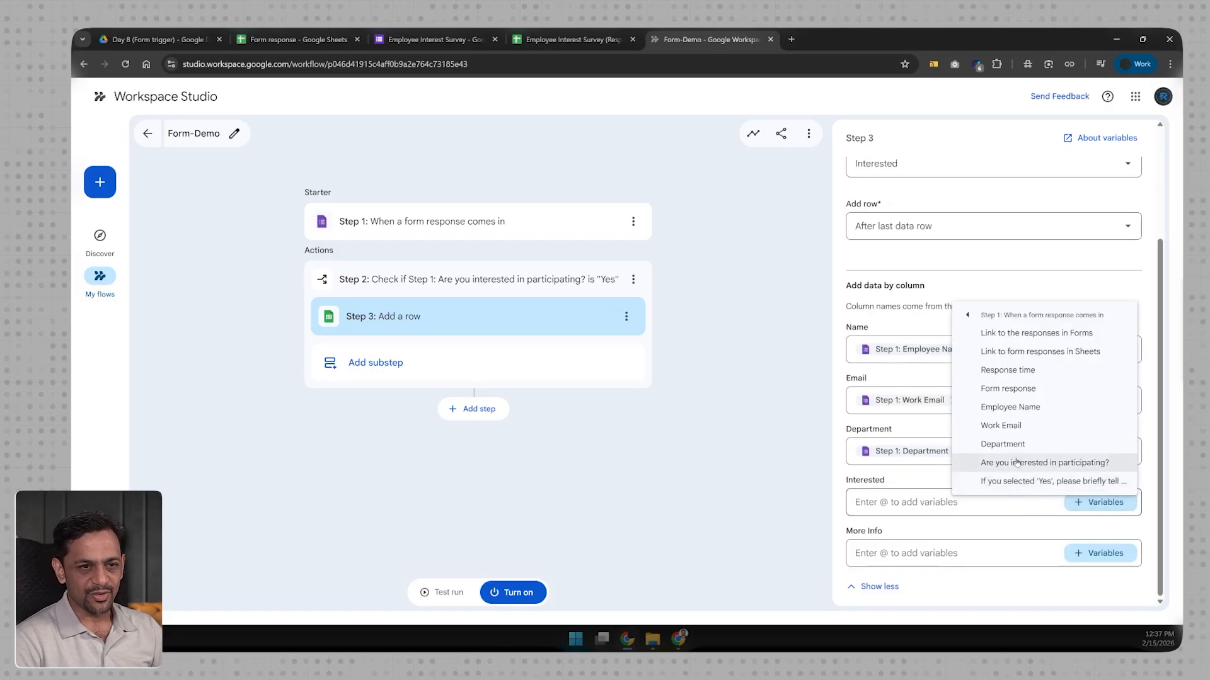
left_click(1017, 463)
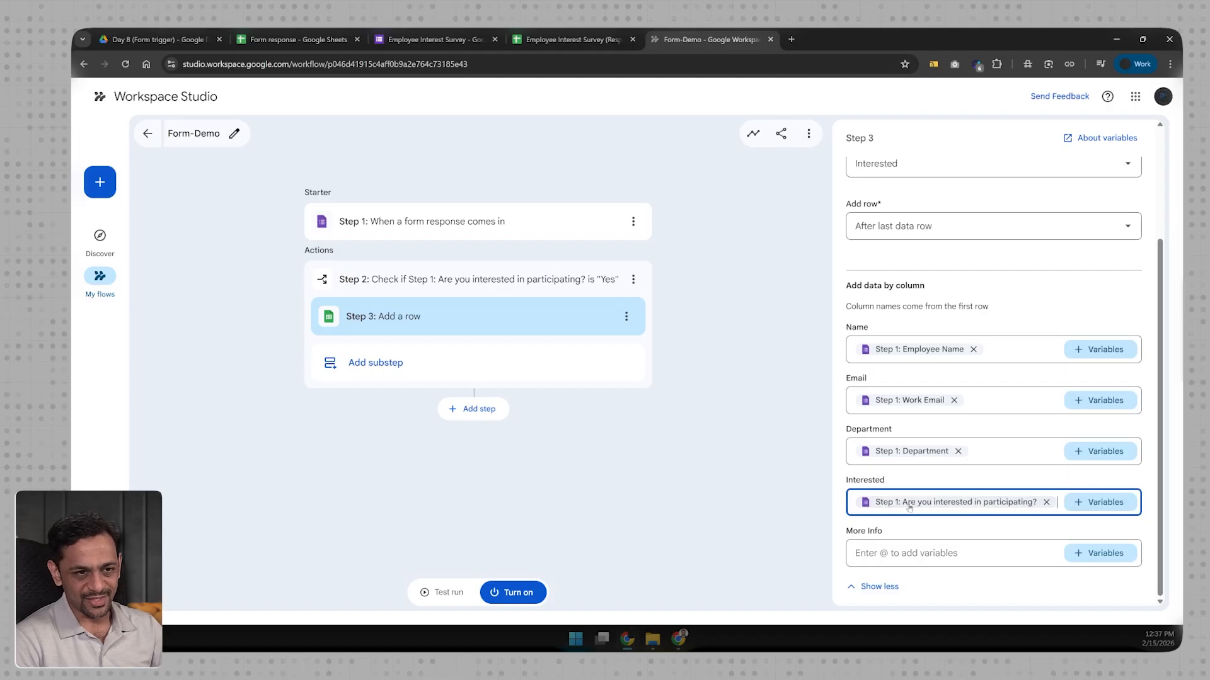
left_click(1095, 554)
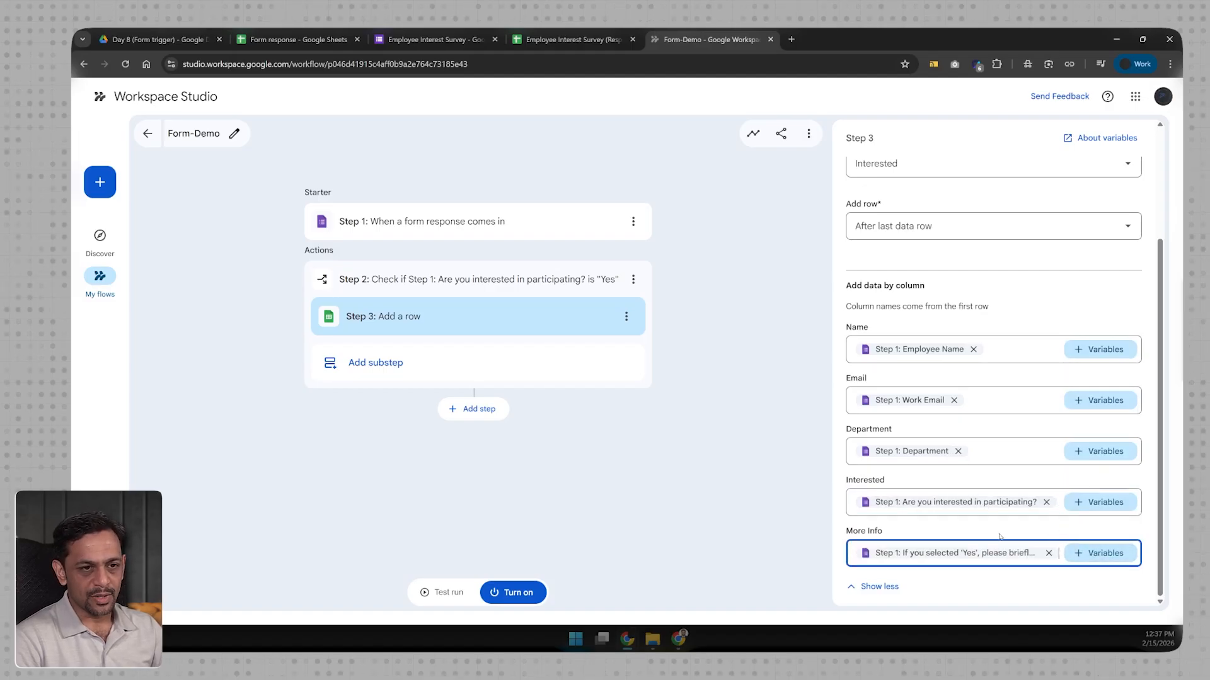
Step: Switch to the Form response spreadsheet to view its Not Interested sheet
left_click(334, 41)
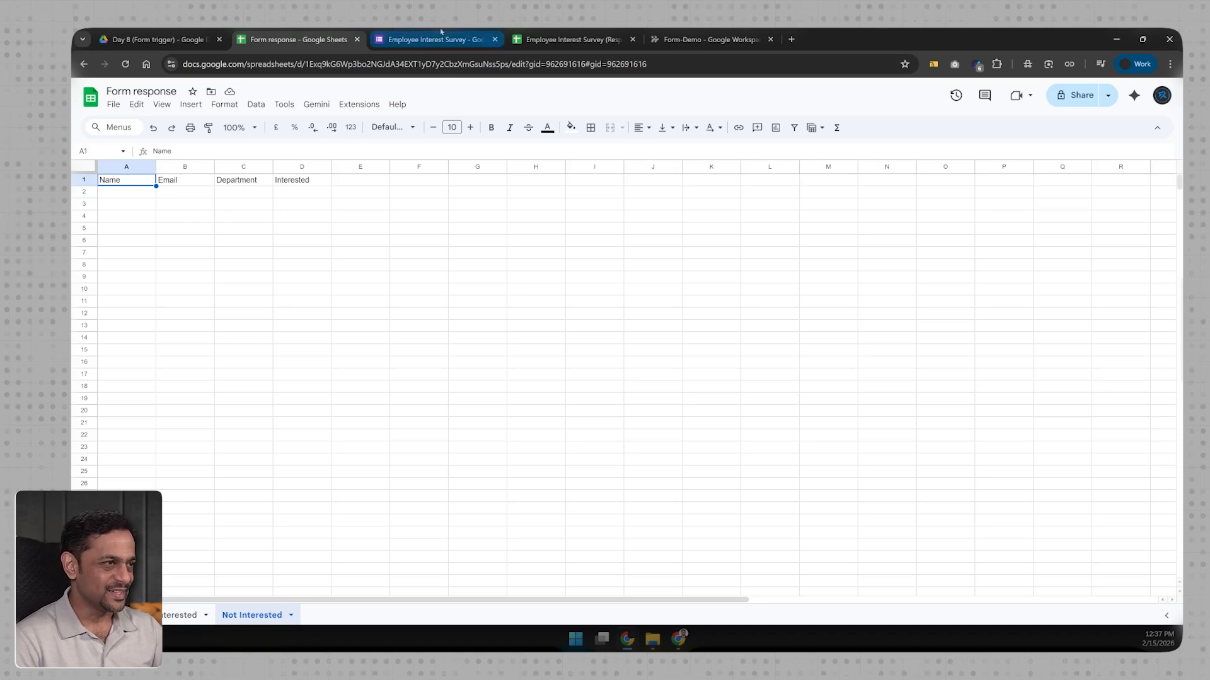
Step: Back in Form-Demo, add a Check if condition step after the Yes branch
left_click(674, 41)
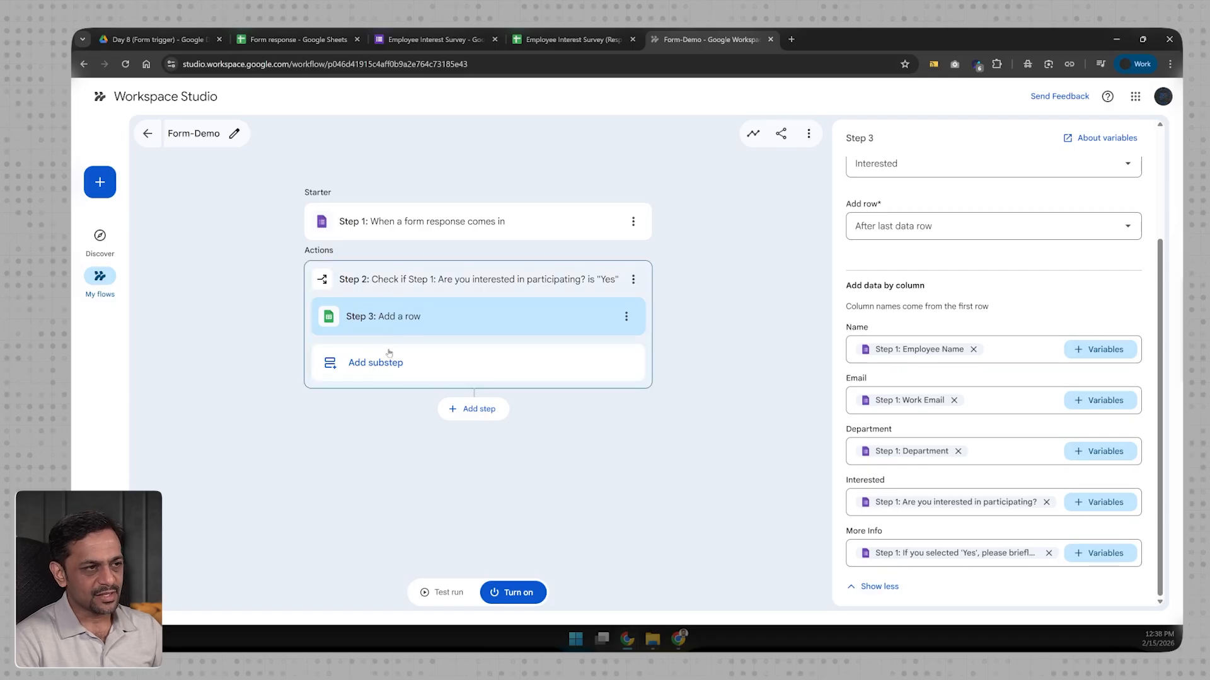
left_click(469, 410)
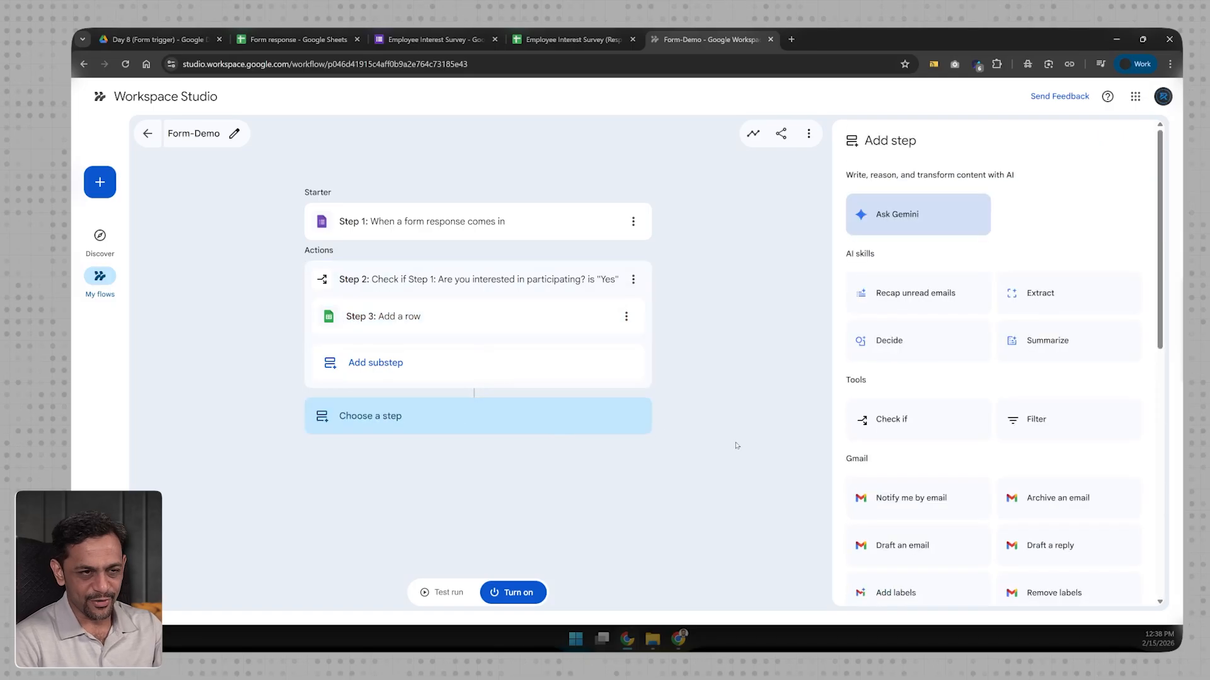
left_click(974, 429)
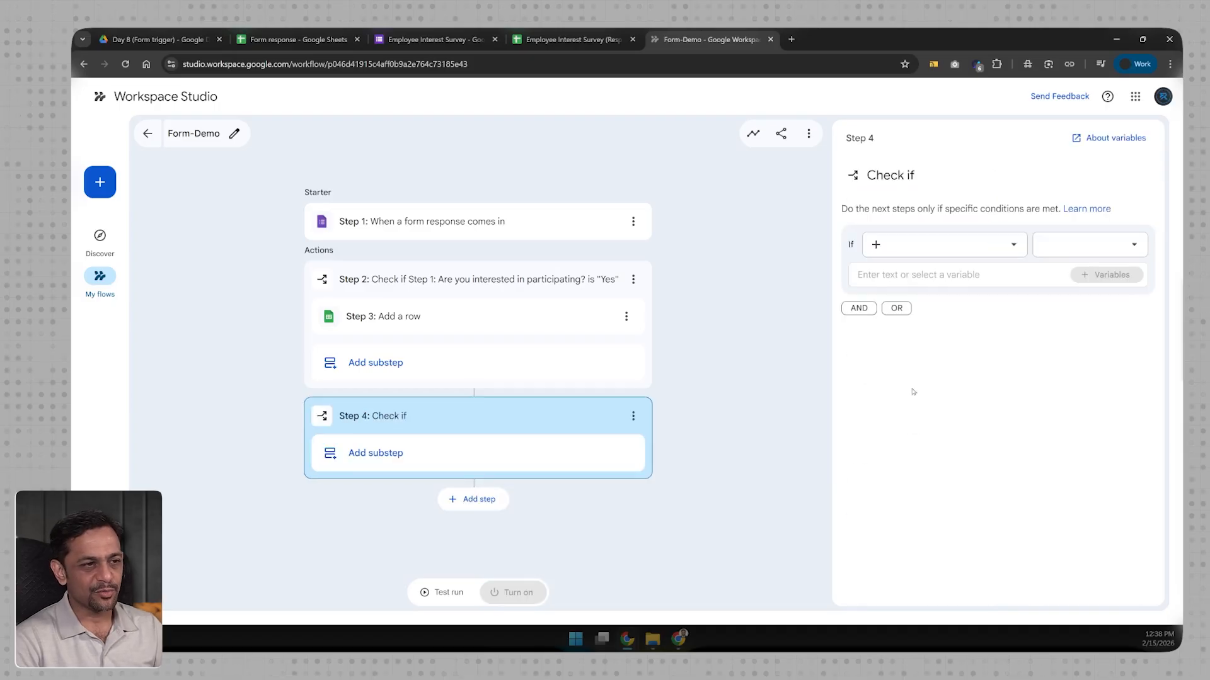
Step: Make Step 4 test whether the participation answer is No
left_click(880, 245)
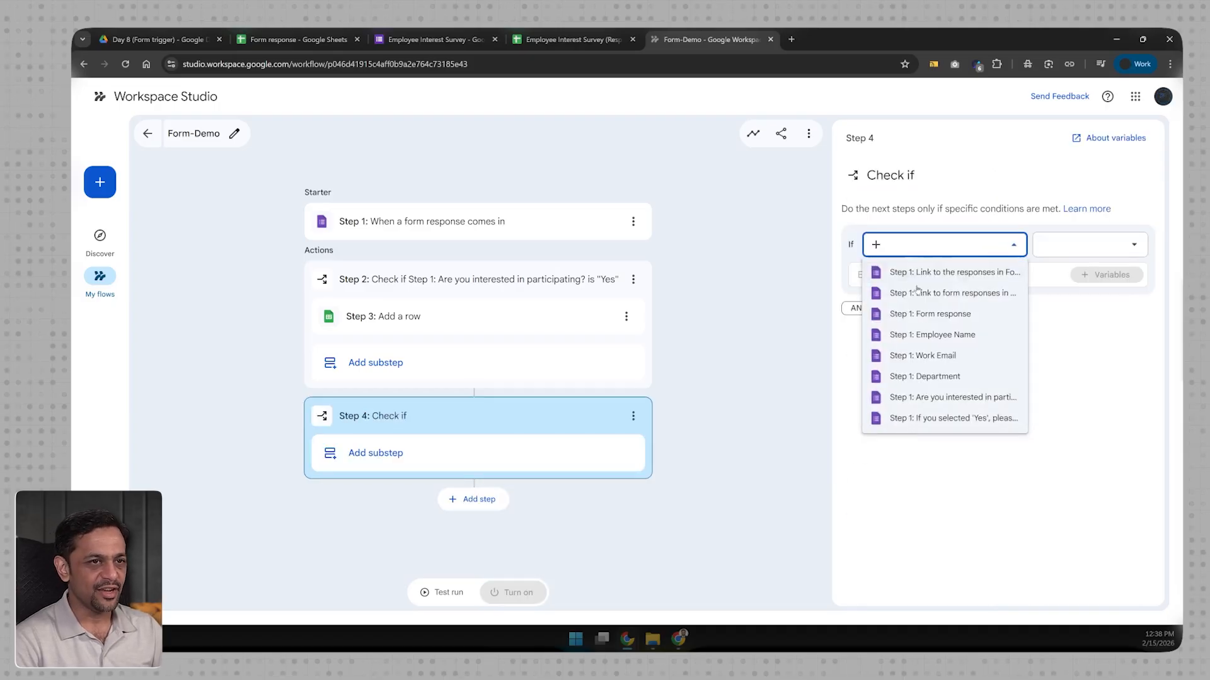
left_click(932, 397)
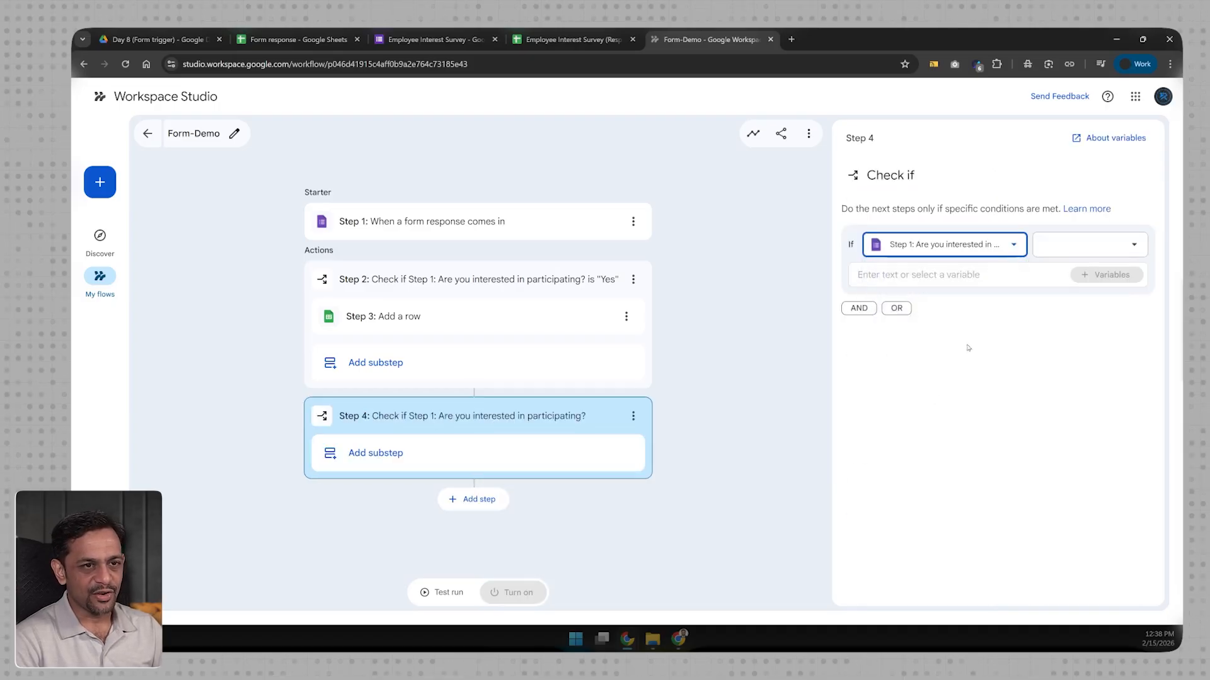
left_click(1058, 245)
left_click(1065, 278)
left_click(919, 278)
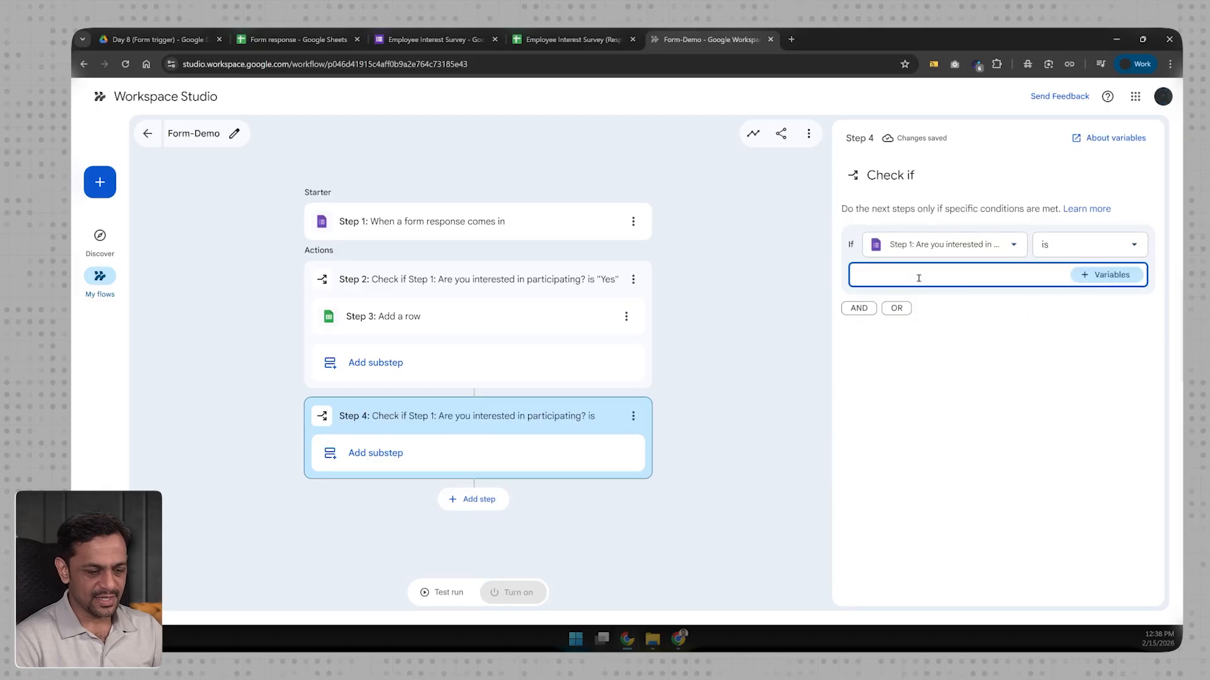
Step: Add a Sheets 'Add a row' substep inside Step 4
left_click(381, 455)
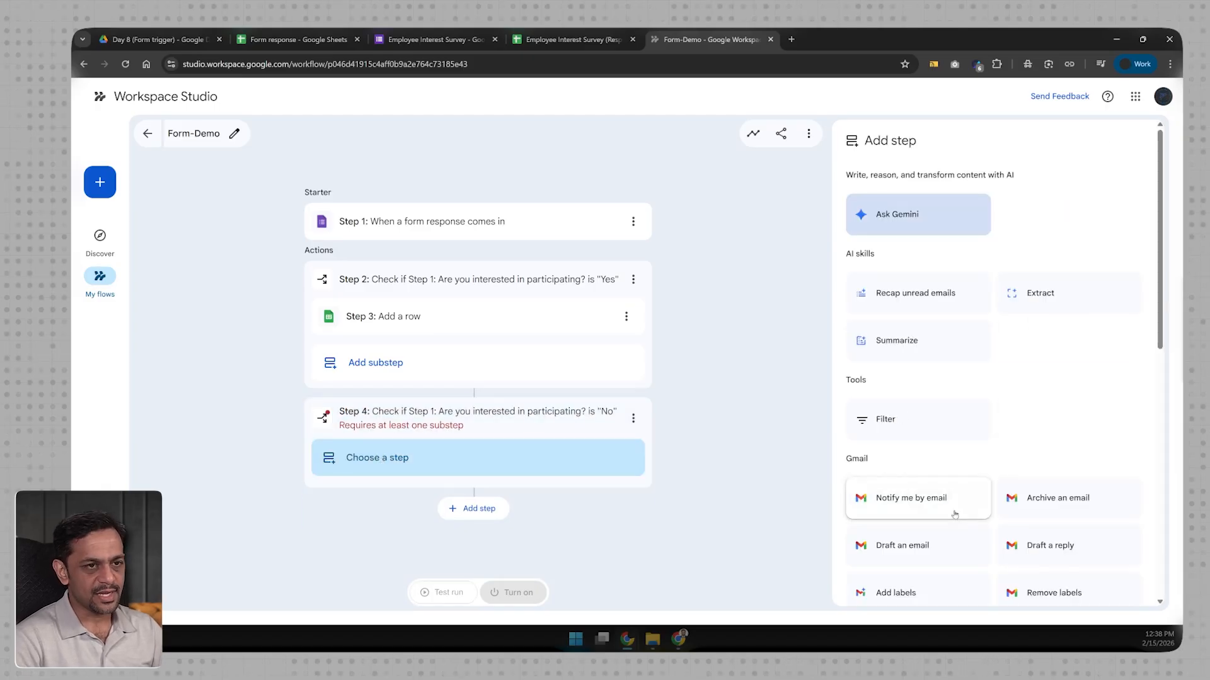
scroll(945, 504, "down", 5)
scroll(955, 515, "down", 2)
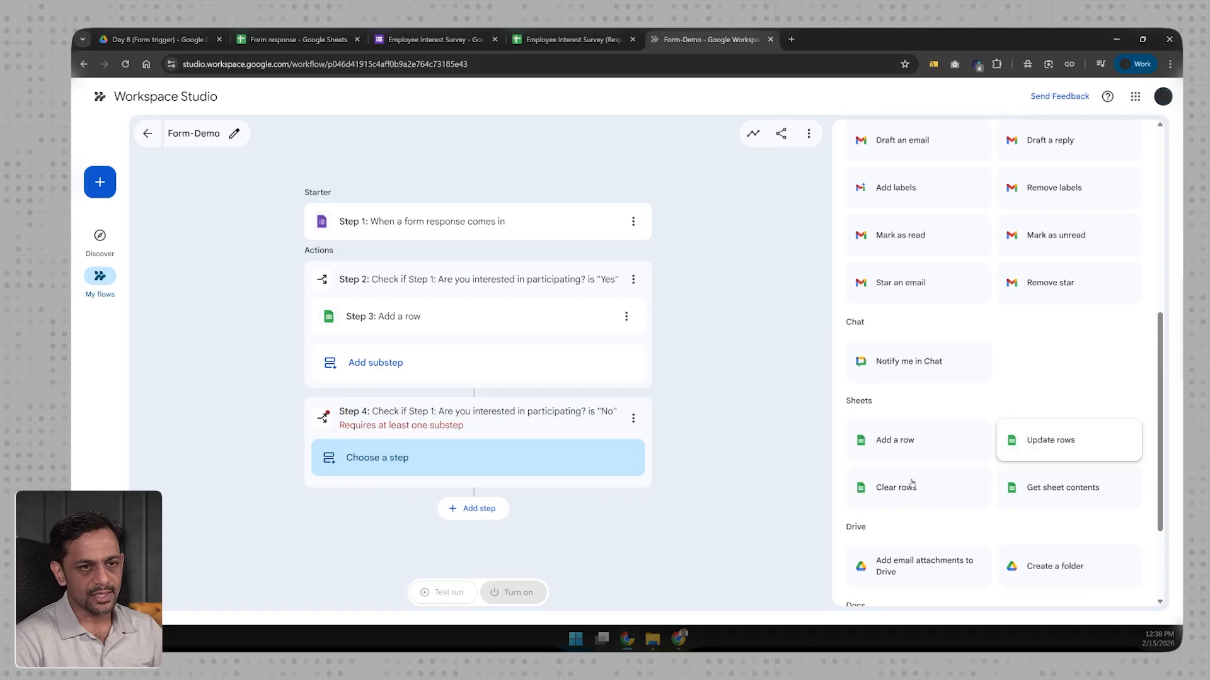
left_click(626, 316)
left_click(886, 440)
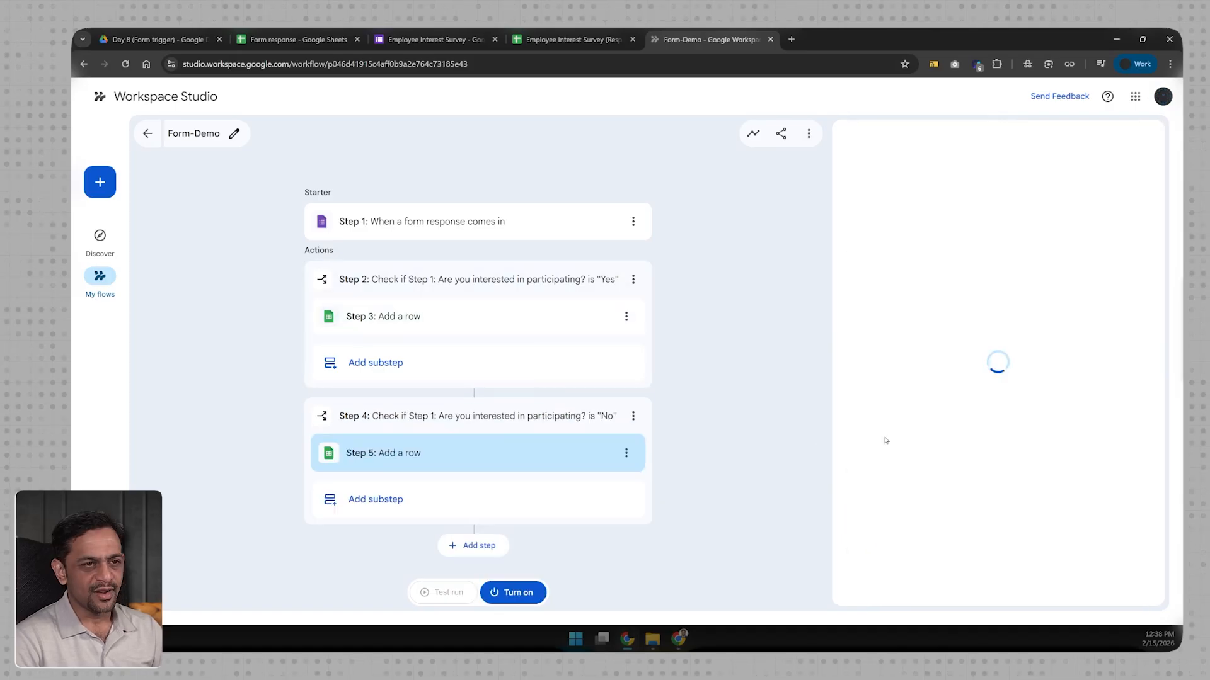
Step: Have Step 5 write to the Form response spreadsheet's Not Interested sheet, with Name from Employee Name
left_click(903, 253)
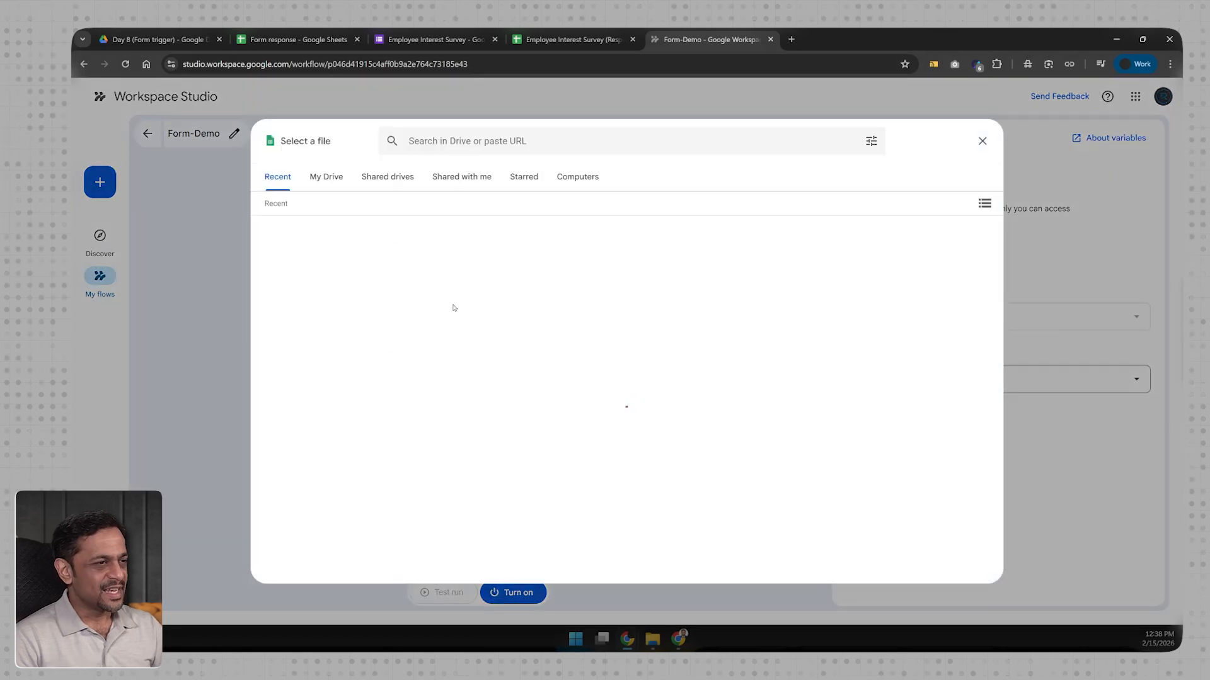
left_click(453, 308)
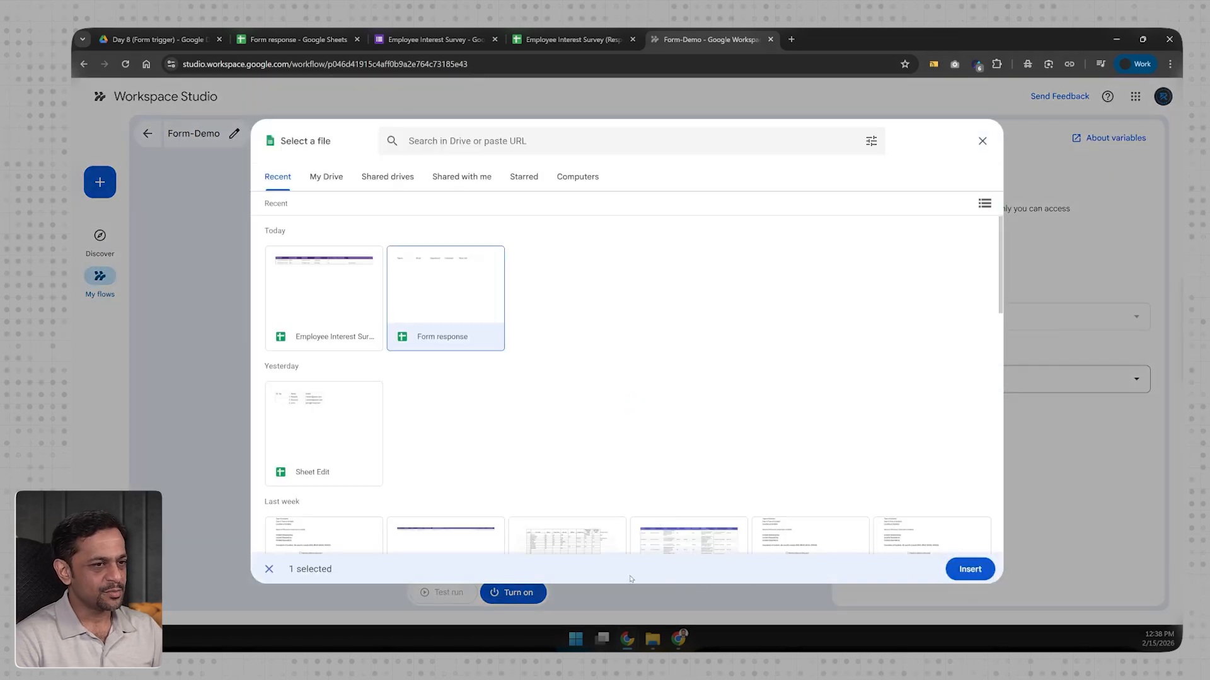
left_click(970, 568)
left_click(885, 357)
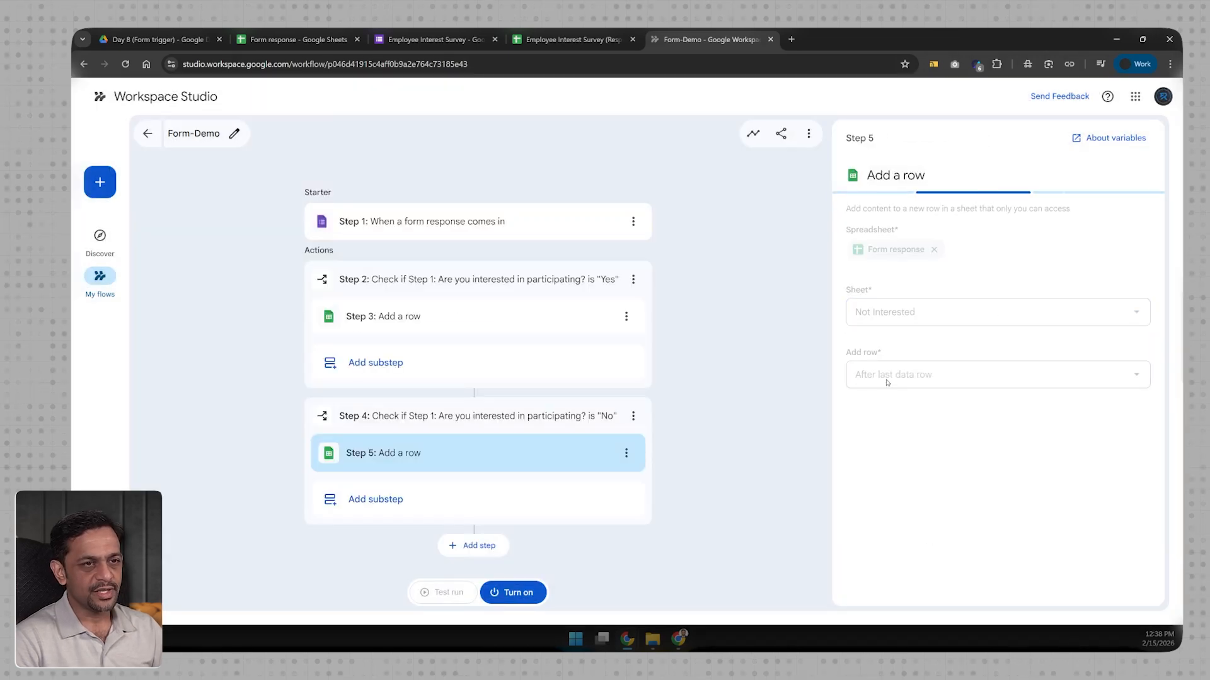
scroll(923, 414, "down", 1)
left_click(1076, 451)
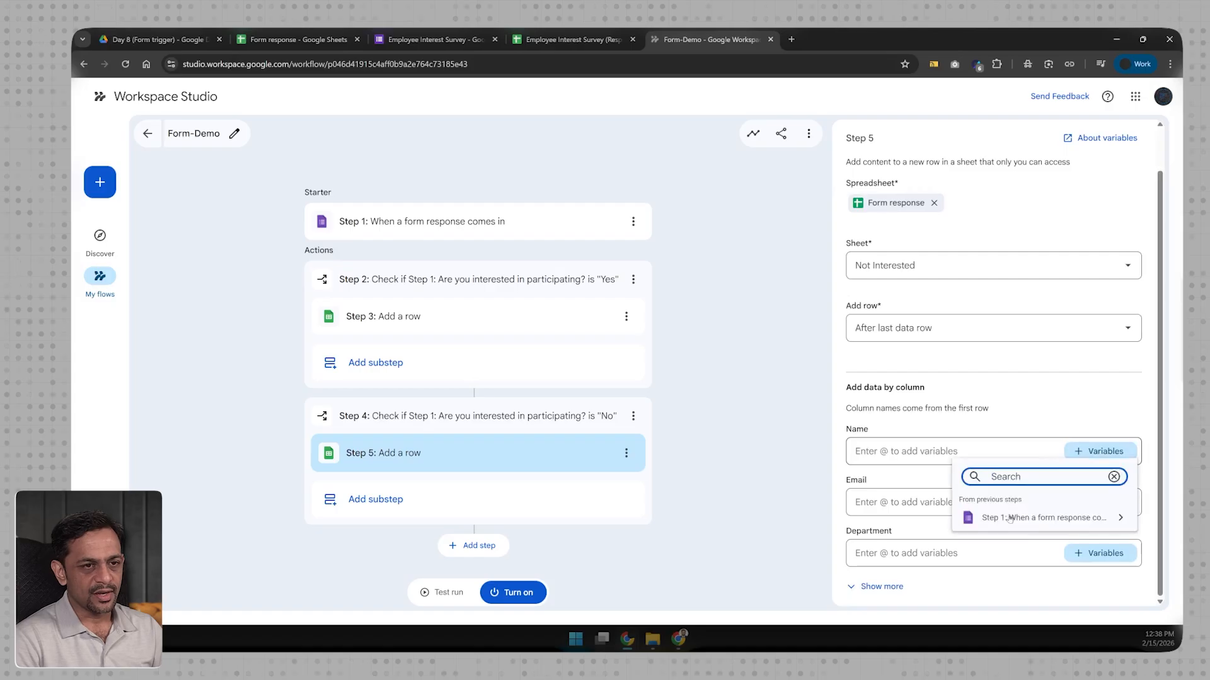
left_click(1009, 522)
left_click(1008, 547)
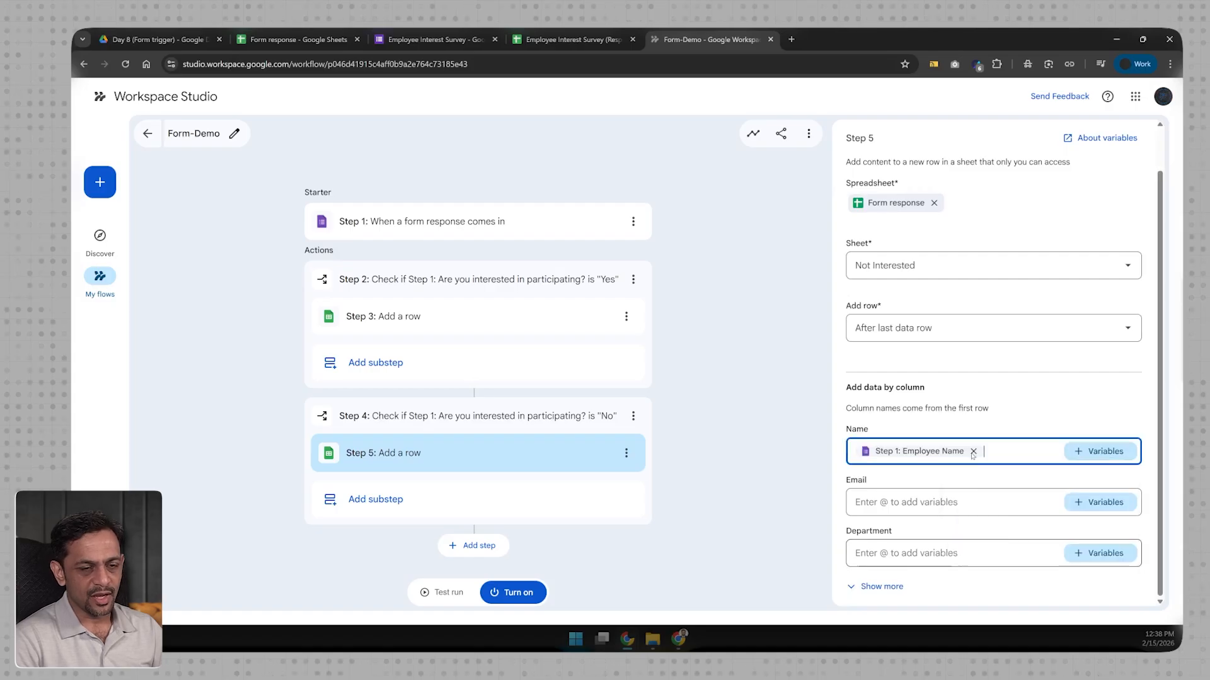
Step: Map Email, Department and Interested to the Work Email, Department and participation answers
left_click(1099, 502)
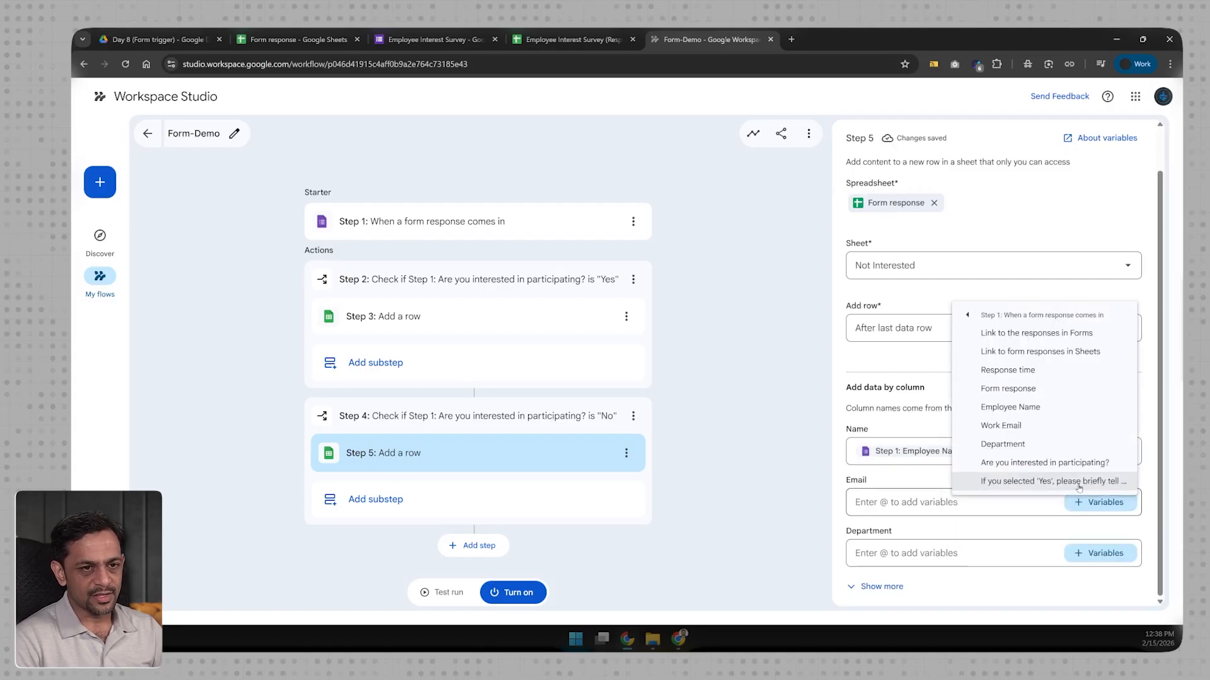
left_click(1014, 427)
left_click(1086, 552)
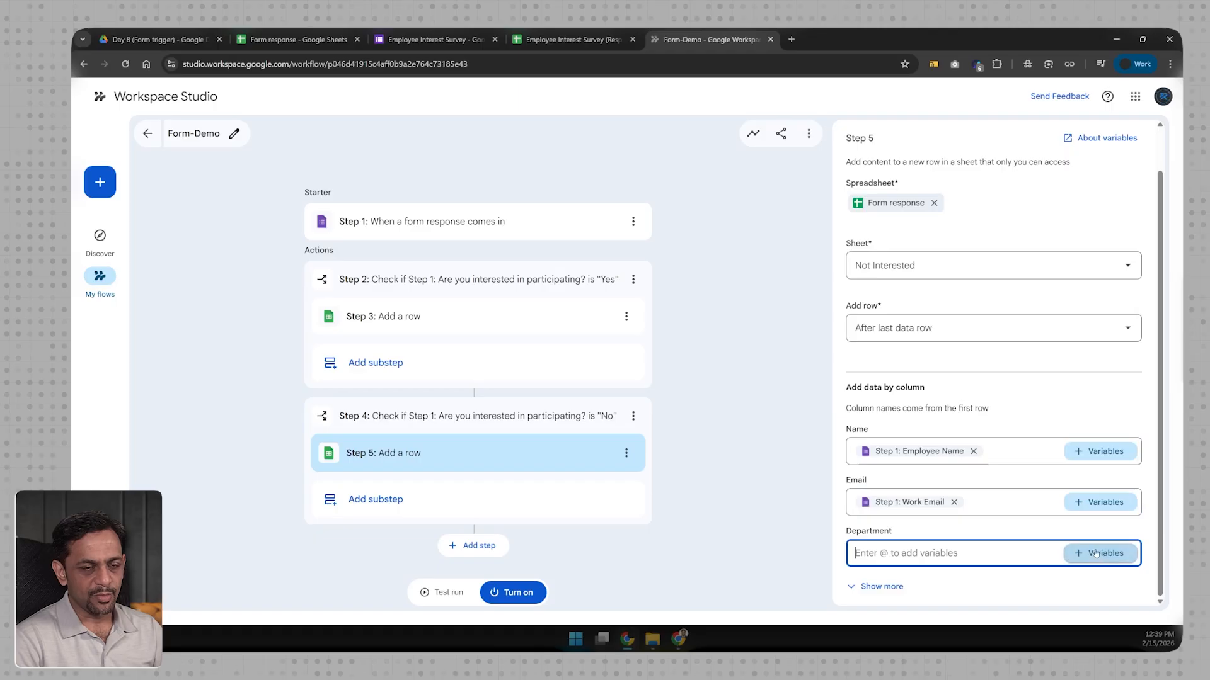
left_click(1014, 532)
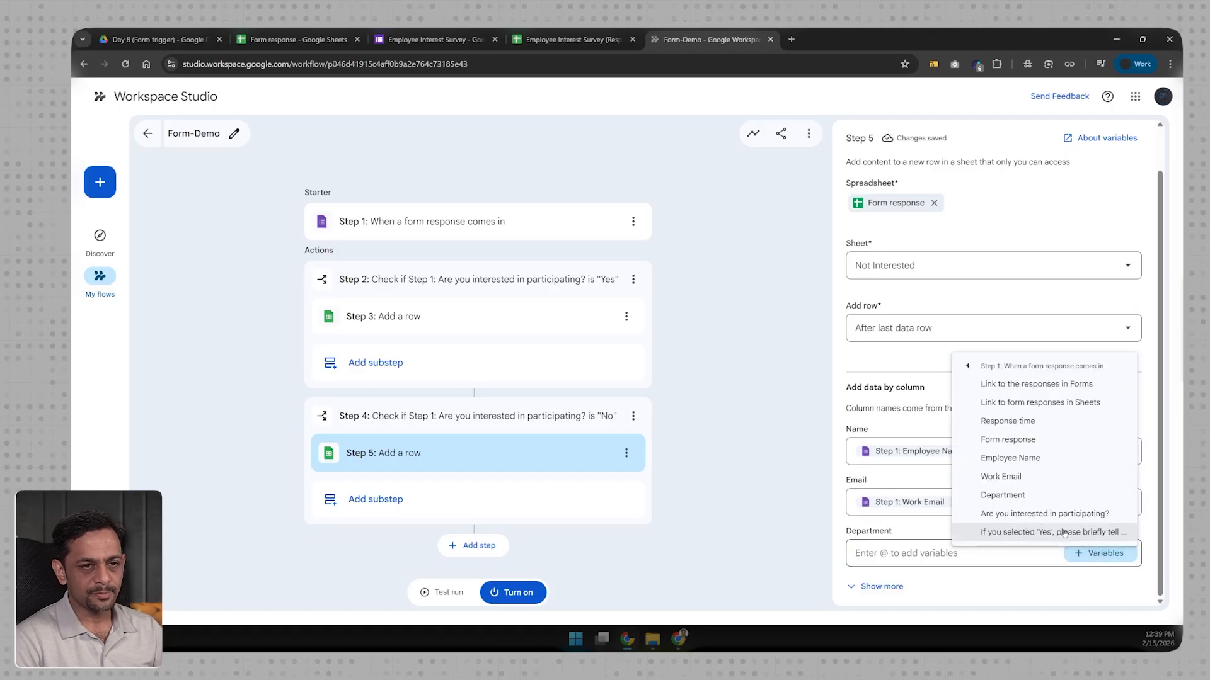
left_click(1002, 492)
left_click(1090, 555)
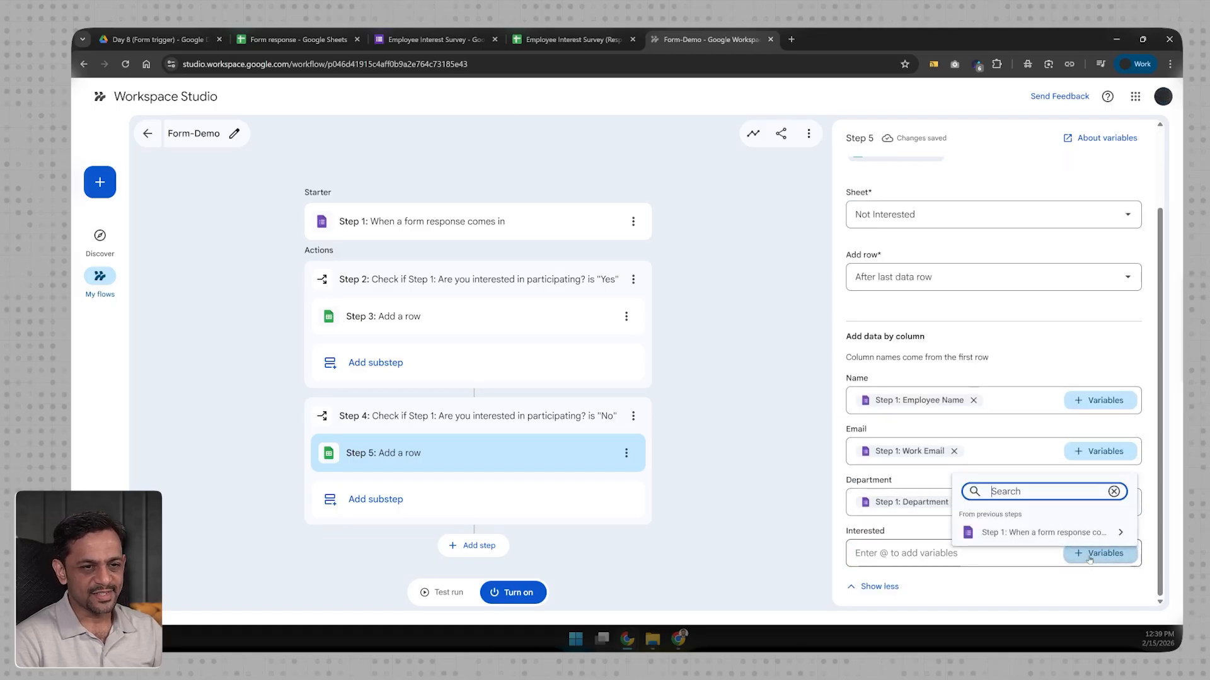
left_click(1049, 534)
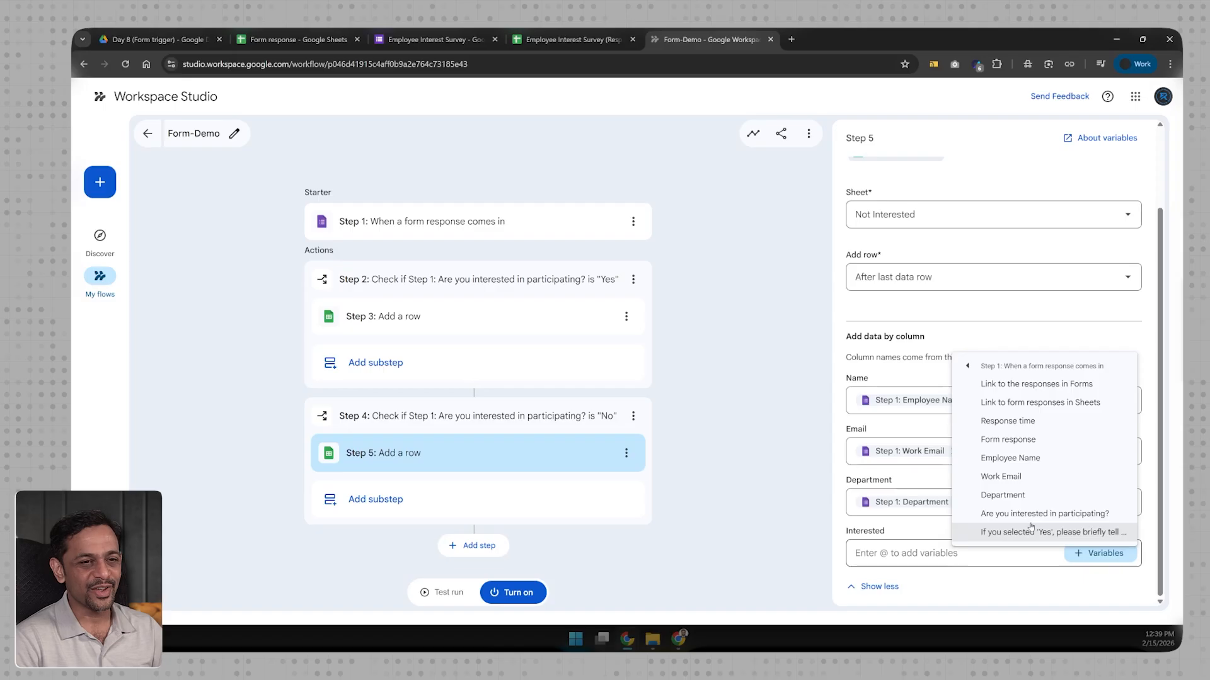
left_click(1027, 514)
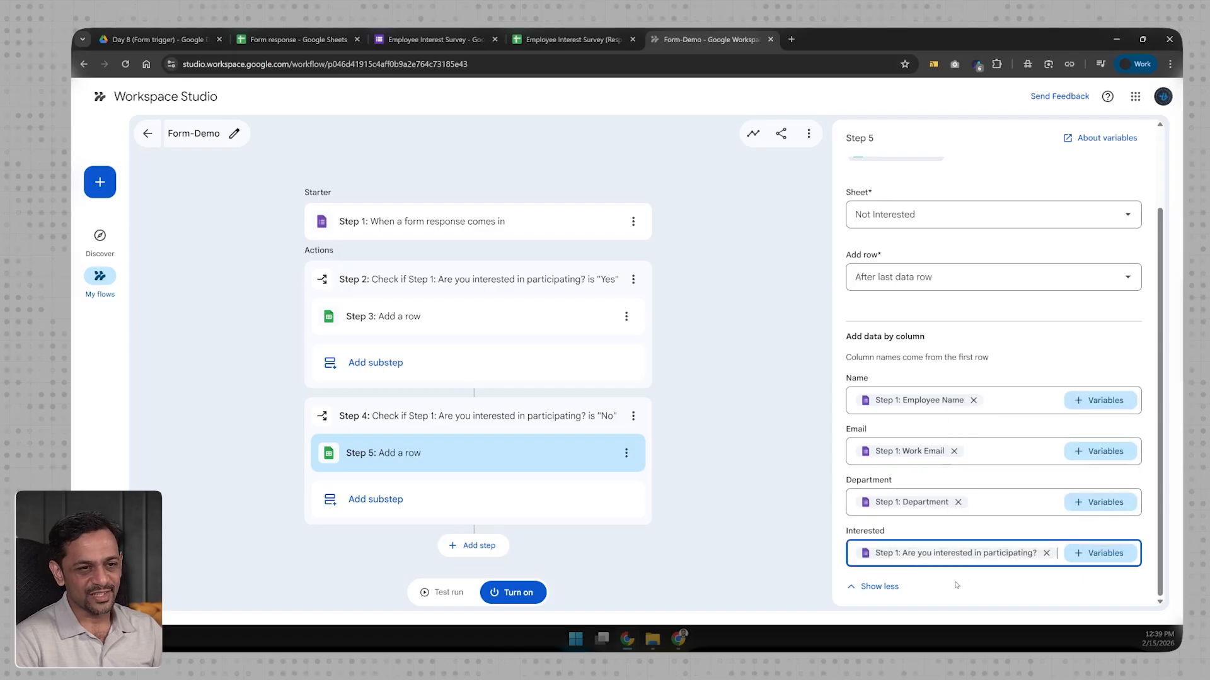
Step: Add a Notify me in Chat substep under the Yes branch
left_click(613, 377)
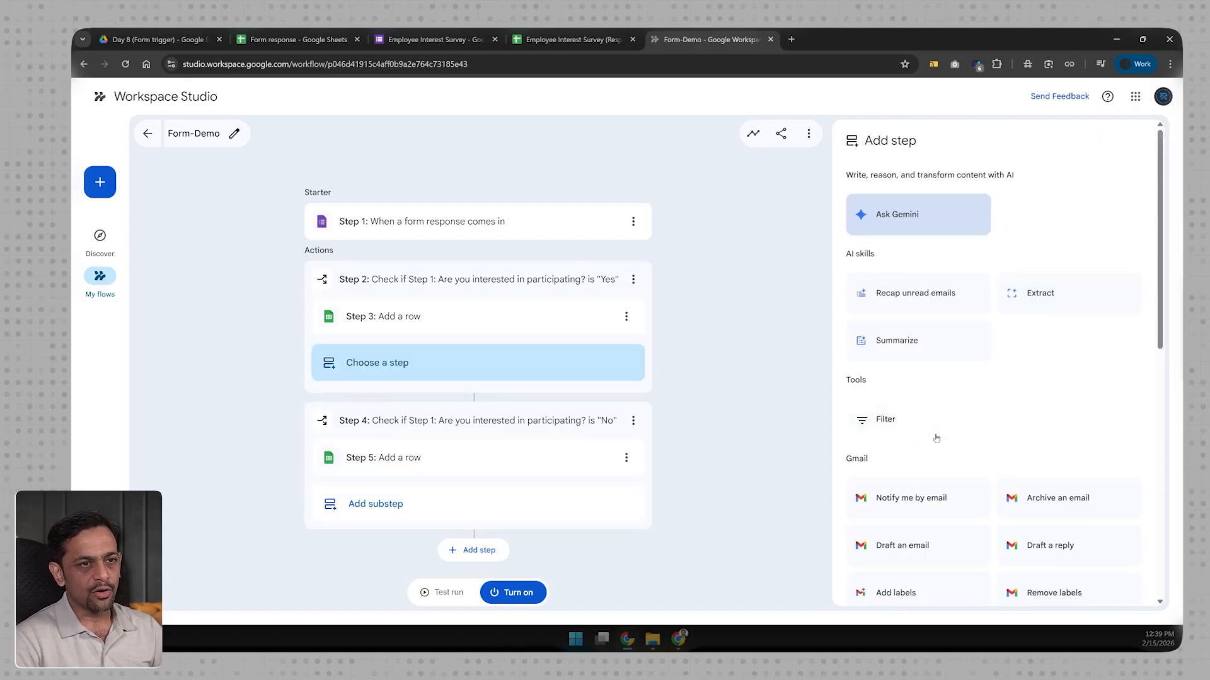
scroll(936, 432, "down", 7)
scroll(909, 515, "down", 2)
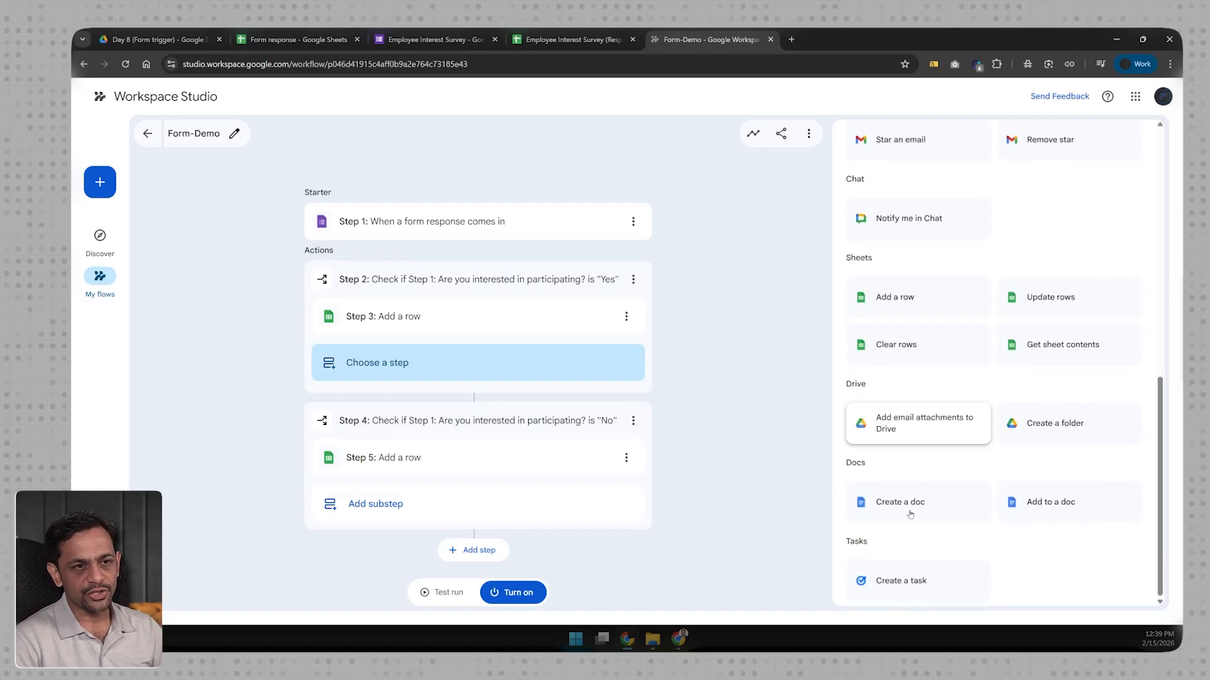
scroll(882, 403, "up", 1)
left_click(883, 279)
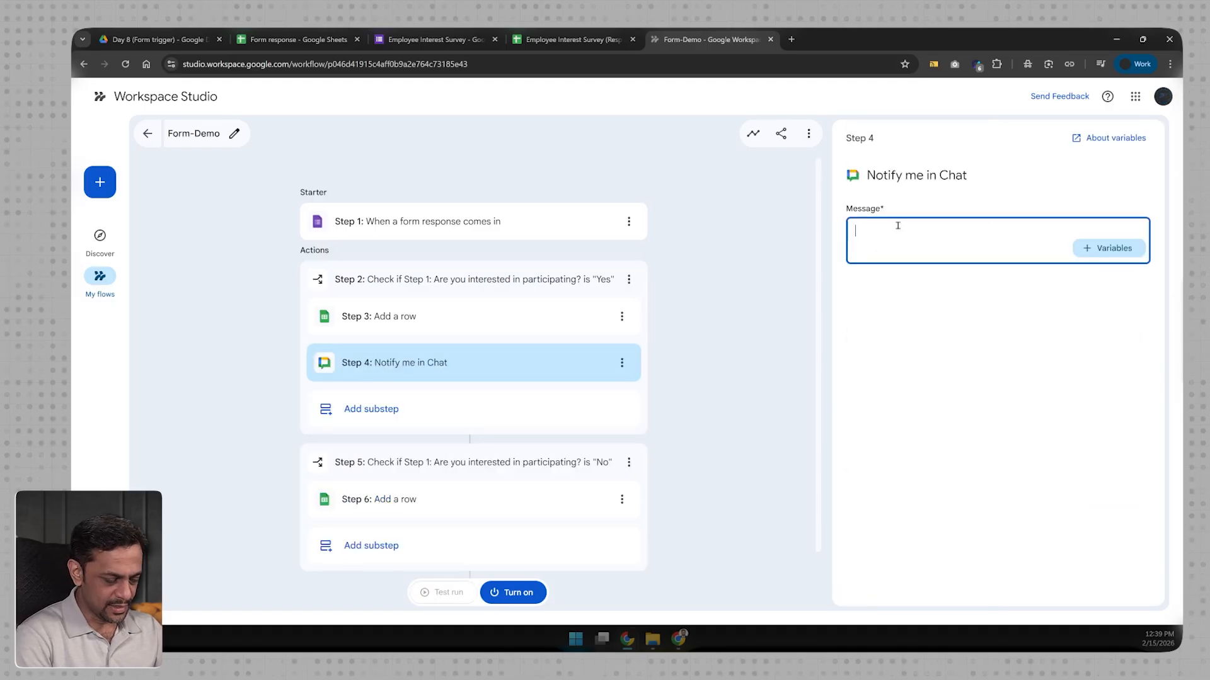
Step: Write the message 'This employee is interested in the initiative:' with Name:, Email:, Reason:, Department: lines
type("This employee is interested in the initiative:")
key("Return")
key("Return")
type("Name:")
key("Return")
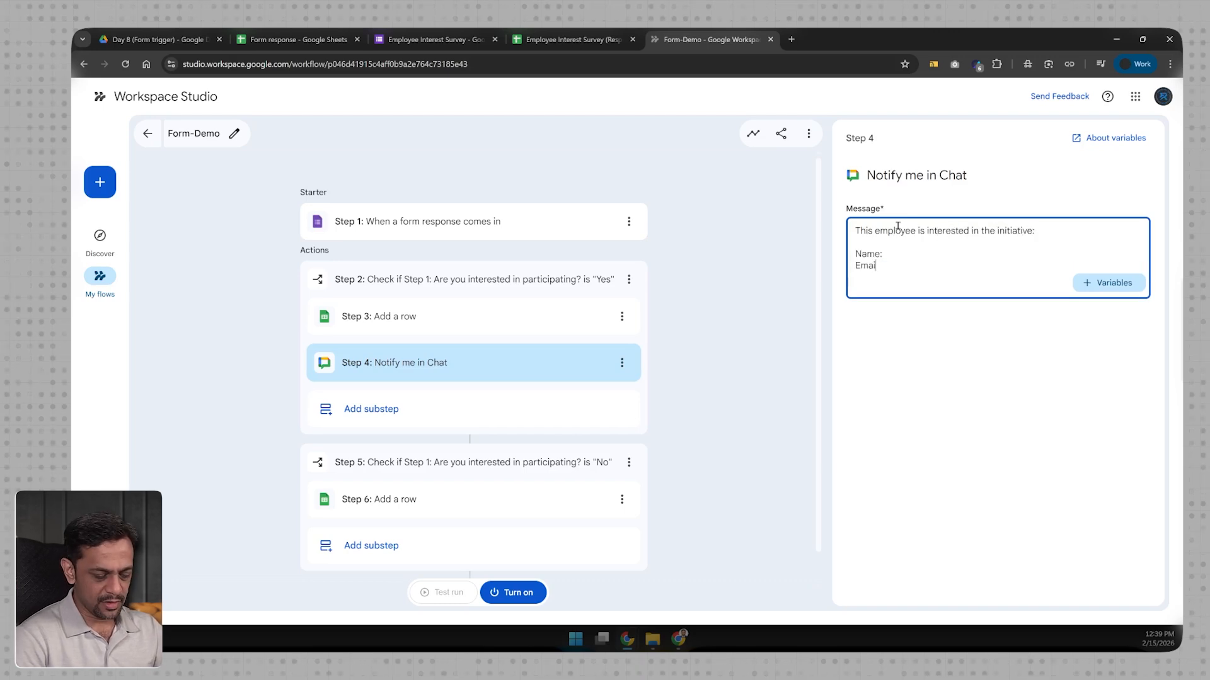
type("Email:")
key("Return")
type("Reason:")
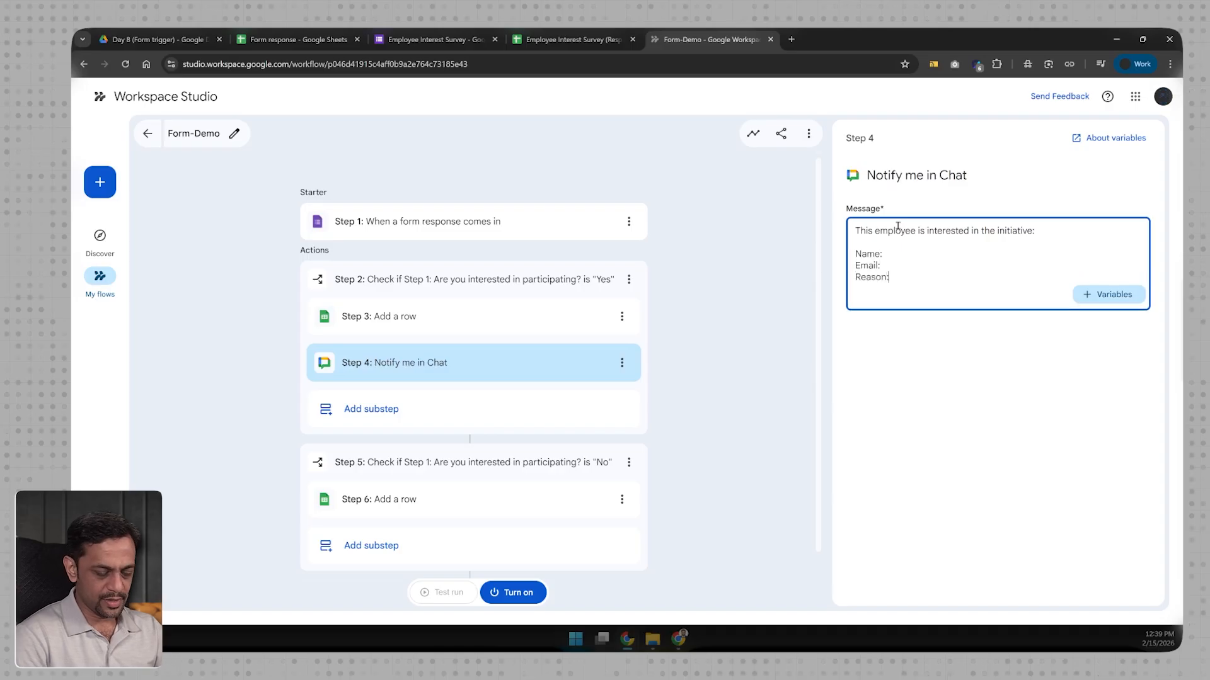
key("Return")
type("Department:")
Step: Insert the Employee Name, Work Email, reason and Department answers after their labels
left_click(1109, 306)
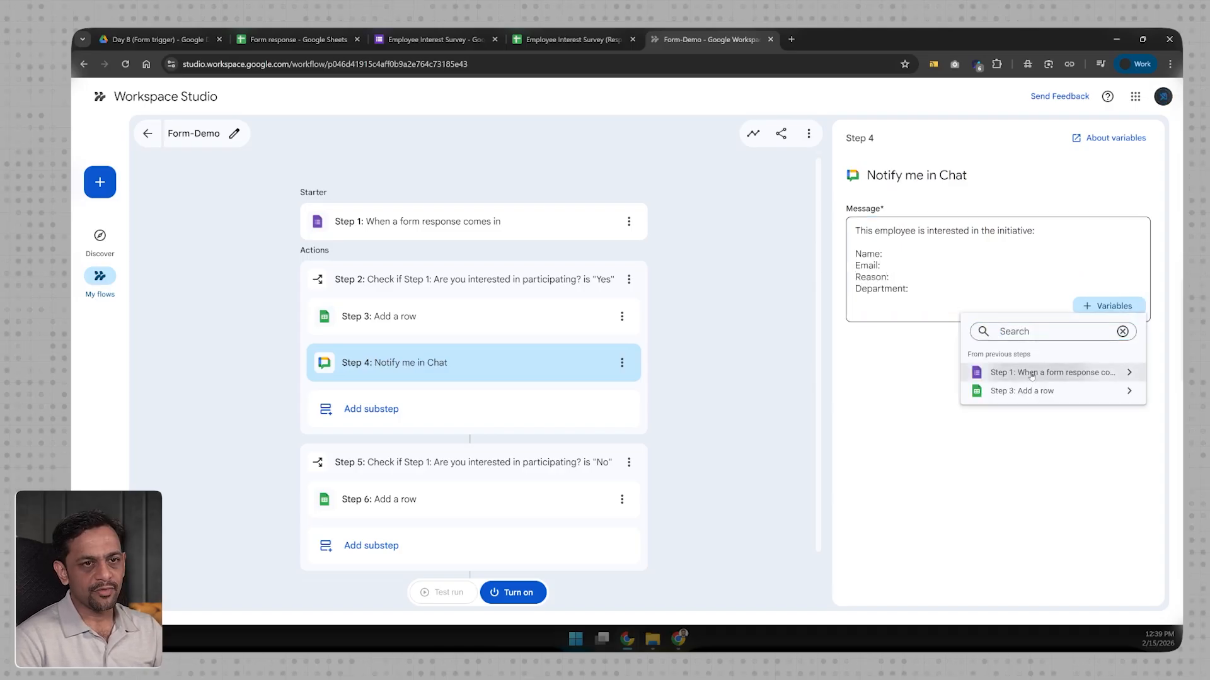
left_click(1039, 370)
left_click(1019, 418)
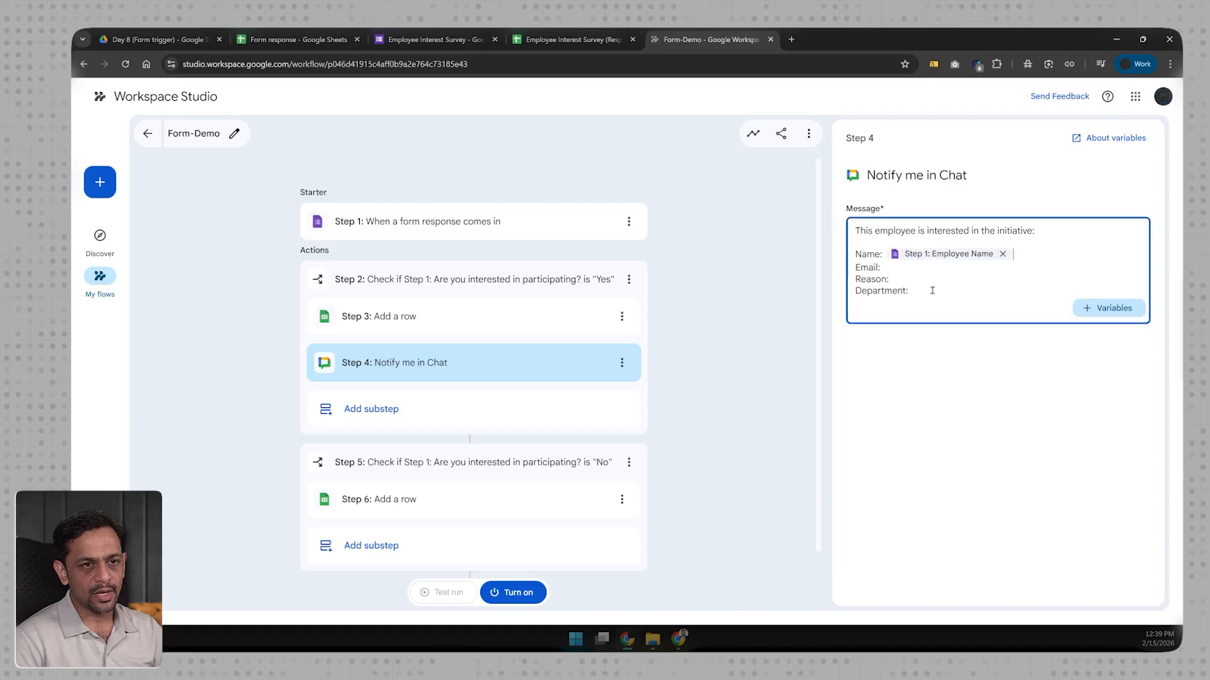
left_click(1108, 307)
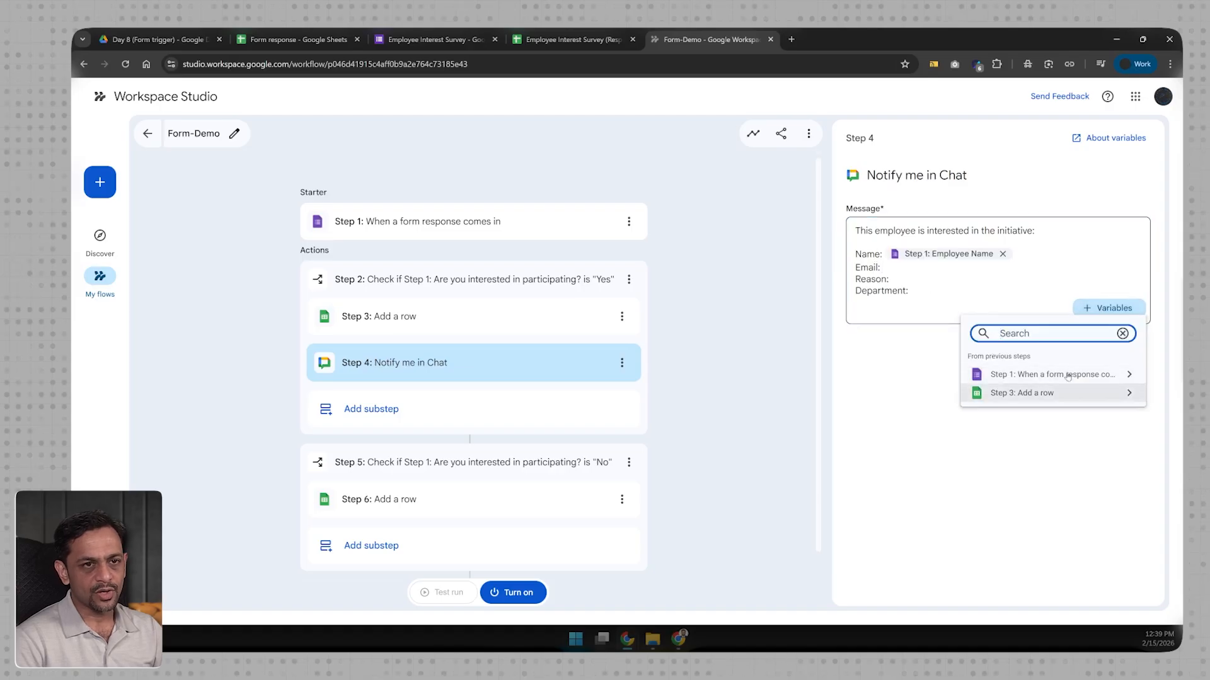
left_click(1067, 376)
left_click(1029, 439)
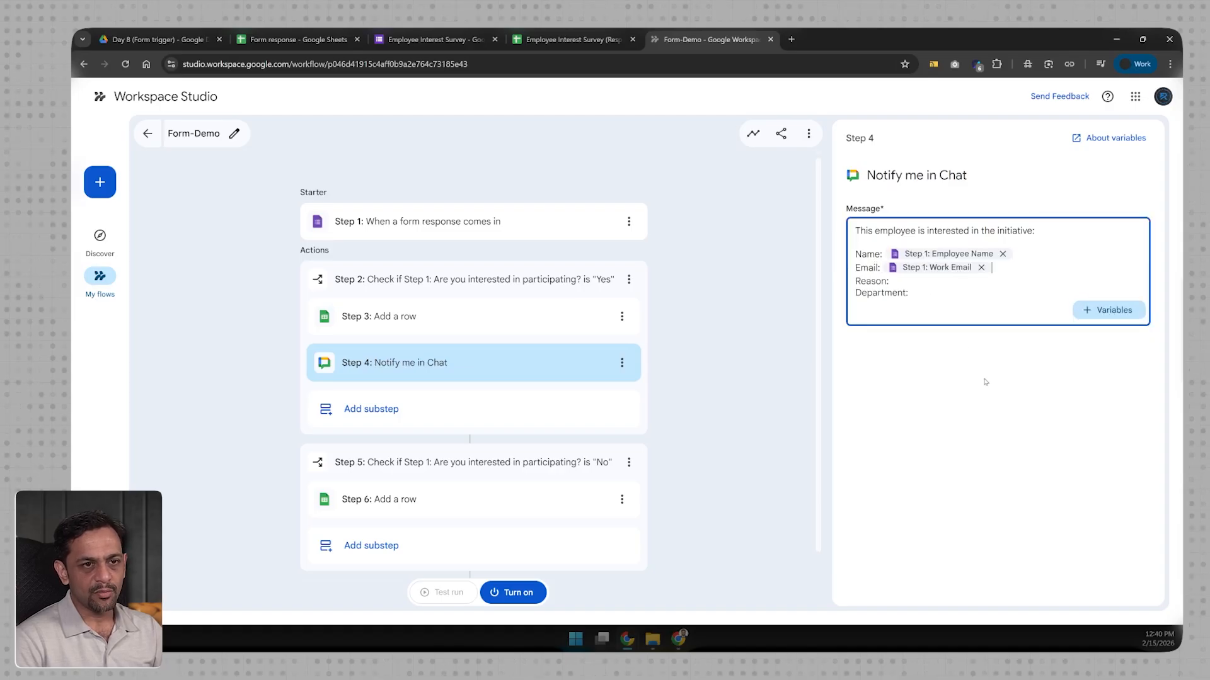
left_click(1089, 310)
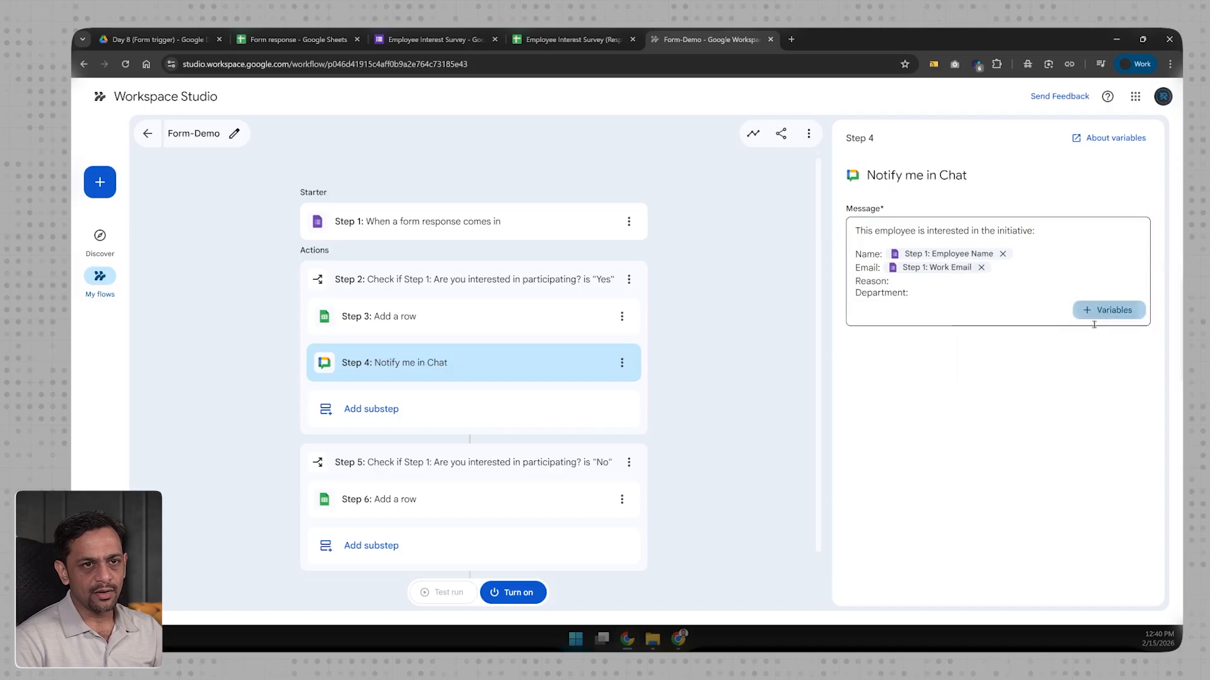
left_click(1030, 378)
left_click(1045, 495)
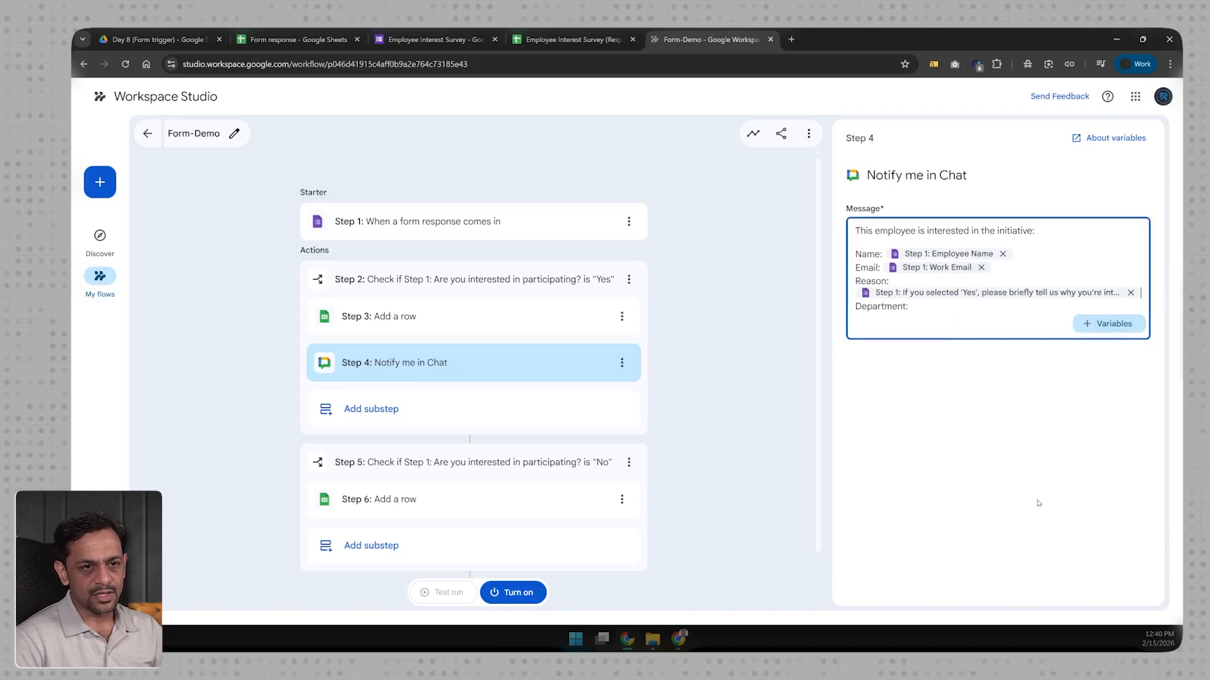
left_click(1090, 323)
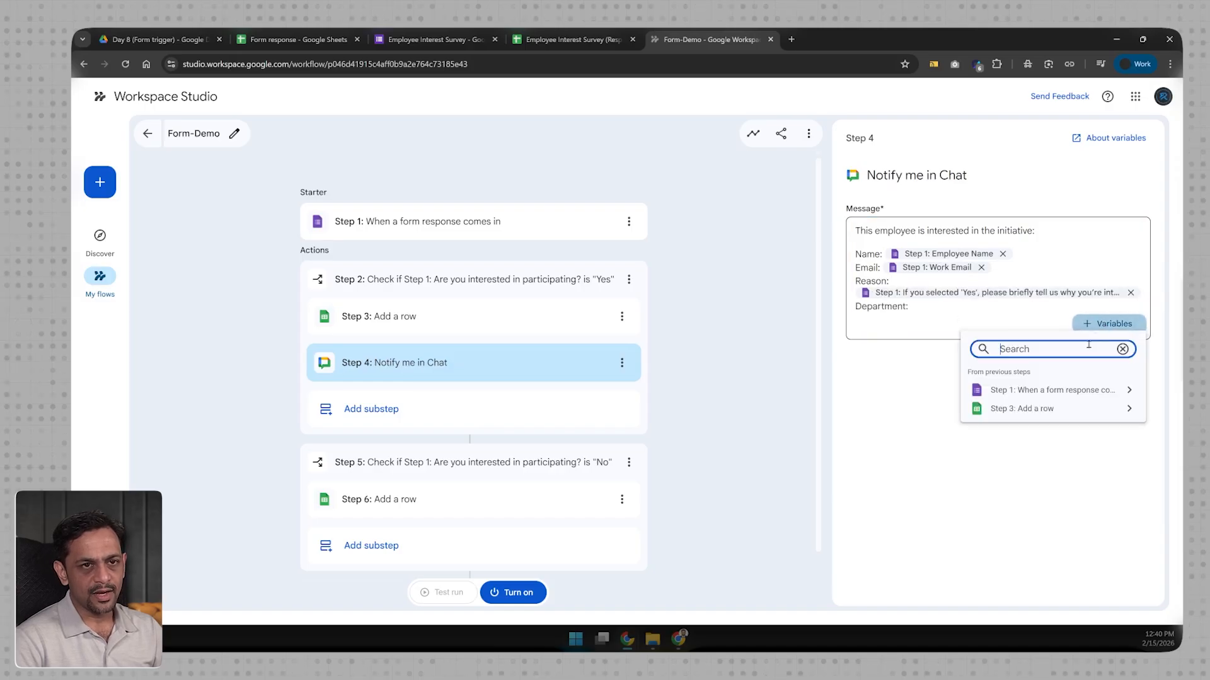
left_click(1053, 391)
left_click(1033, 473)
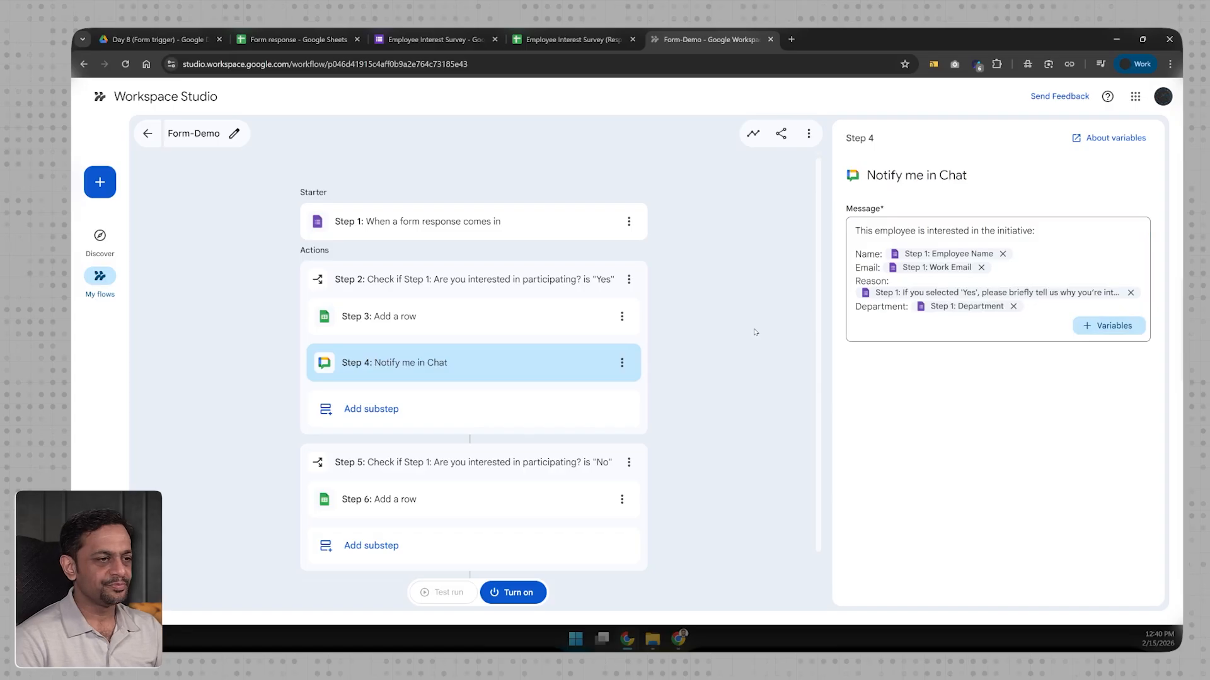
Step: Add an empty substep below the No branch's Add a row step and browse the actions
scroll(480, 380, "down", 1)
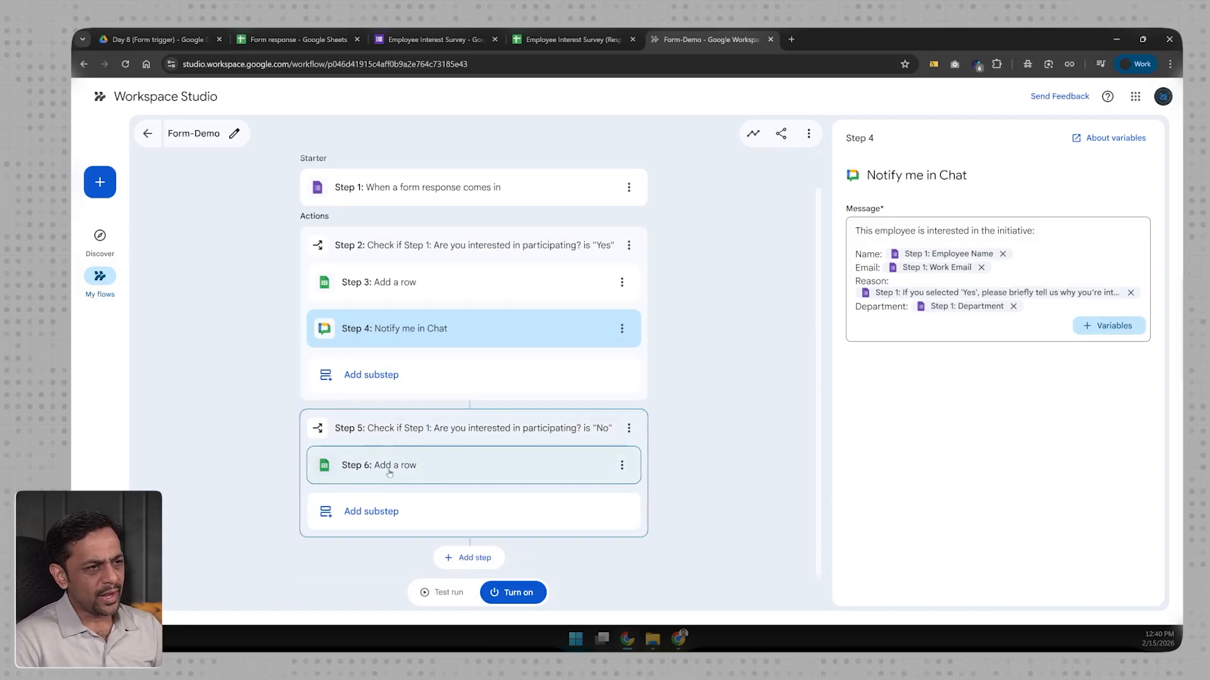
left_click(375, 509)
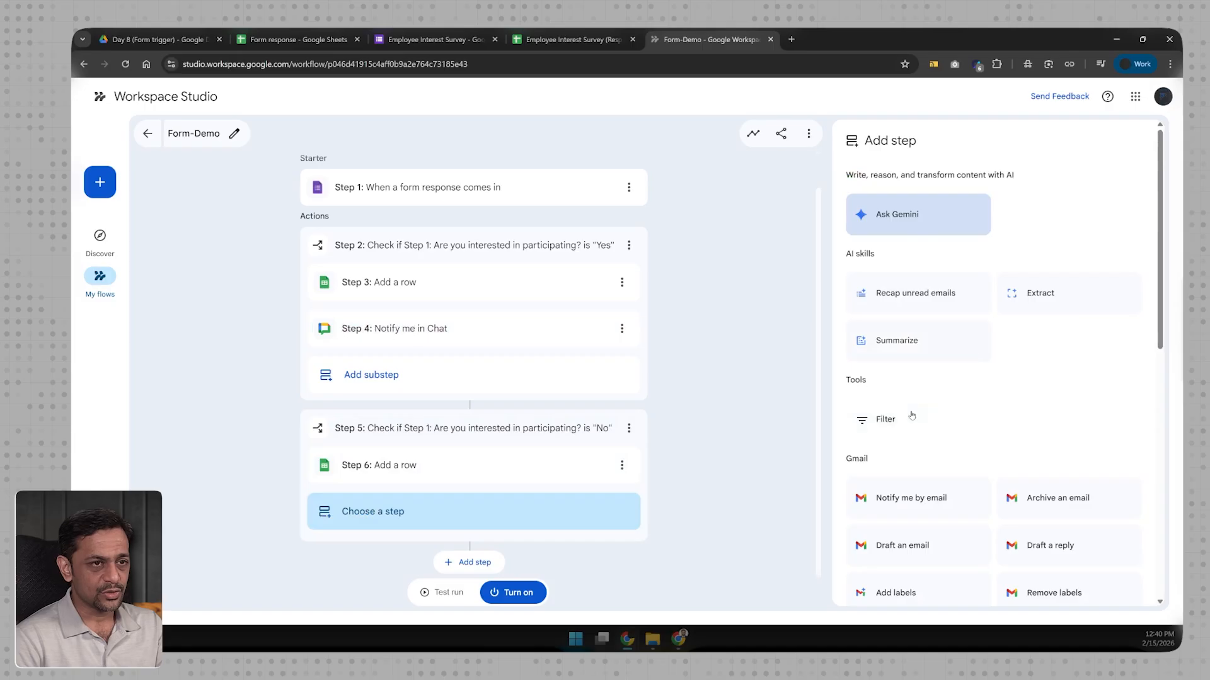
scroll(916, 410, "down", 3)
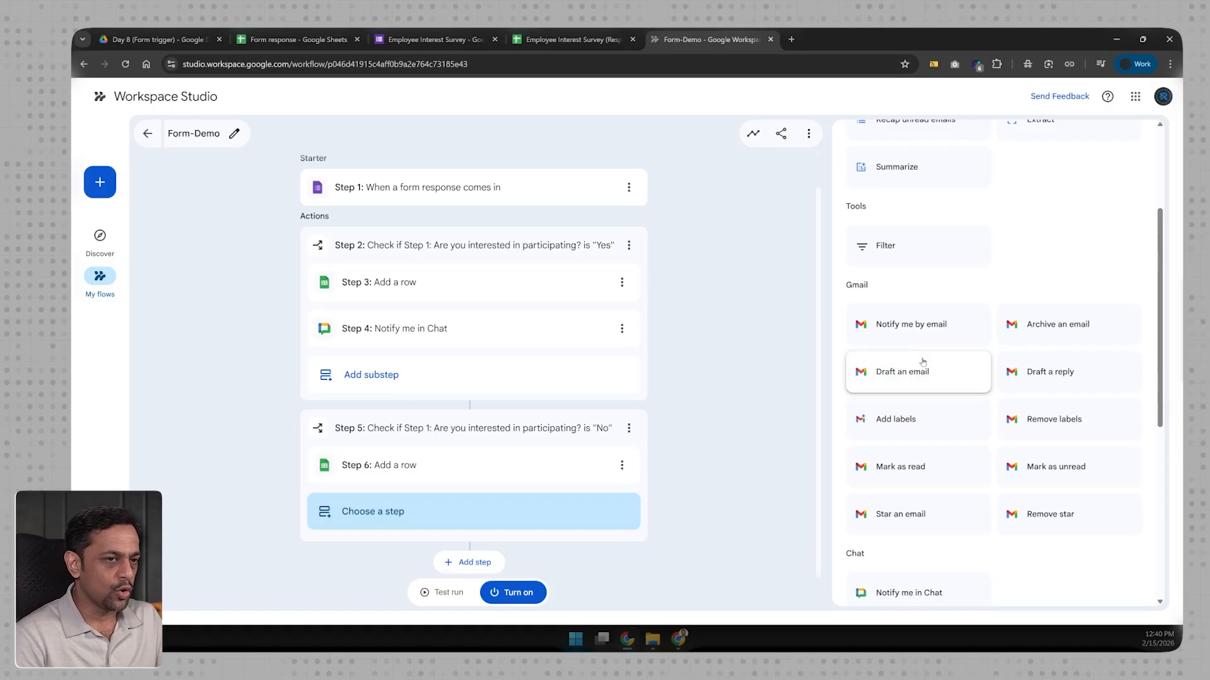
scroll(917, 381, "down", 3)
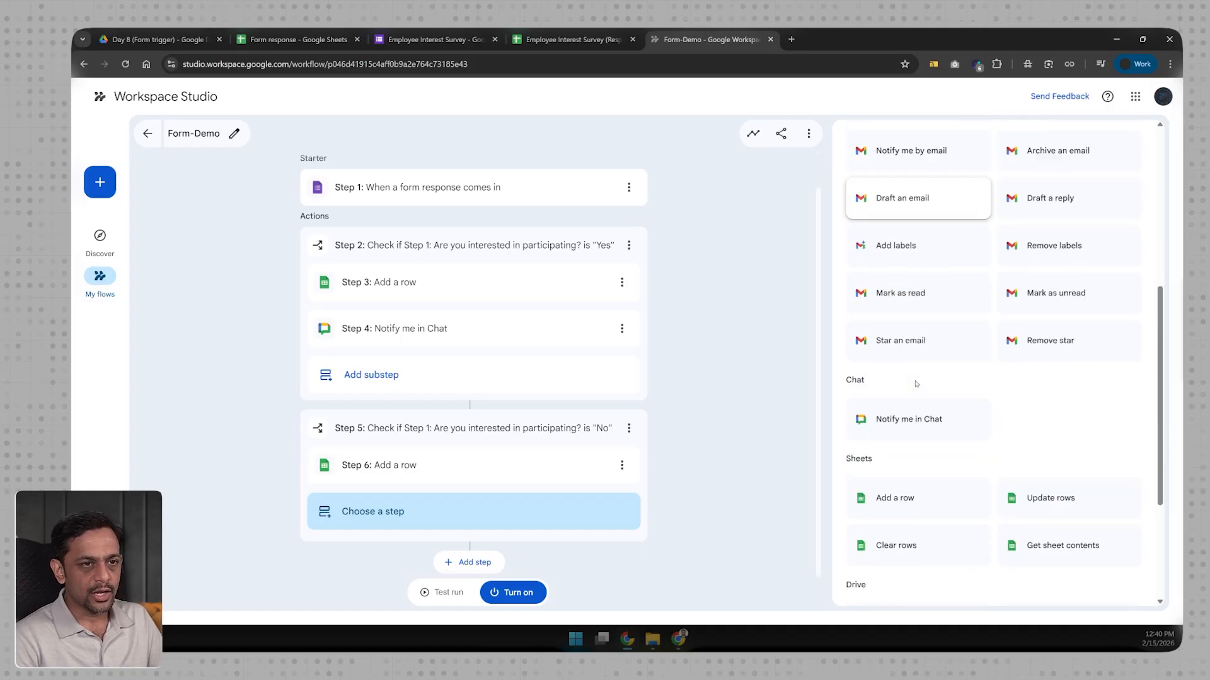
scroll(916, 384, "down", 3)
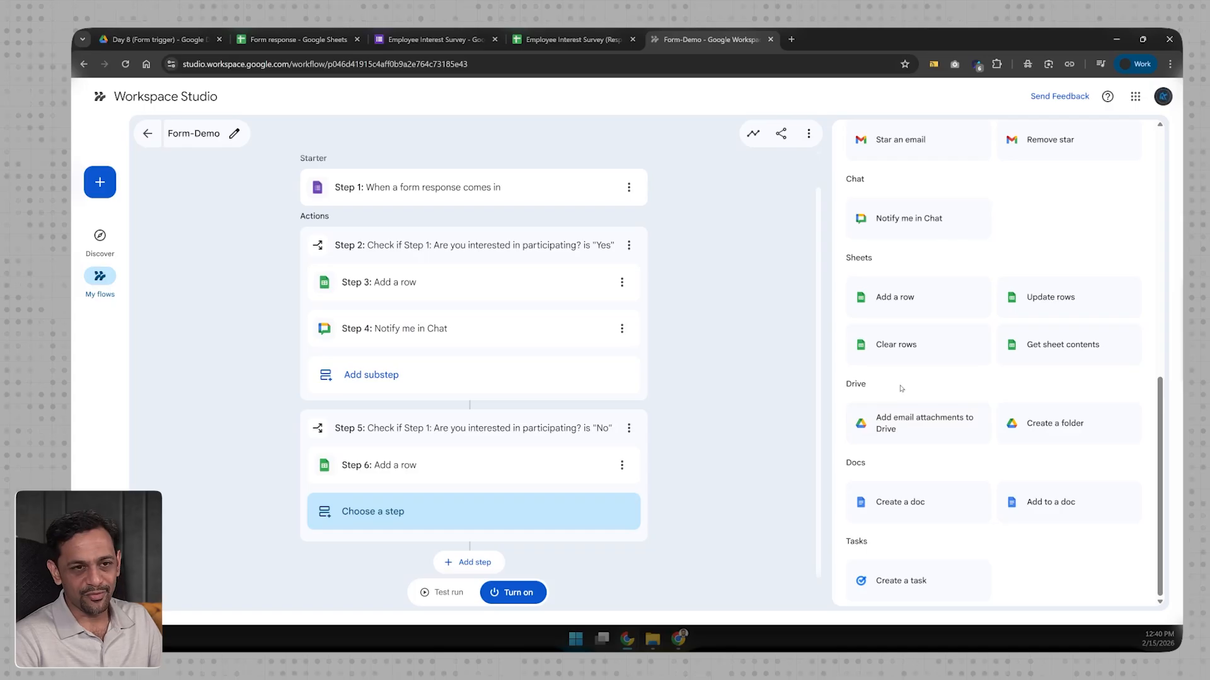
Step: Switch Form-Demo on and view its Activity panel, which has no runs yet
left_click(512, 592)
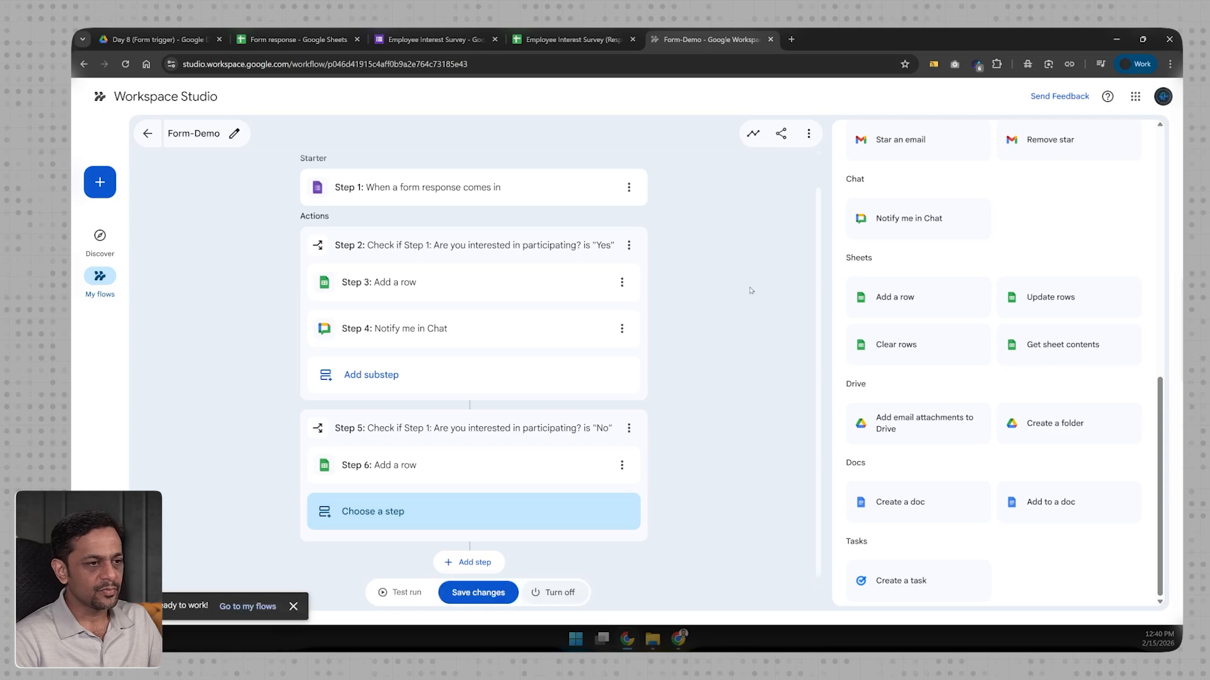
left_click(753, 133)
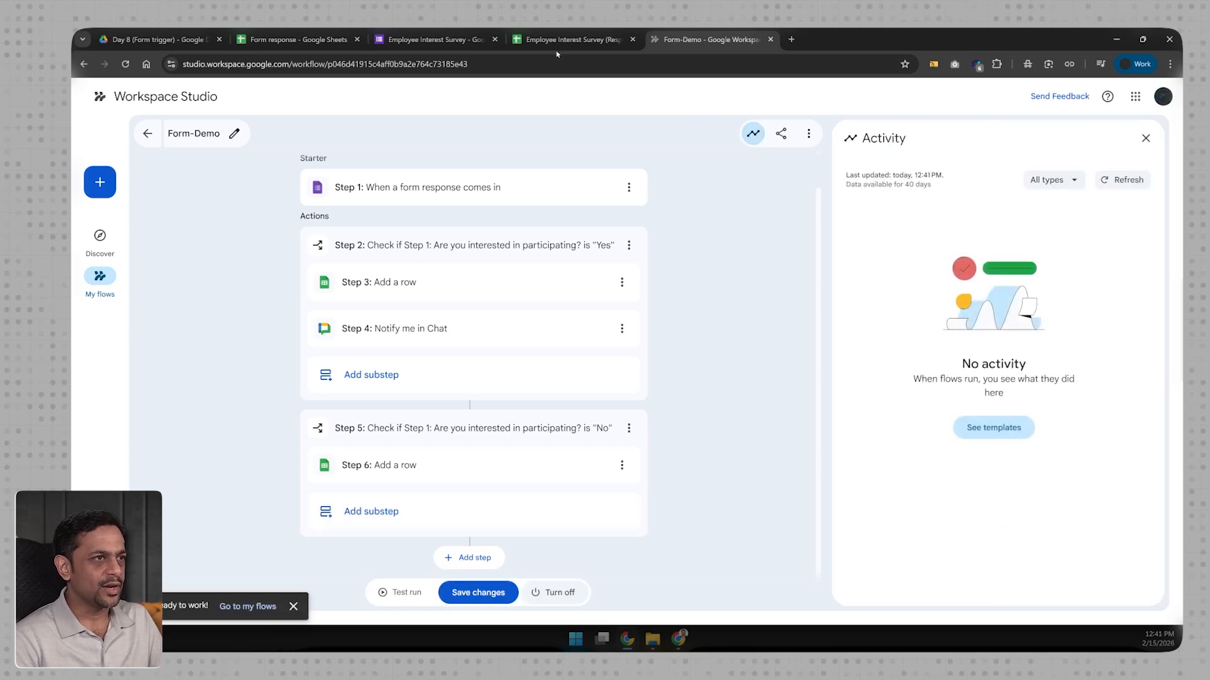
Step: Load the live Employee Interest Survey form in a new tab from its pasted link
left_click(451, 39)
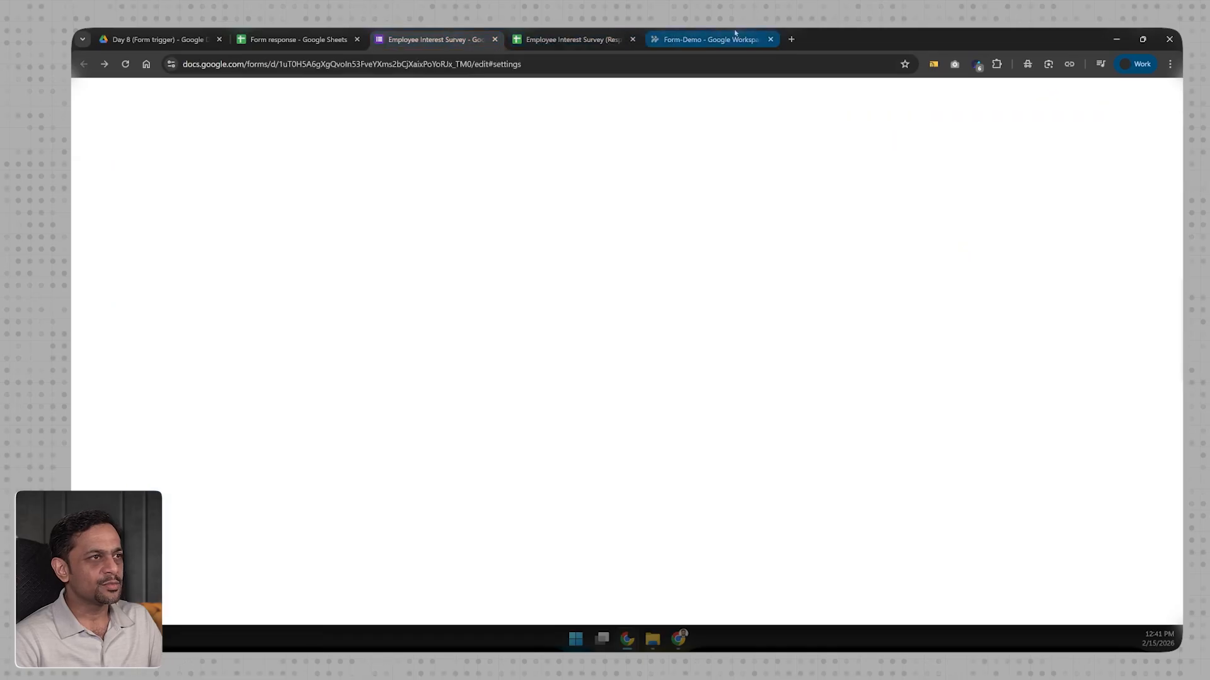
left_click(791, 39)
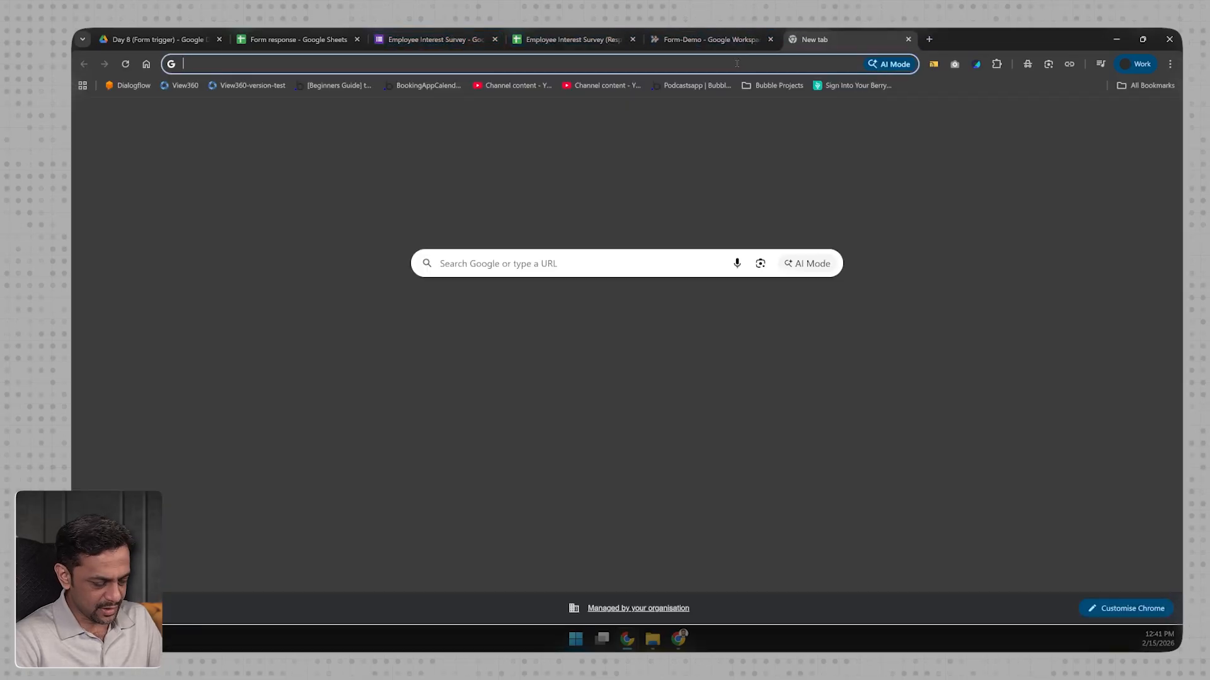
type("https://docs.google.com/forms/d/e/1FAIpQLScNBwmyVY5Ki2CFiflxtJaKpgZ4uCS1YcUTh3gvnCunpyhiWQ/viewform?usp=dialog")
key("Return")
Step: Enter the employee's name and work email, choose Sales and answer Yes to participating
left_click(493, 260)
type("Meghana")
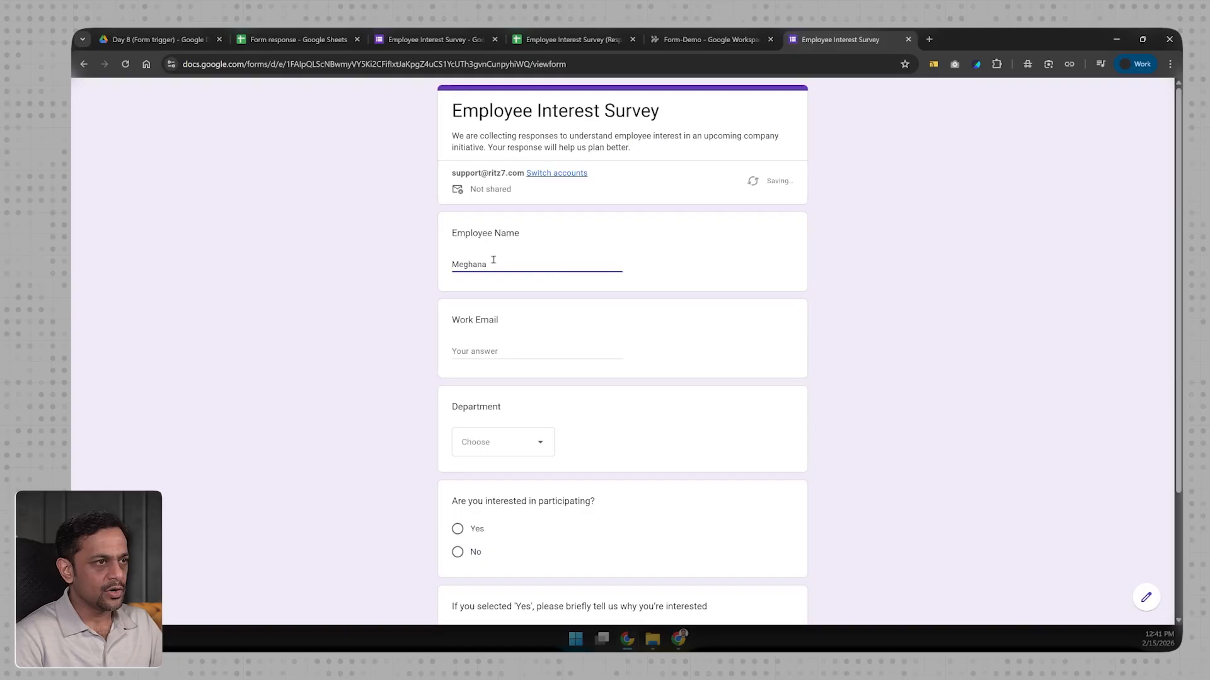
left_click(459, 351)
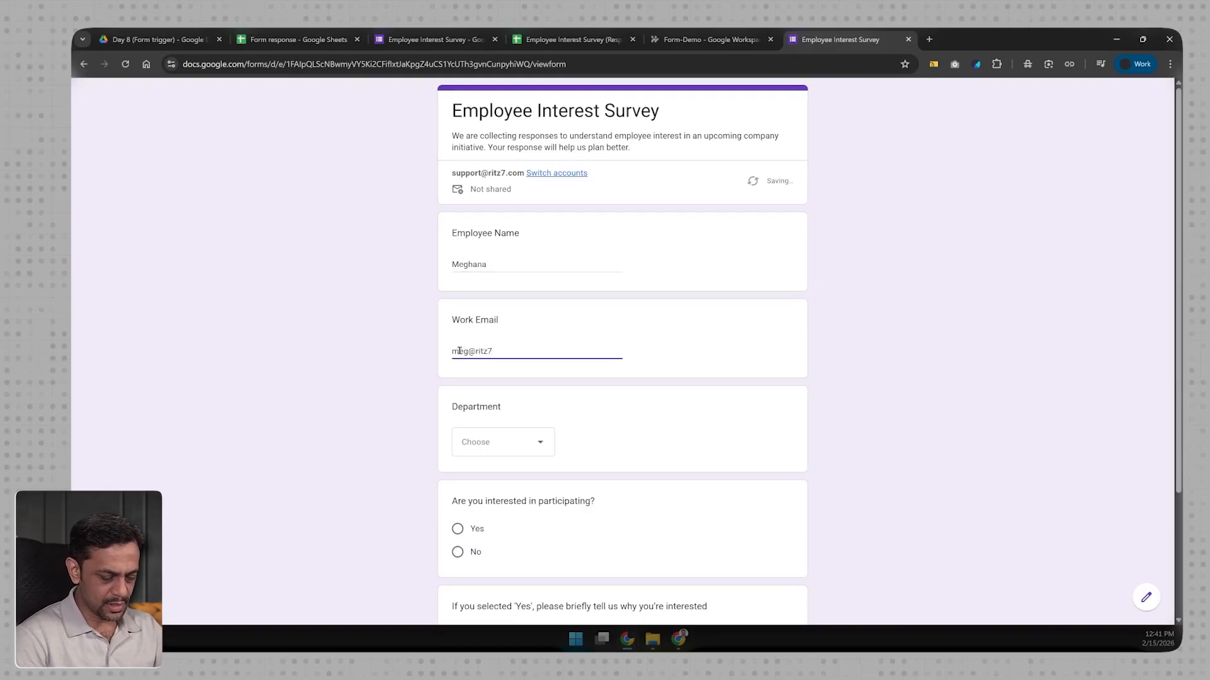
scroll(460, 356, "down", 2)
left_click(489, 342)
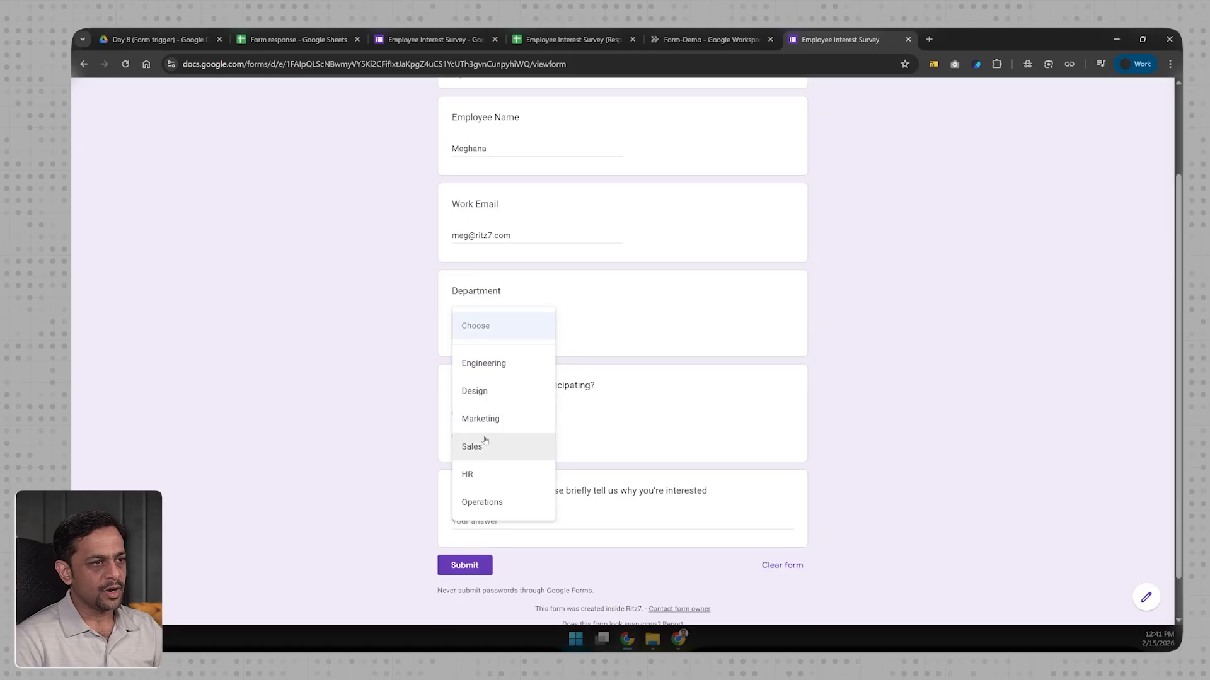
left_click(486, 445)
left_click(467, 415)
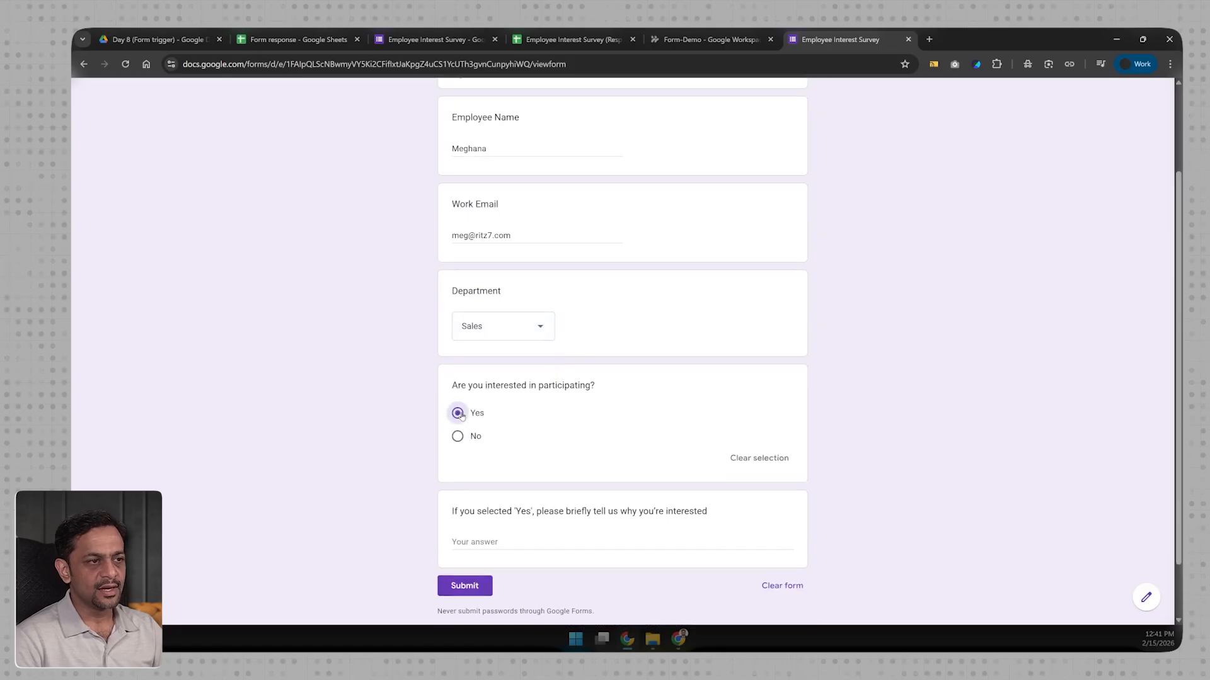
Step: Give the reason 'Eager to be meeting new people' and submit the response
scroll(472, 419, "down", 1)
left_click(475, 471)
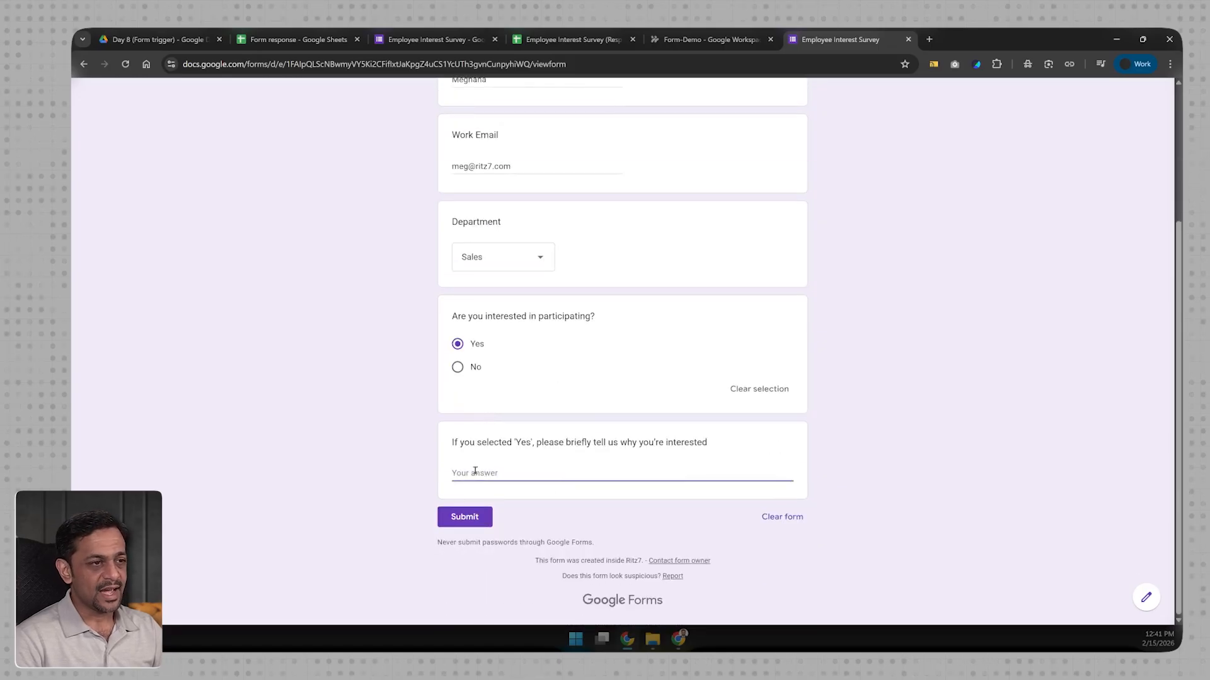
type("Eager")
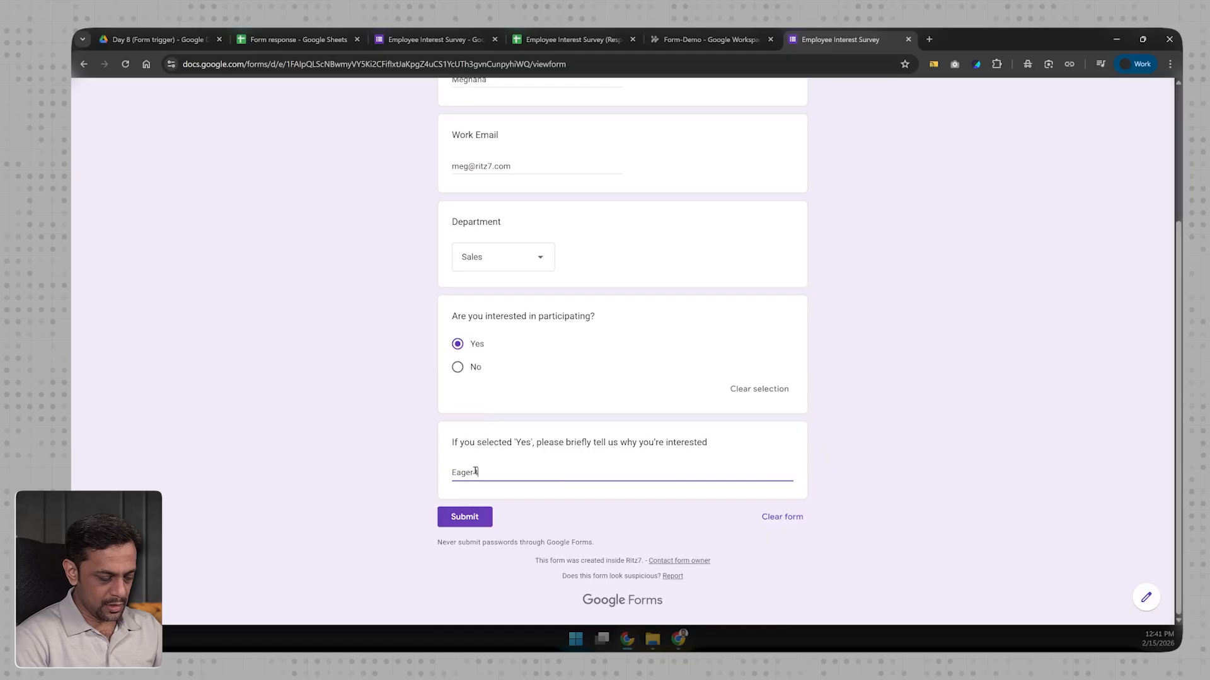
type(" to be meeting new people")
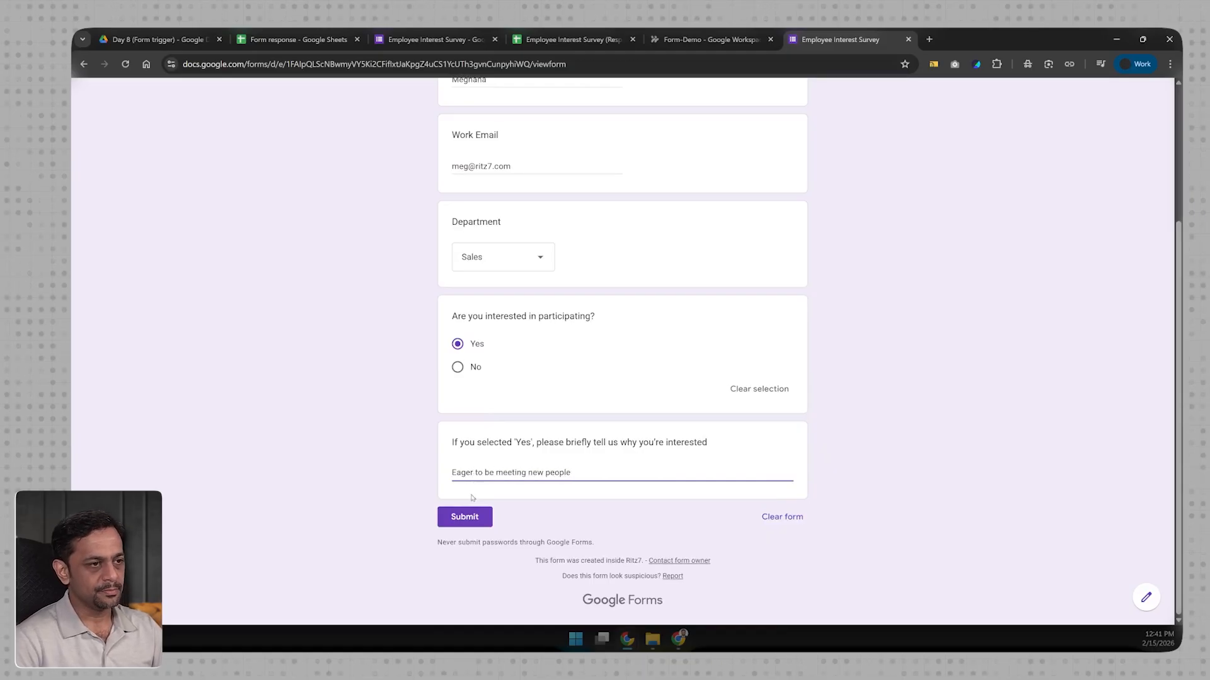
left_click(469, 515)
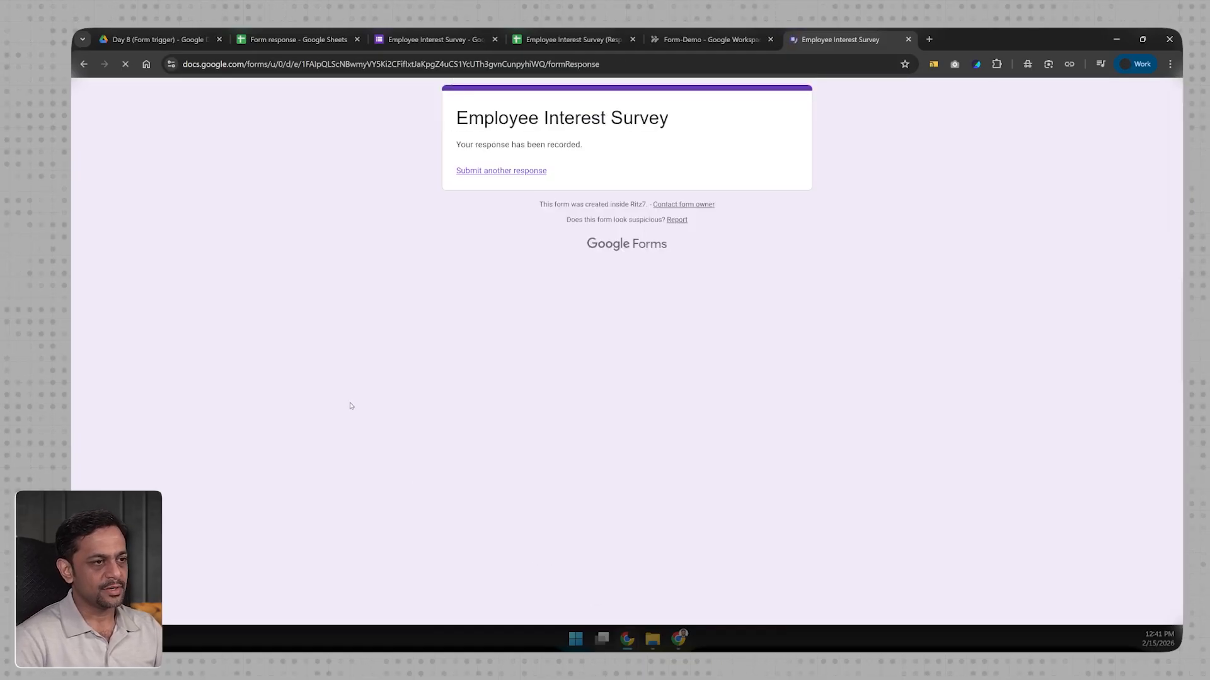
key("ctrl+2")
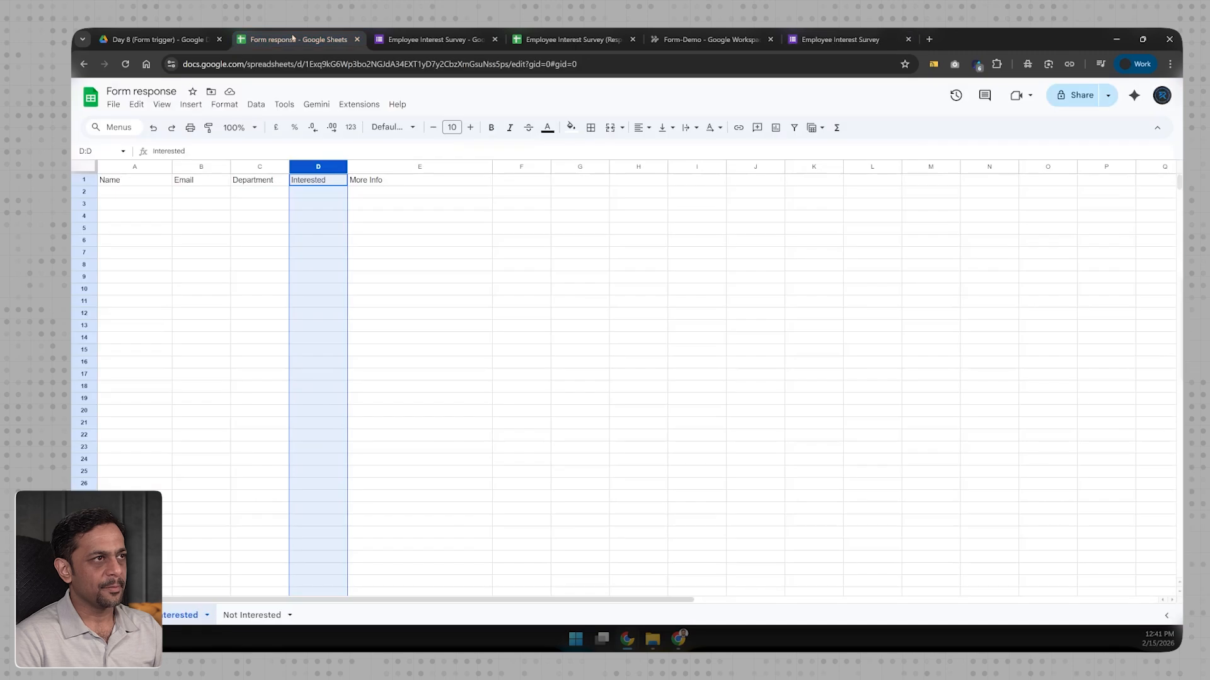
Step: Check the spreadsheets, Step 1 trigger and refreshed Activity log for the new response, then return to the form
left_click(141, 192)
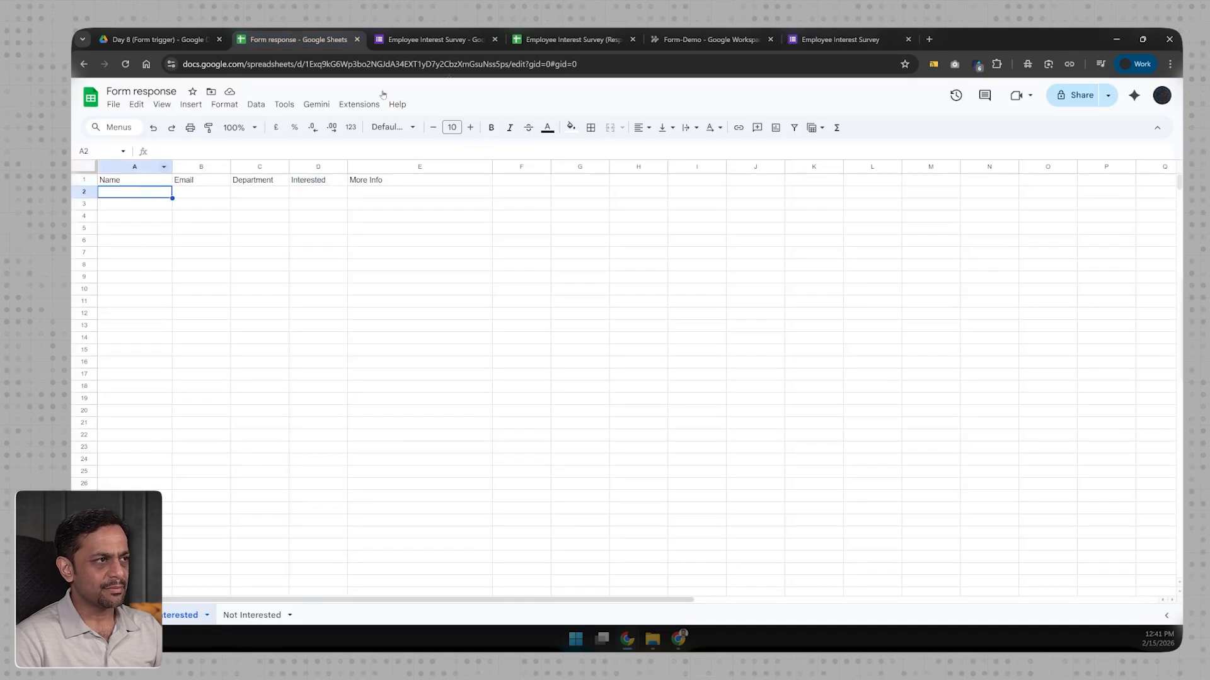
left_click(690, 35)
left_click(589, 193)
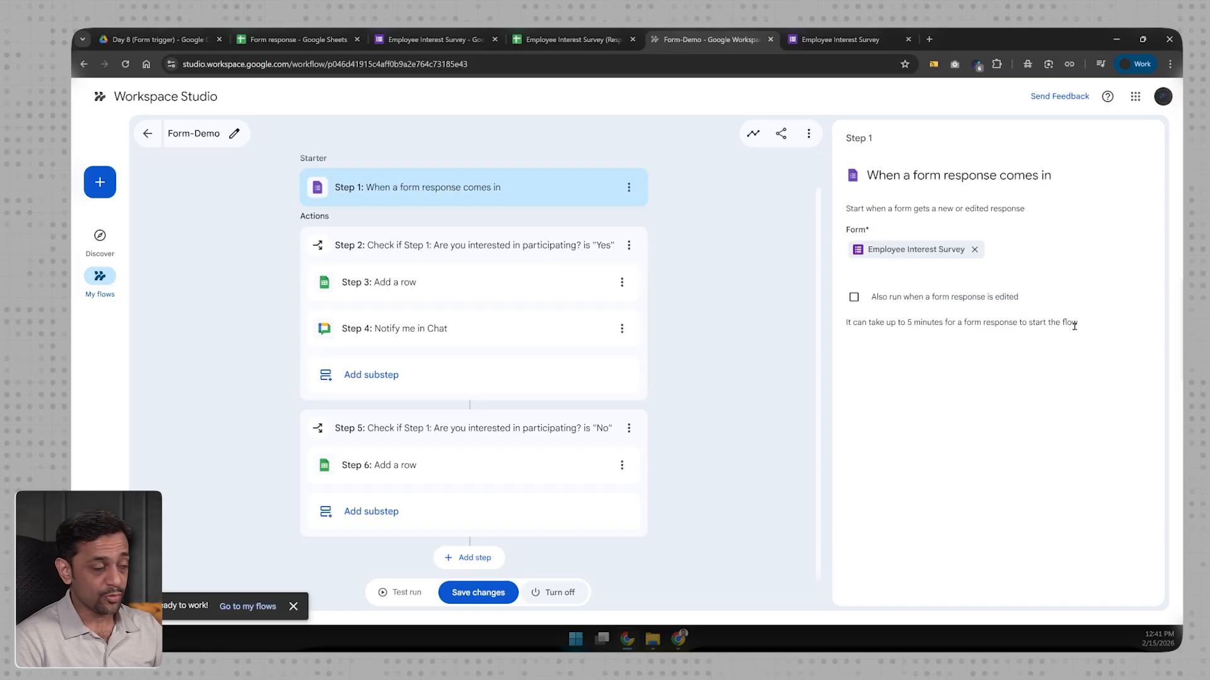
left_click(548, 38)
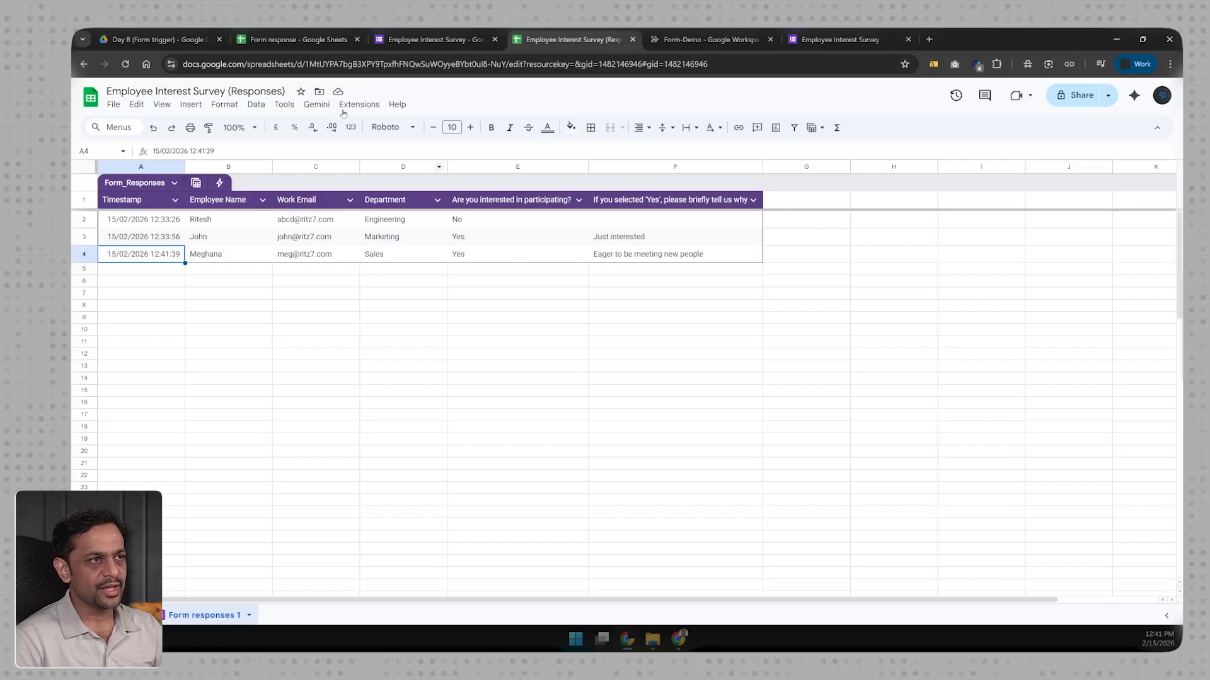
left_click(294, 39)
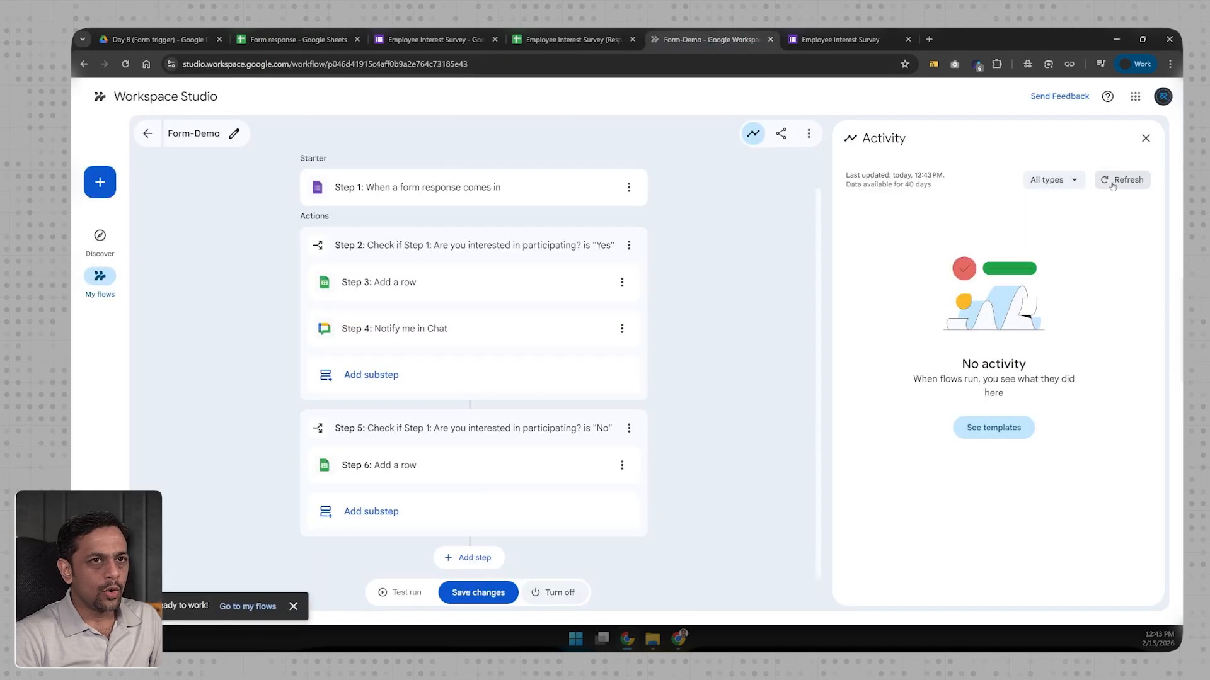
left_click(1114, 181)
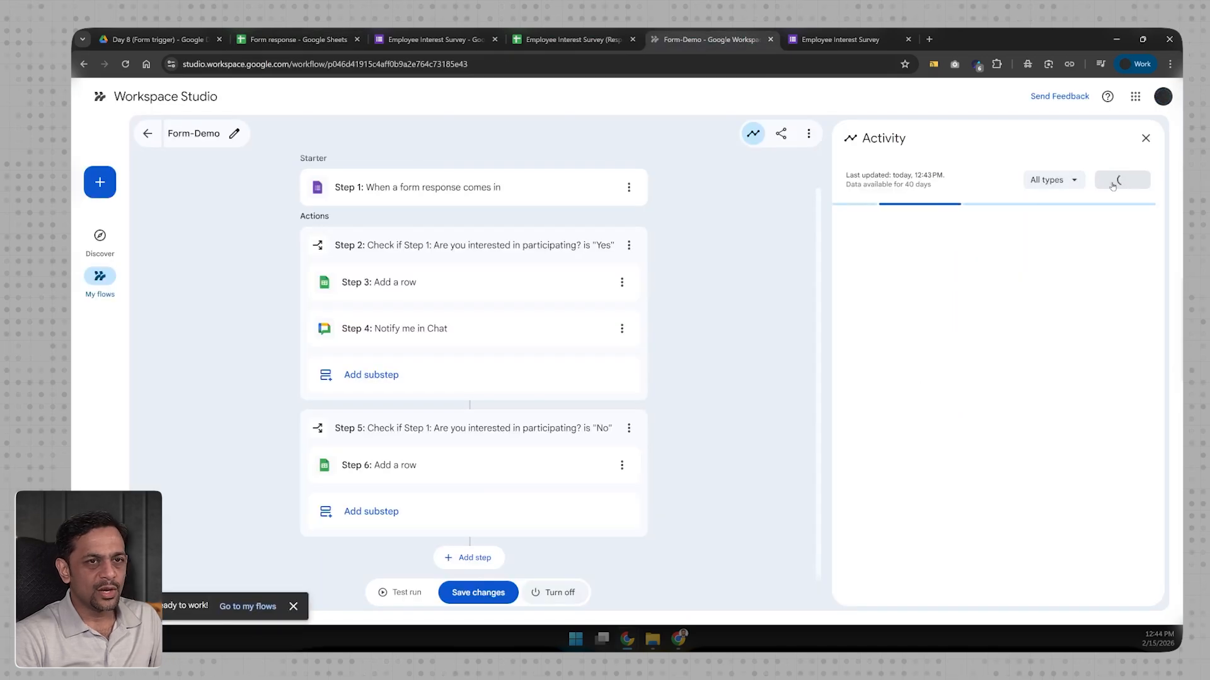
left_click(840, 39)
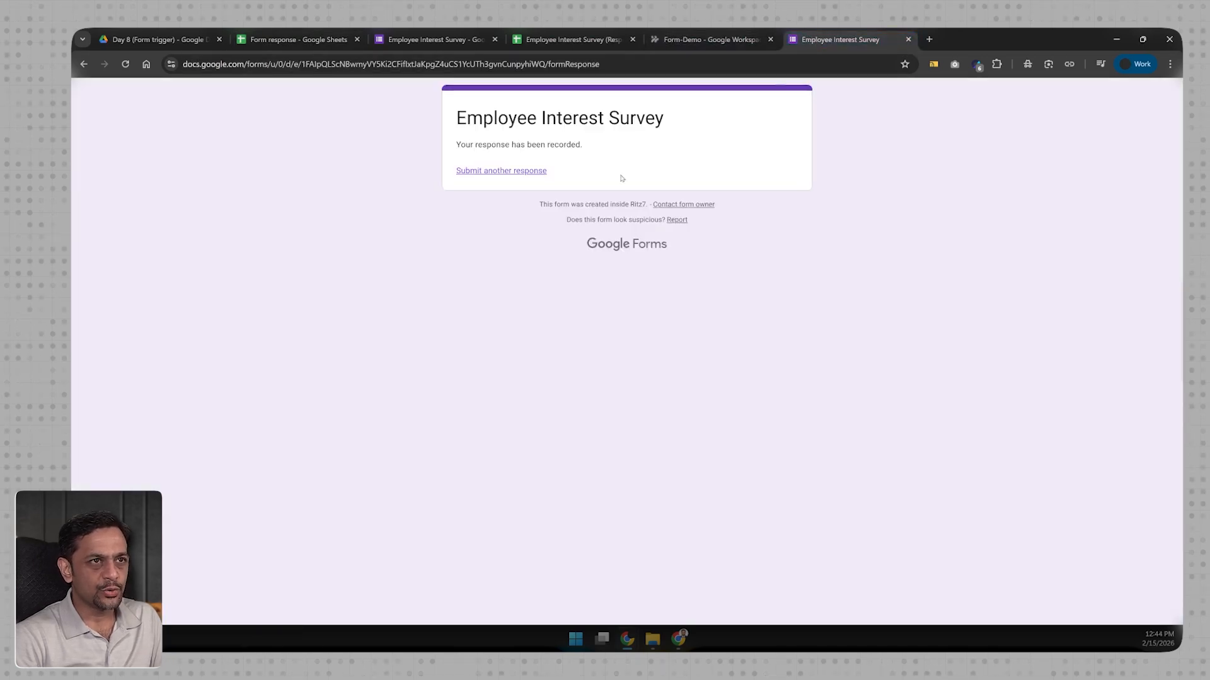
Step: Start another survey response with the employee's email and the Marketing department
left_click(498, 171)
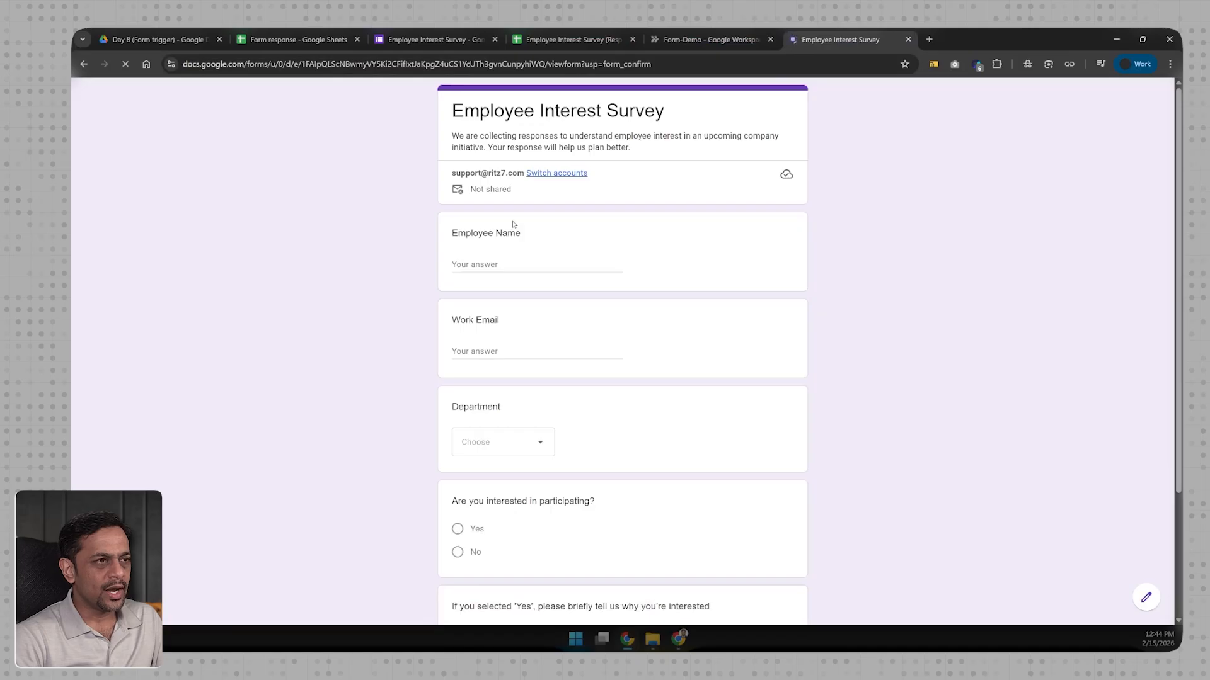
left_click(507, 263)
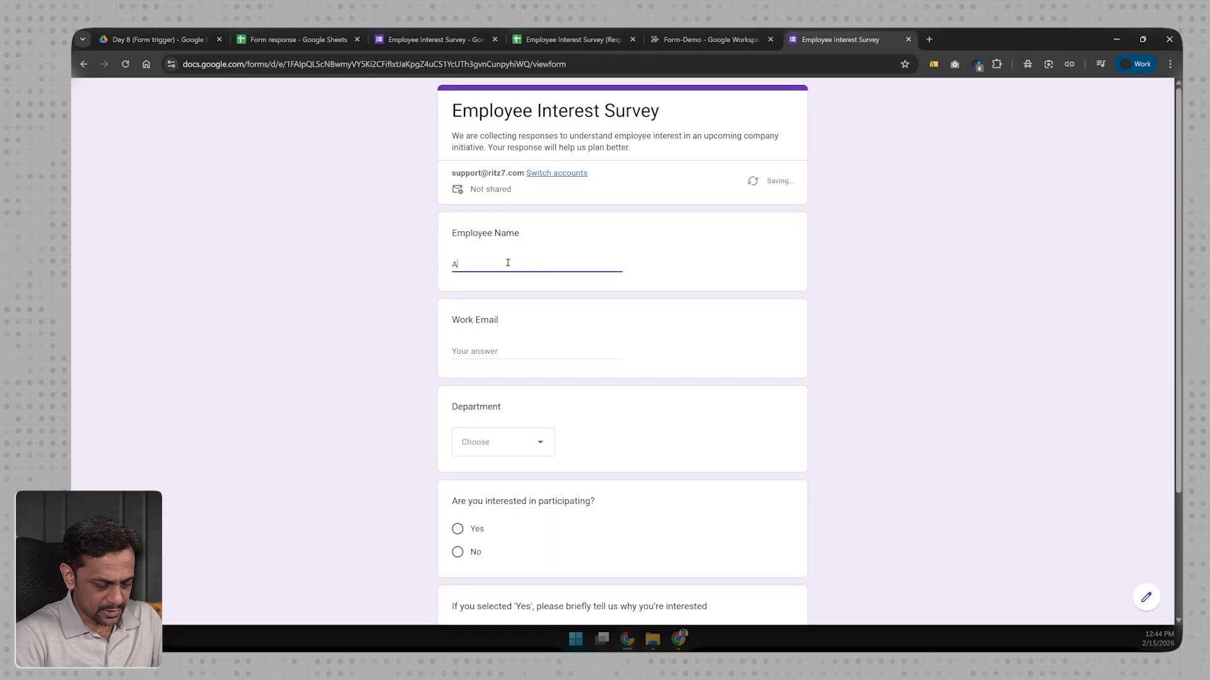
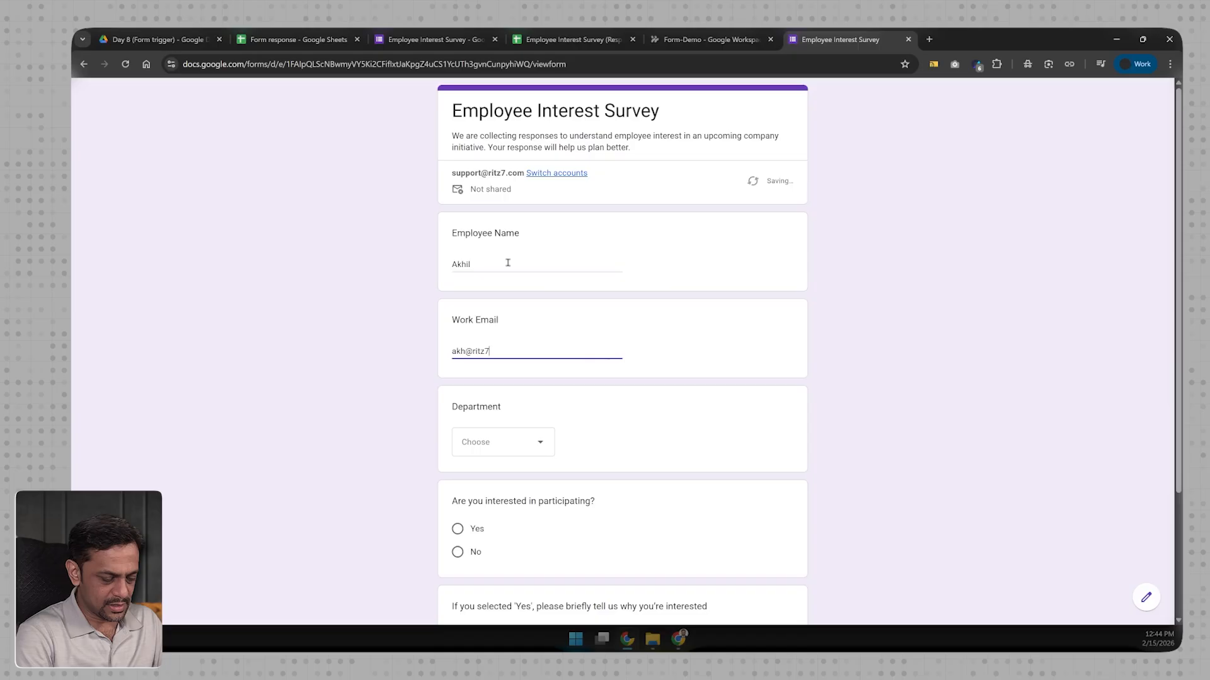
left_click(503, 443)
left_click(483, 466)
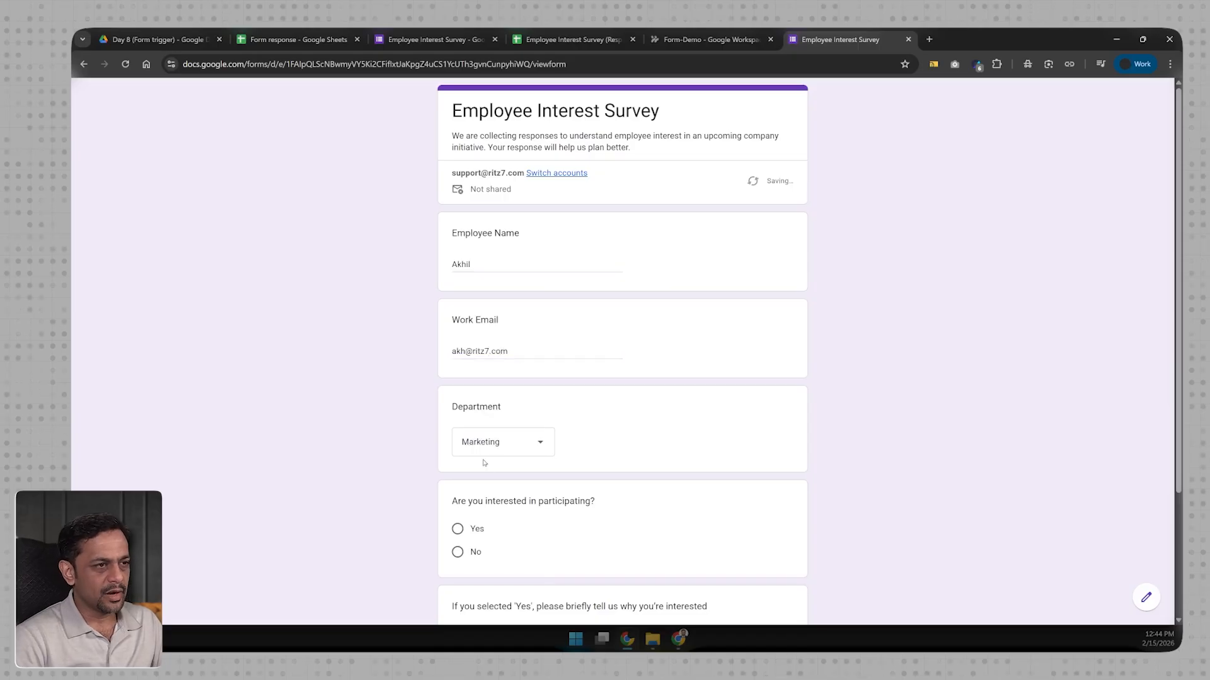
Step: Answer No with the reason 'Already full of work' and submit the response
scroll(474, 511, "down", 3)
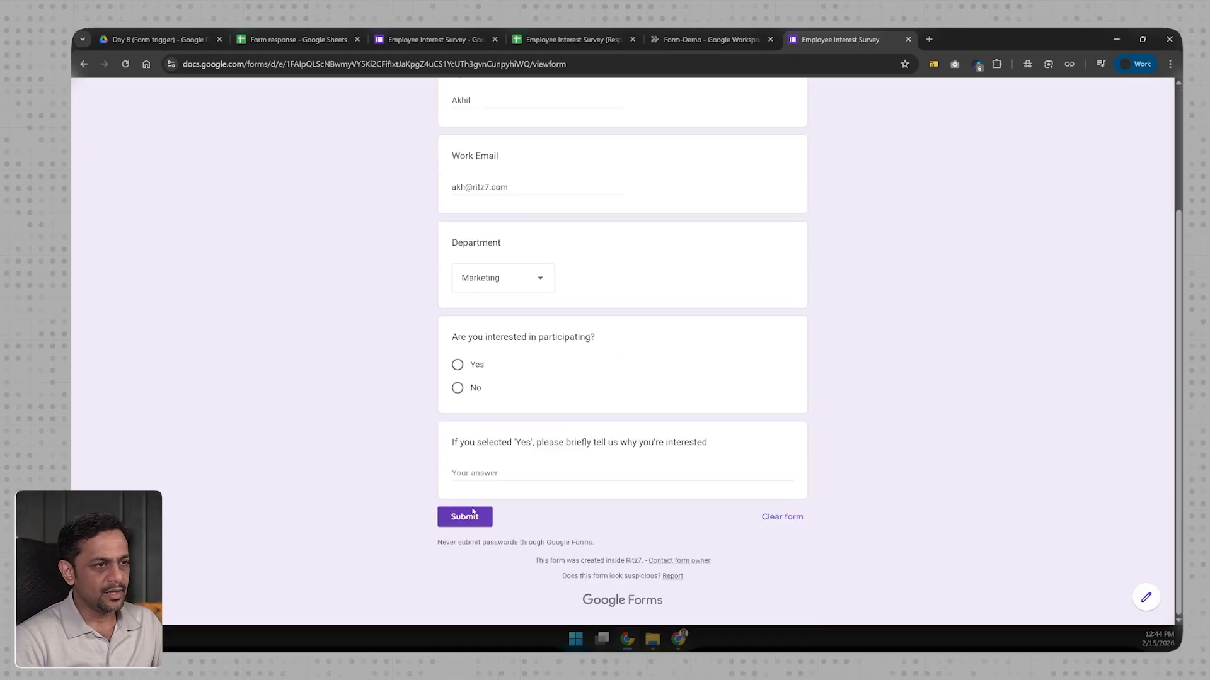
left_click(474, 388)
left_click(481, 493)
type("Alrea")
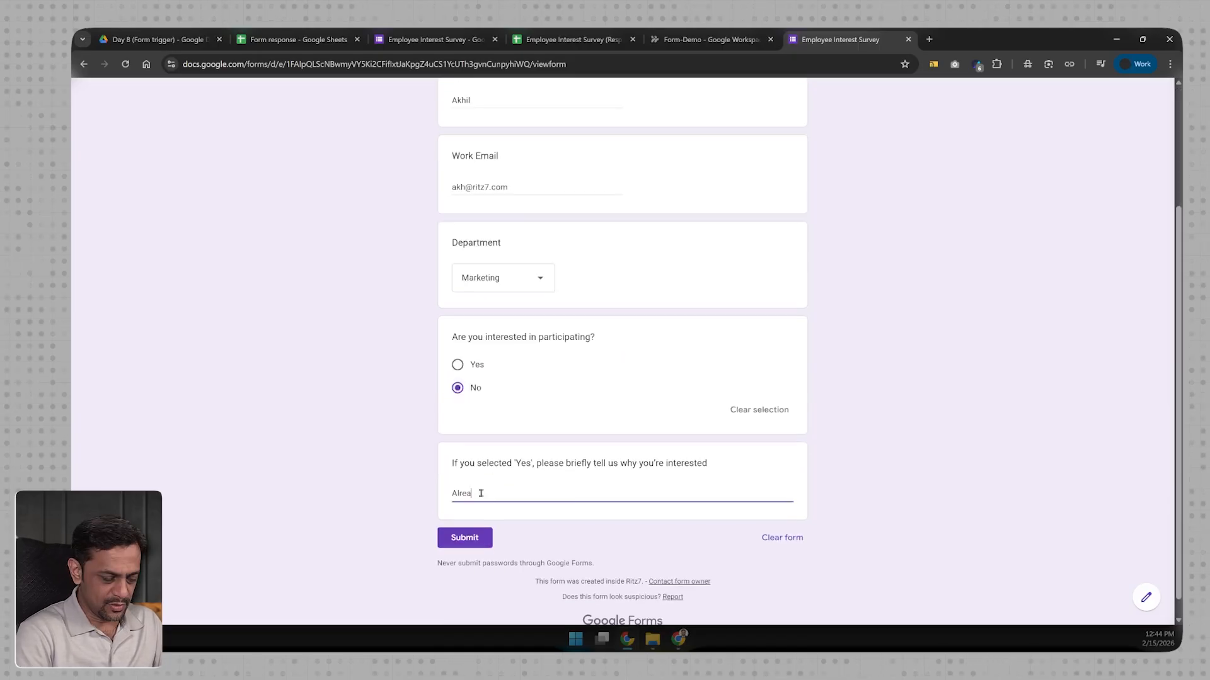
type("dy full of work")
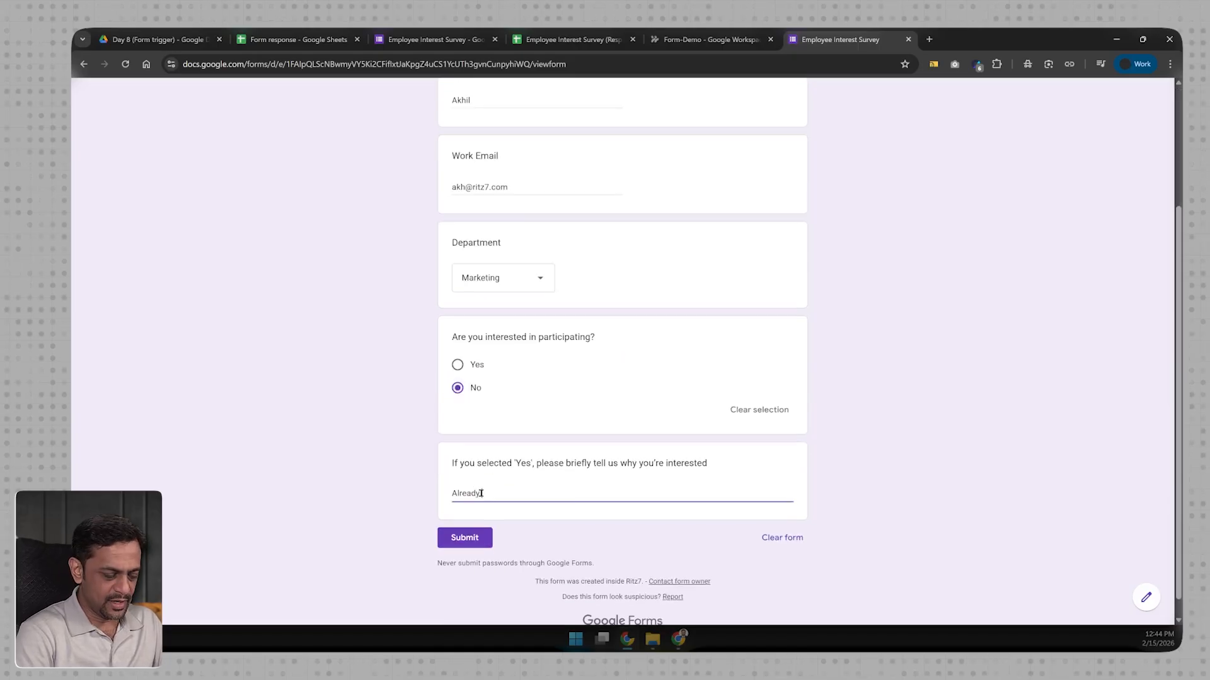
left_click(464, 538)
left_click(687, 40)
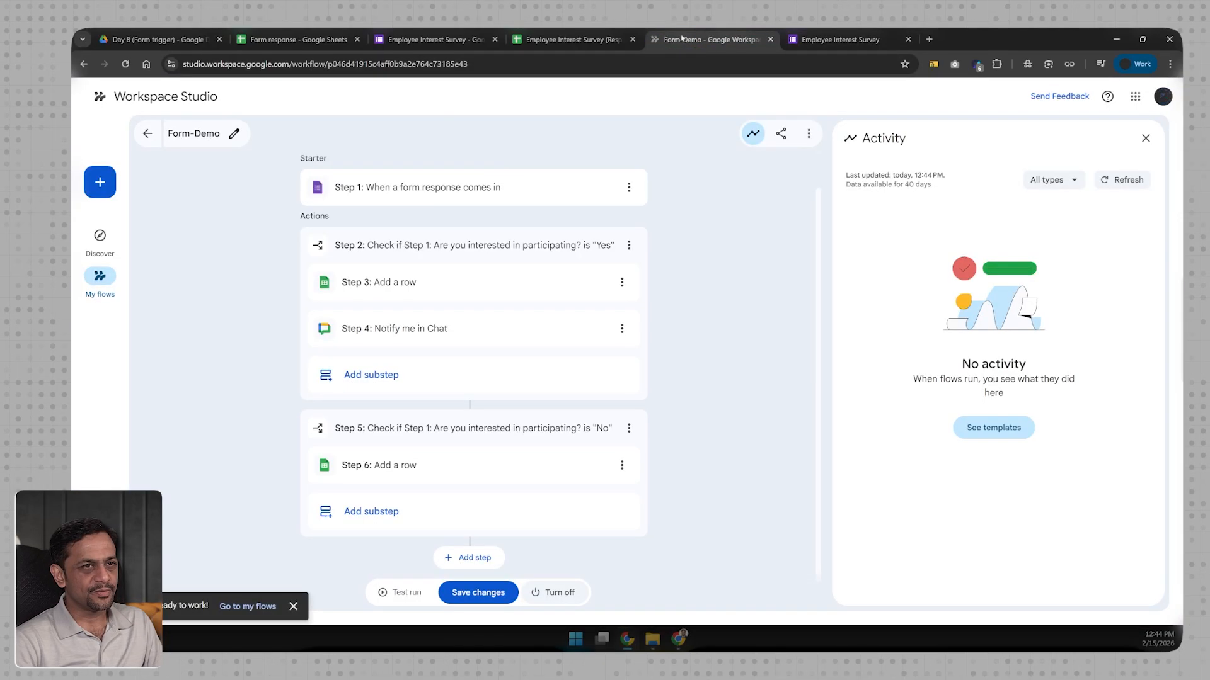
Step: Refresh the Form-Demo activity, inspect the new No run's steps, then view the Form response spreadsheet
left_click(1118, 182)
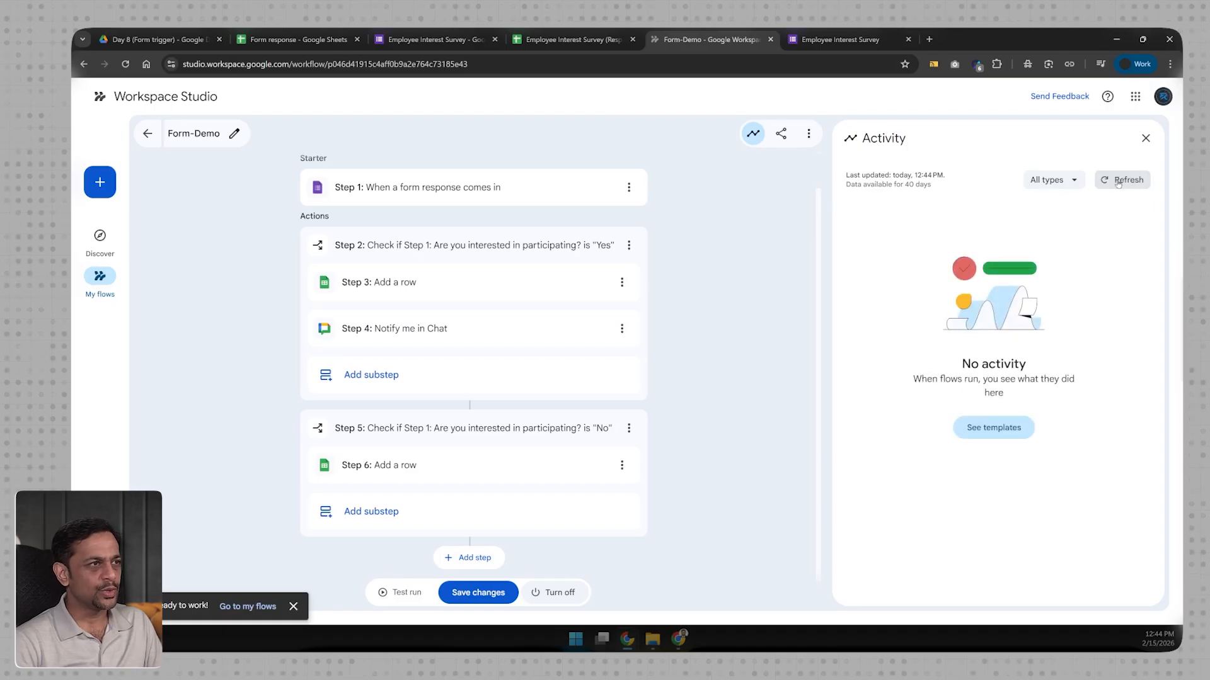
left_click(1118, 182)
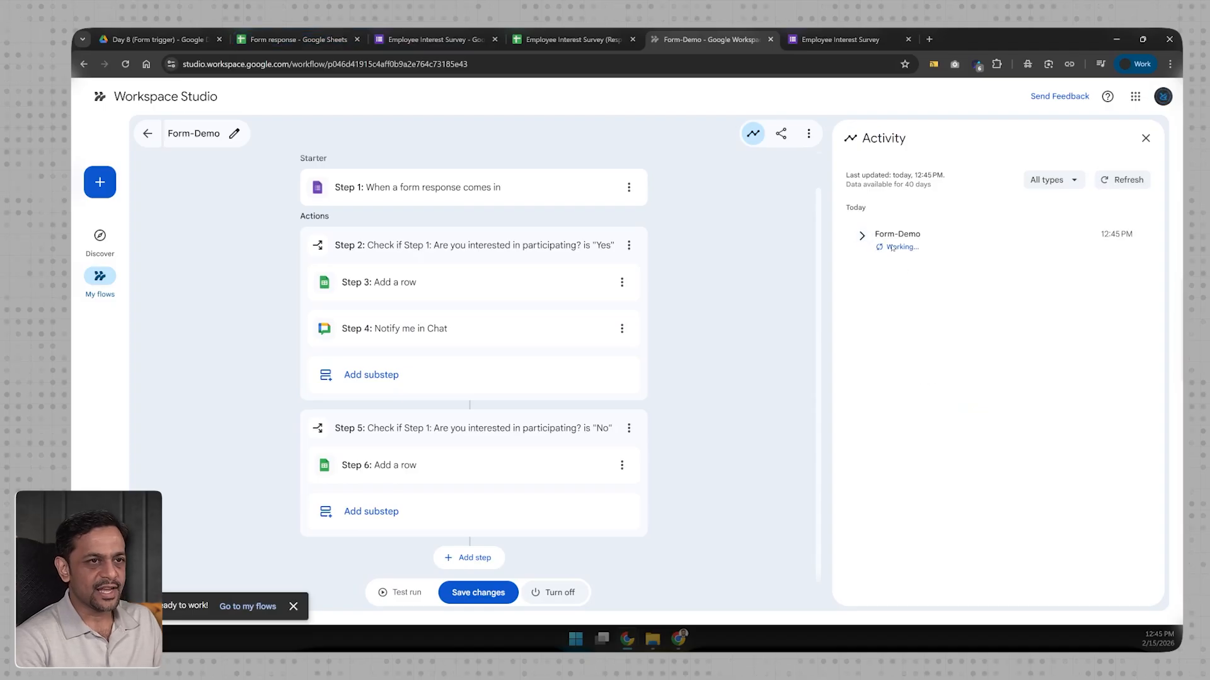
left_click(892, 246)
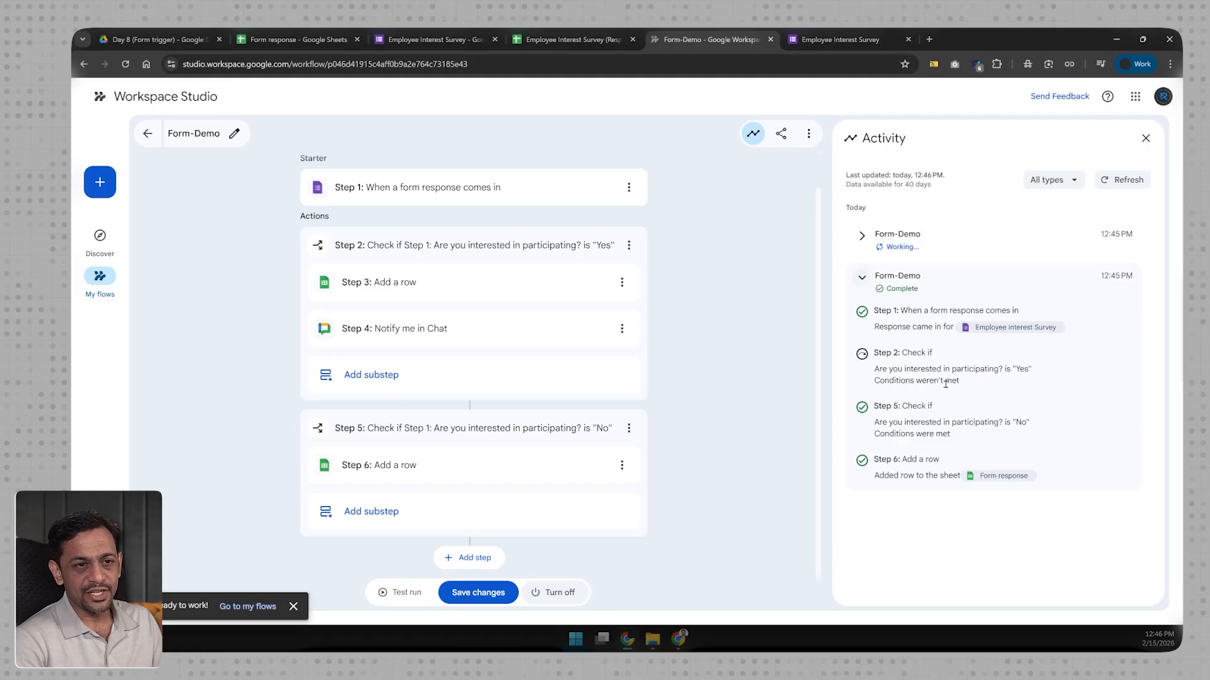
left_click(567, 39)
left_click(257, 43)
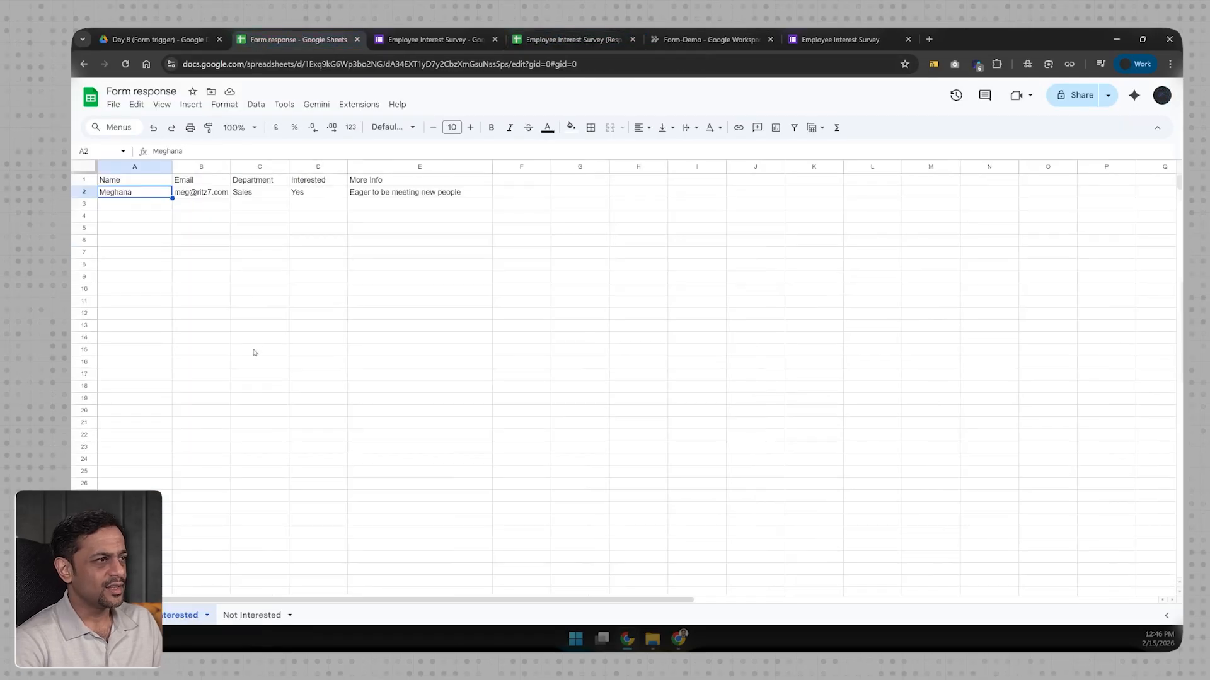
Step: Check the Not Interested sheet's row and the 12:46 PM run's step details
left_click(252, 615)
left_click(291, 193)
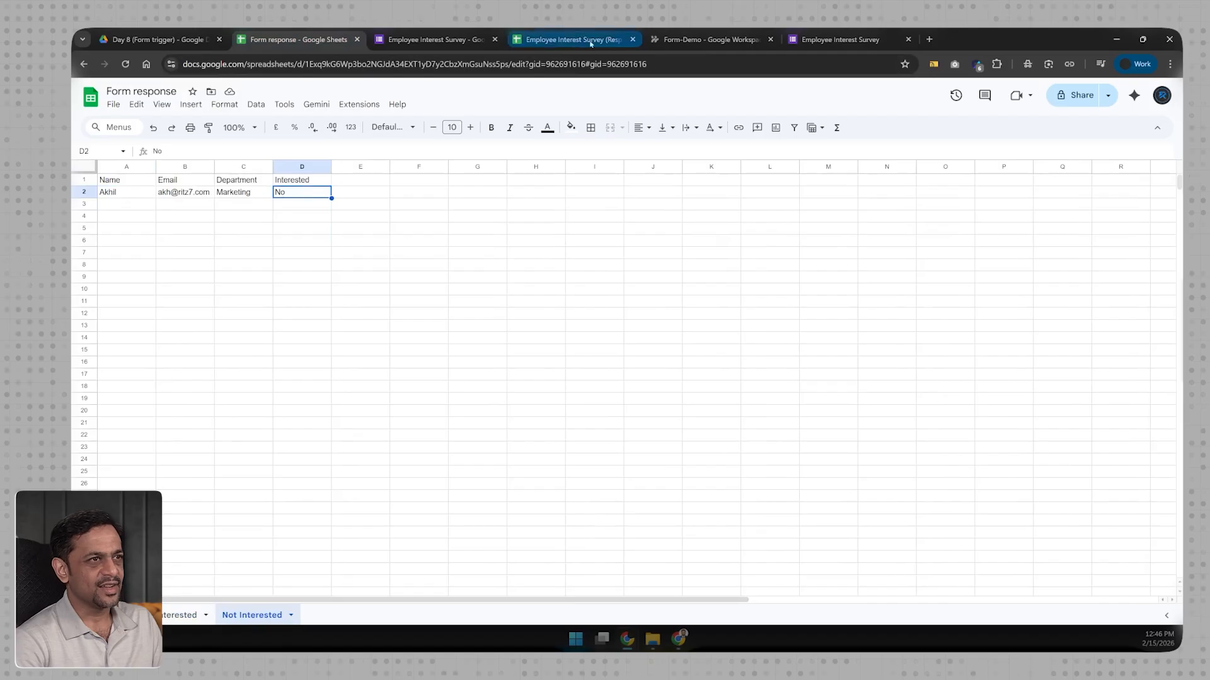
left_click(736, 39)
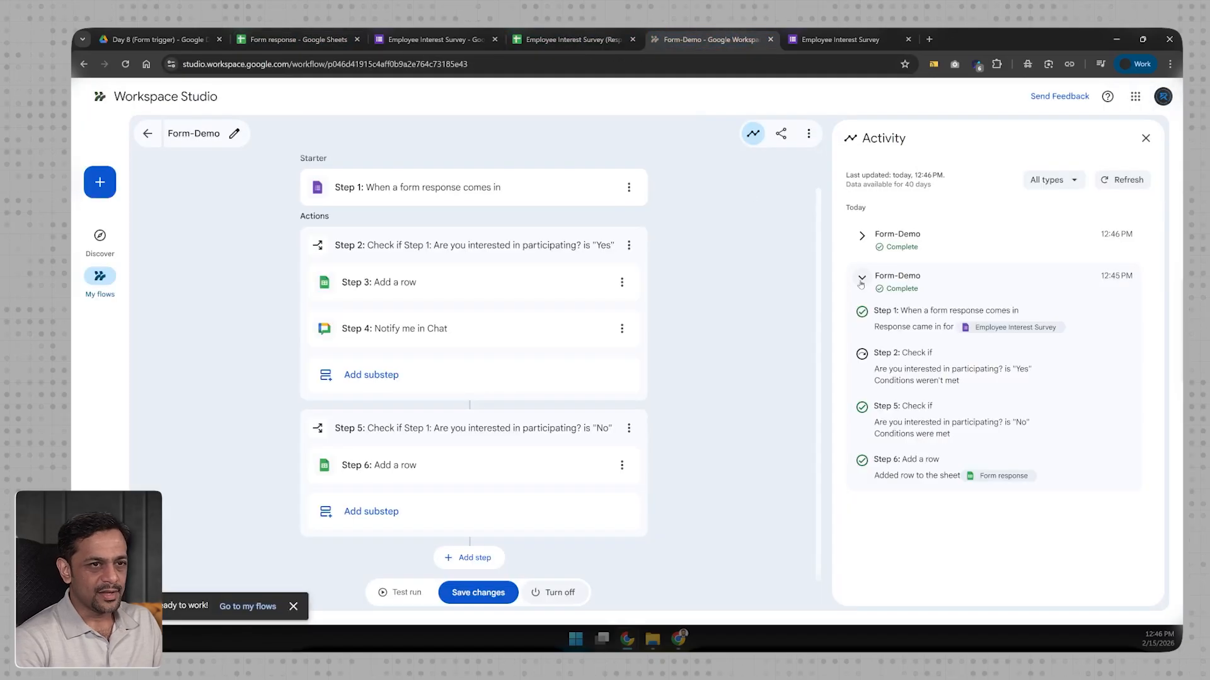
left_click(862, 236)
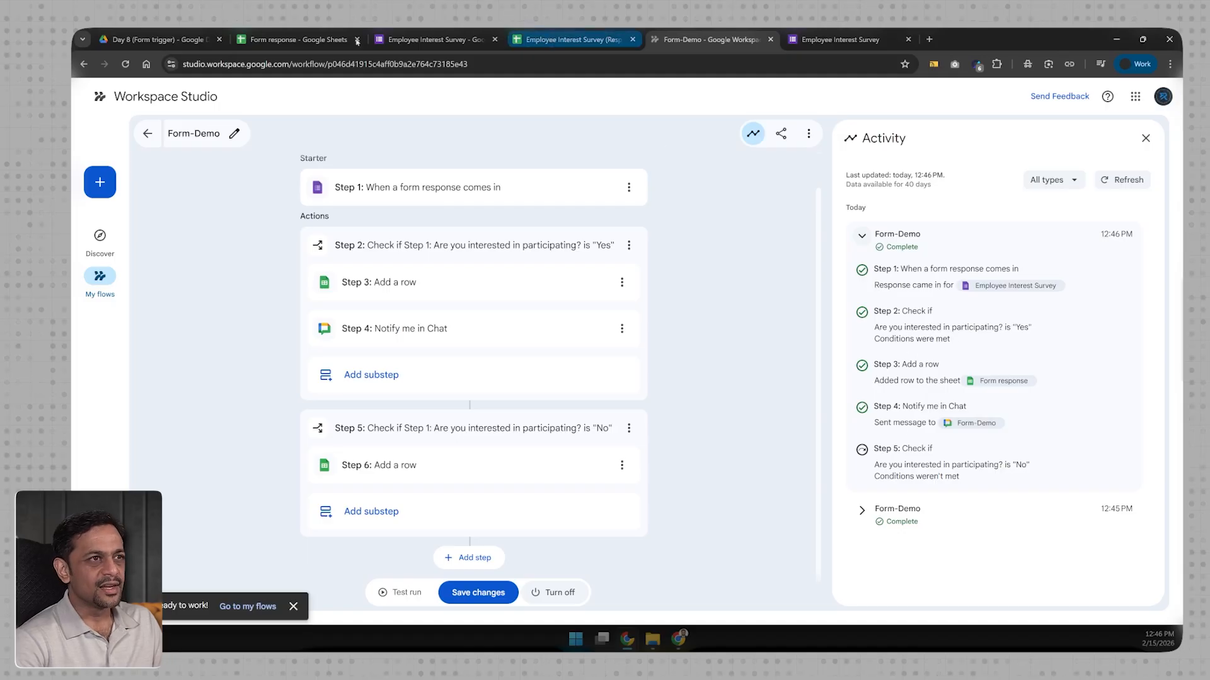
Step: Compare the Interested sheet's Yes row with the Not Interested sheet's Marketing, No row
left_click(296, 39)
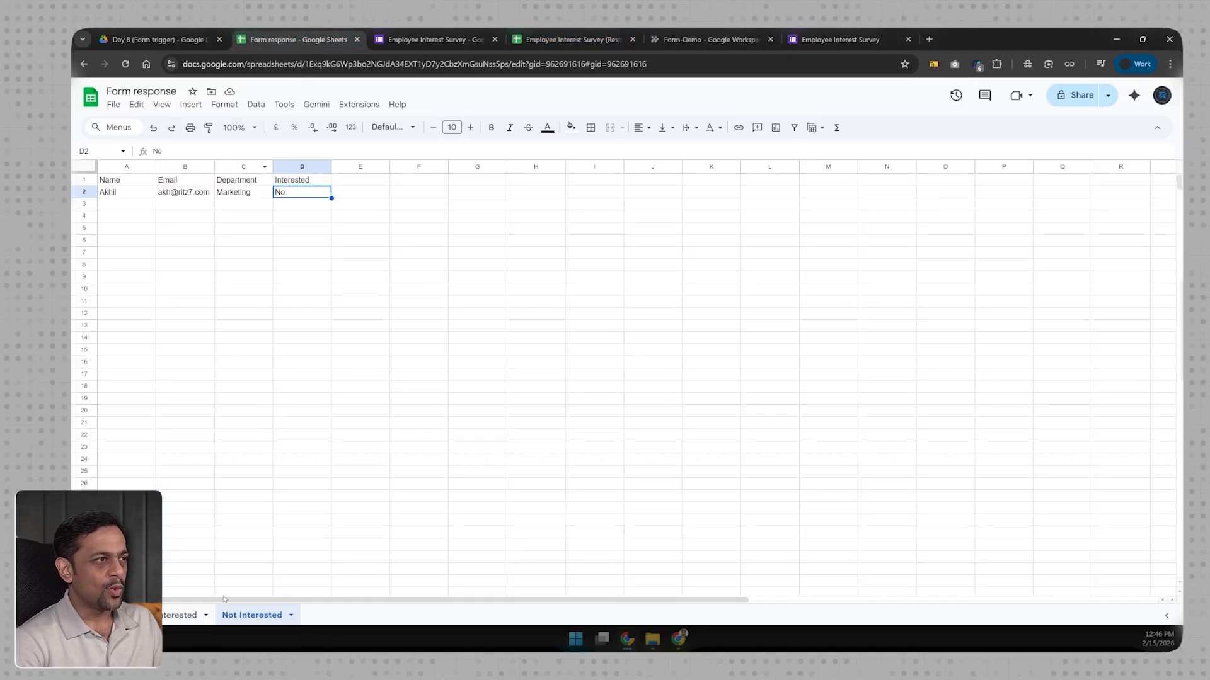
left_click(183, 614)
left_click(373, 196)
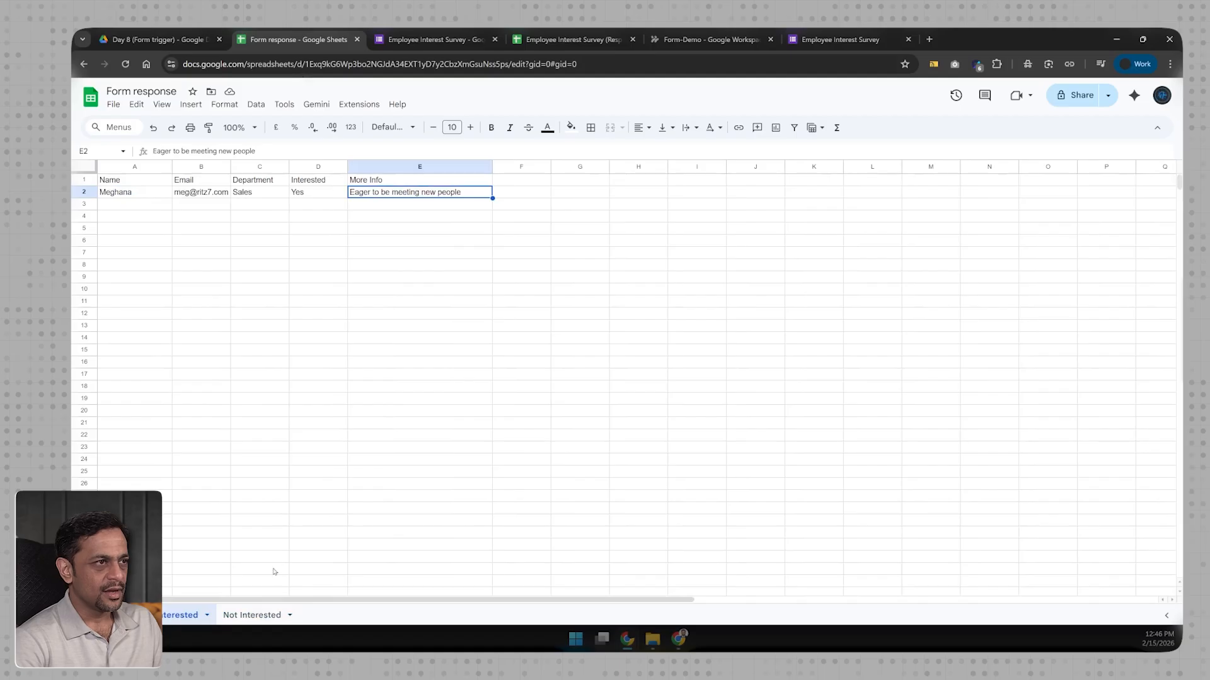
left_click(252, 615)
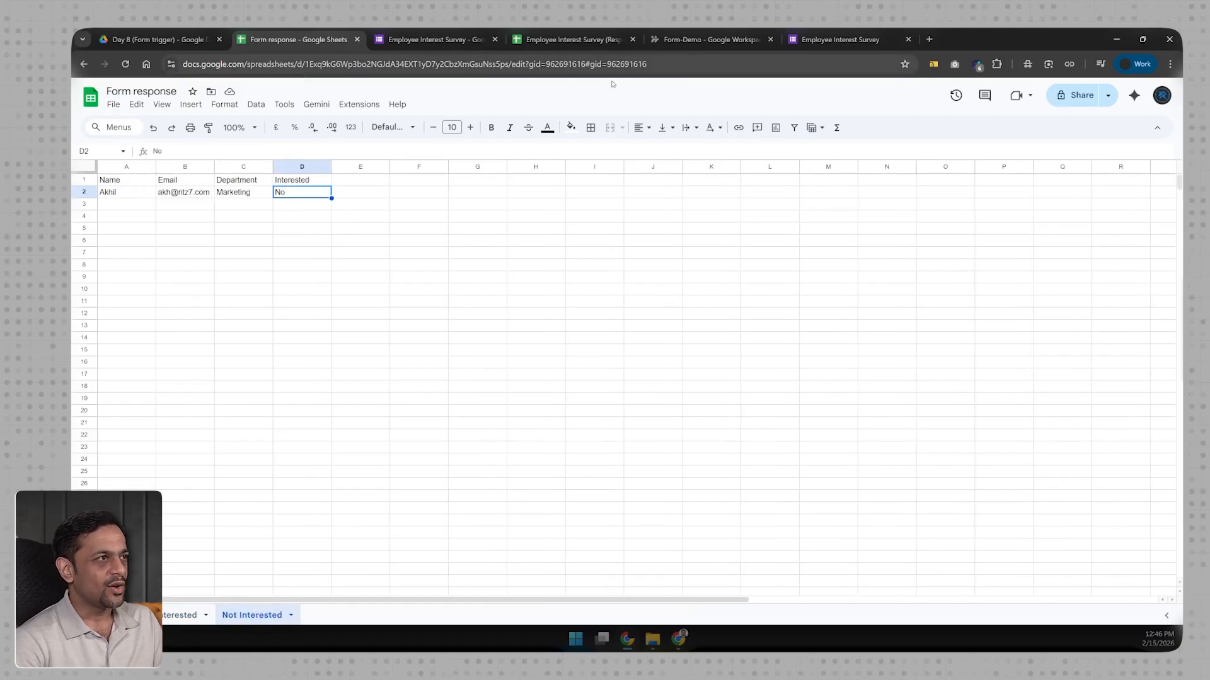
Step: Check the Chat notification in a new tab, then return to the Form response sheet
left_click(929, 39)
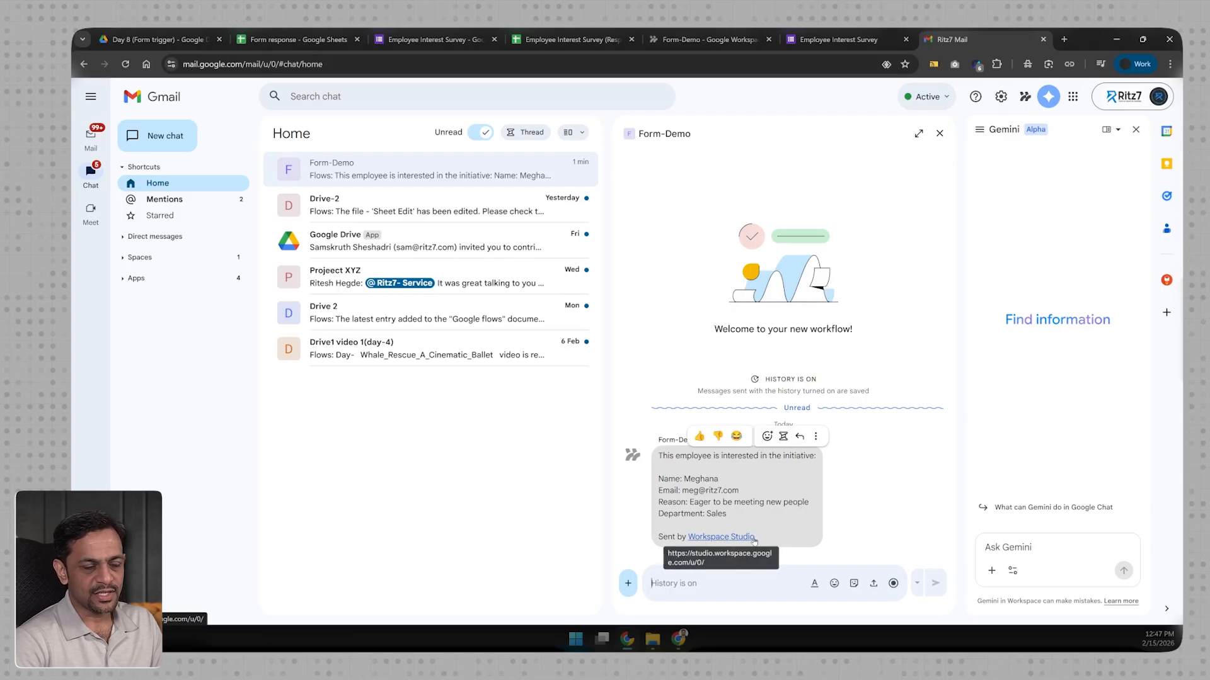
left_click(581, 38)
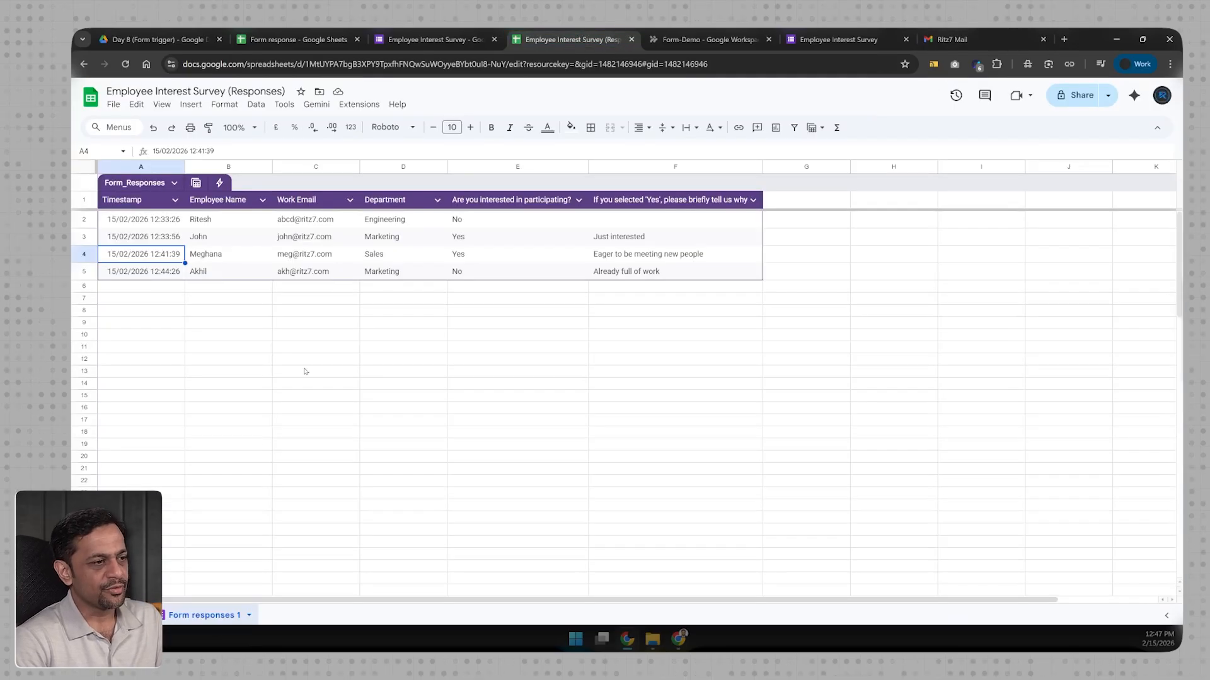
left_click(288, 39)
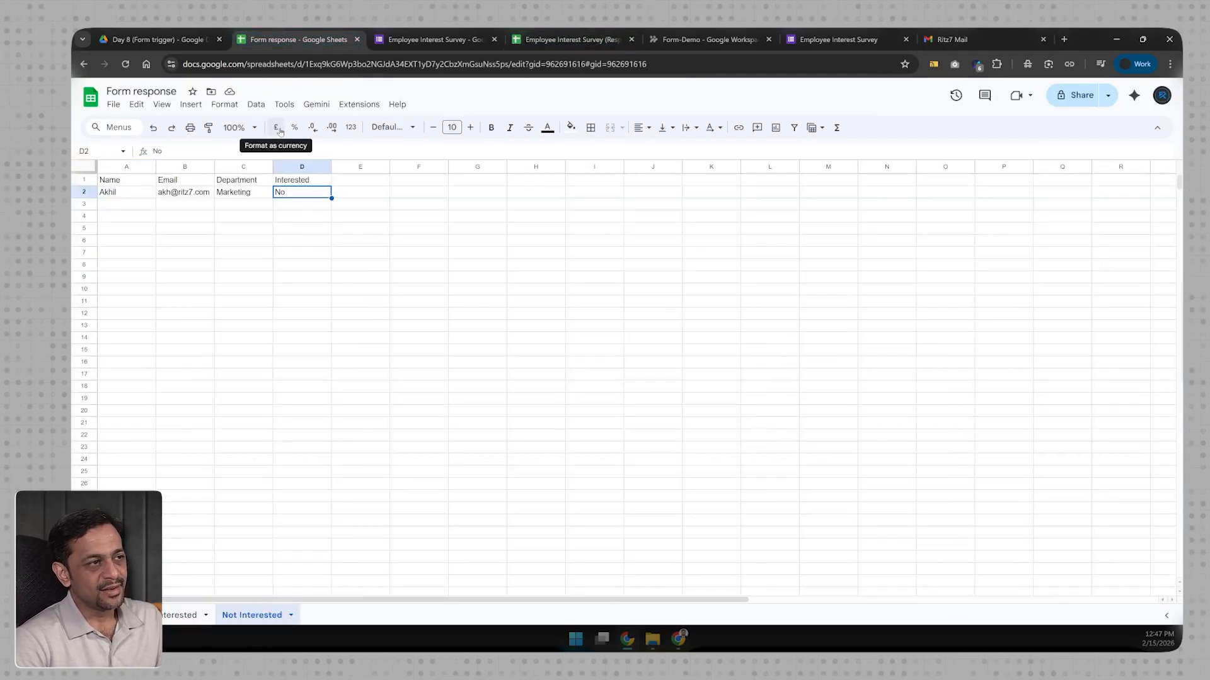